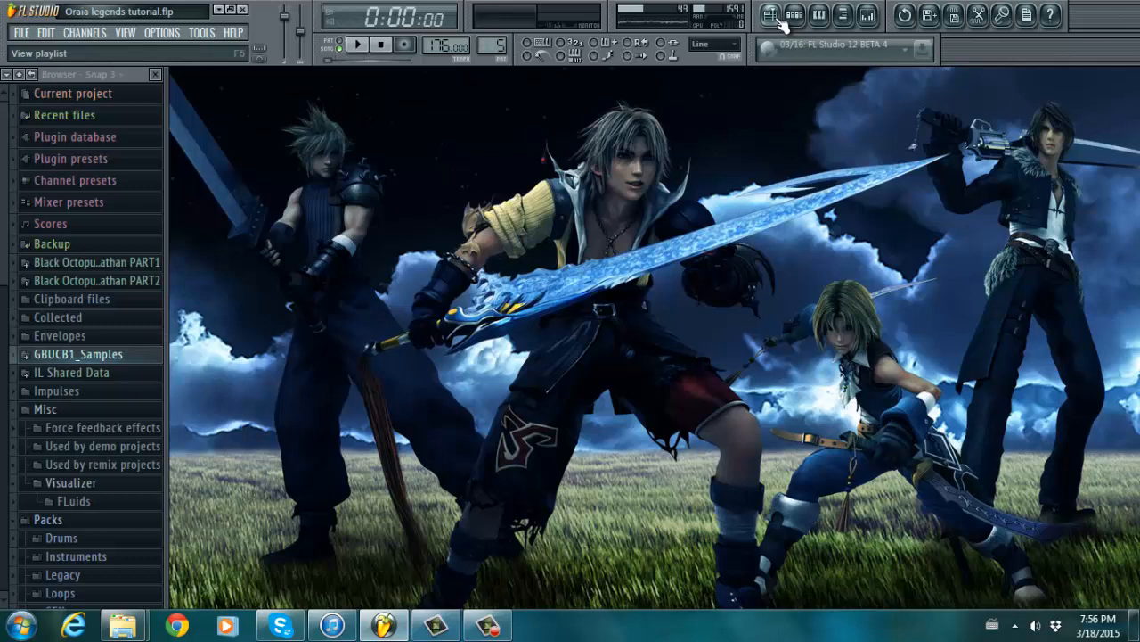
# - Show the Oraia legends arrangement in the Playlist with its Percussion, Guitar, Brass, Choir and Bells tracks
pyautogui.click(781, 22)
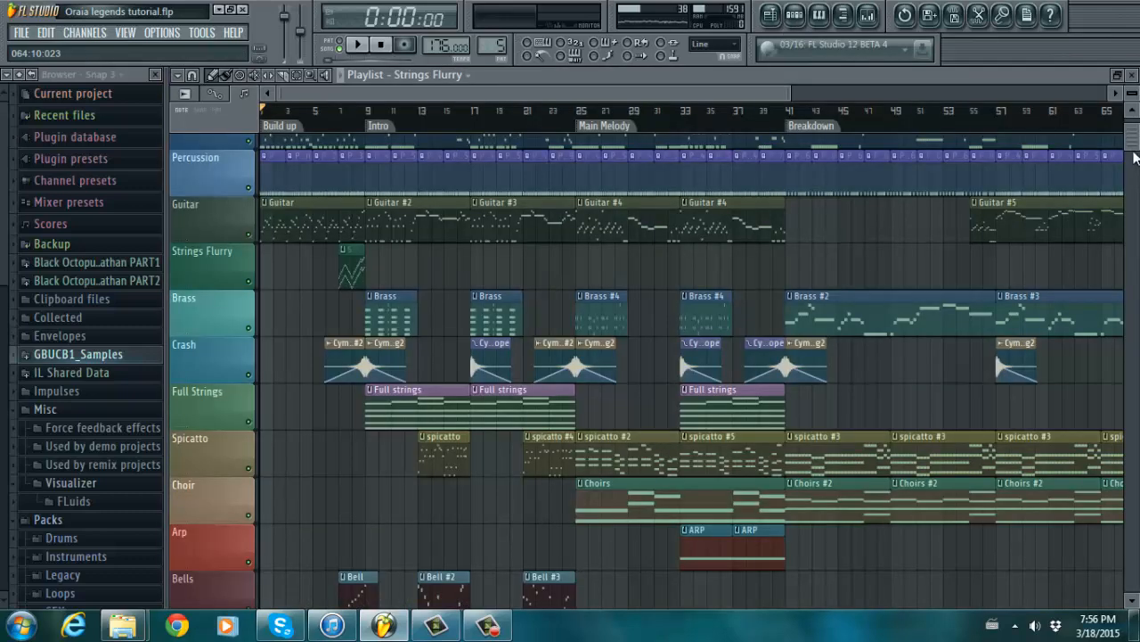
# - Scroll the Playlist vertically and horizontally to look over every instrument track
pyautogui.moveTo(1134, 150)
pyautogui.mouseDown()
pyautogui.moveTo(1136, 177)
pyautogui.moveTo(1137, 141)
pyautogui.moveTo(1137, 166)
pyautogui.moveTo(1137, 151)
pyautogui.mouseUp()
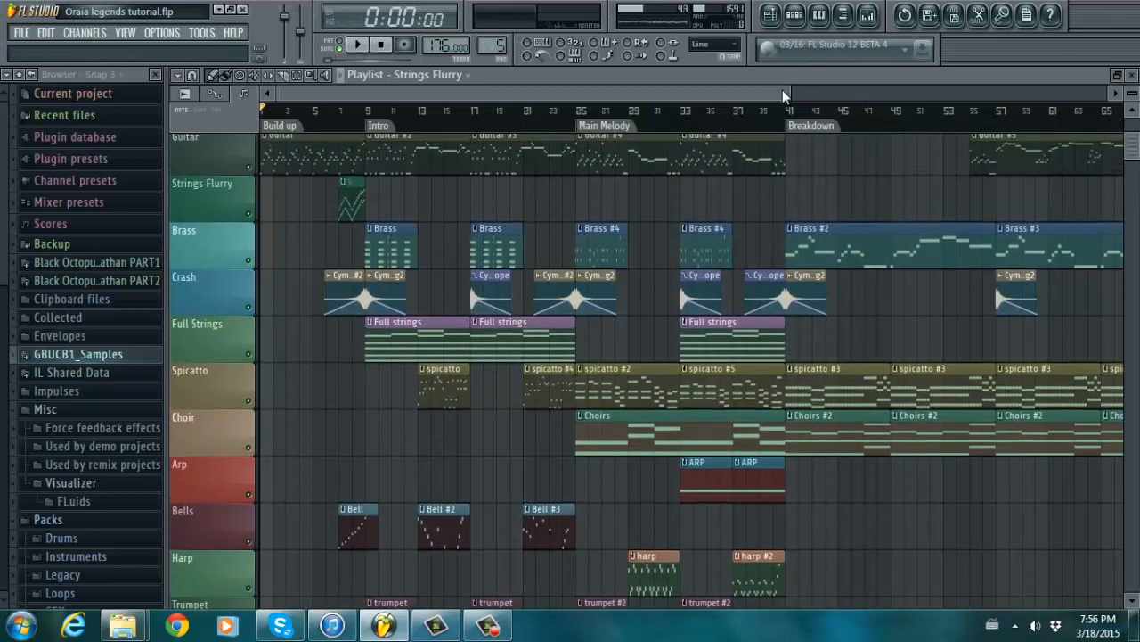
pyautogui.moveTo(785, 90); pyautogui.dragTo(691, 80)
pyautogui.moveTo(1135, 147)
pyautogui.mouseDown()
pyautogui.moveTo(1135, 123)
pyautogui.moveTo(1134, 163)
pyautogui.moveTo(1136, 129)
pyautogui.mouseUp()
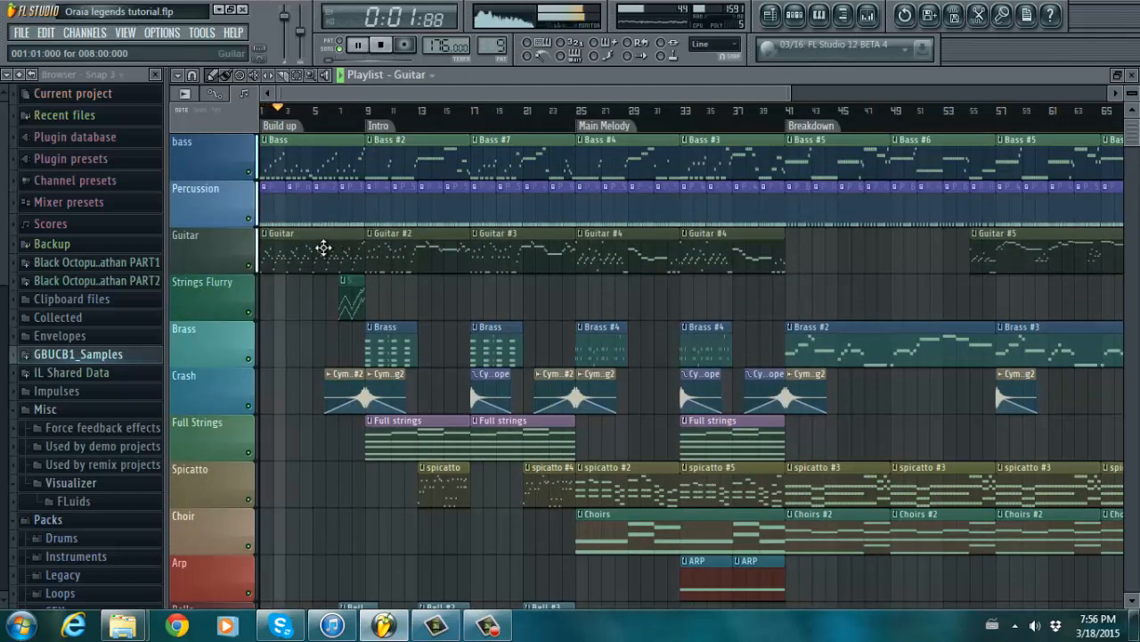
# - Review the Guitar and Strings Flurry note patterns in the Piano roll, returning to the arrangement
pyautogui.doubleClick(324, 247)
pyautogui.moveTo(613, 93); pyautogui.dragTo(571, 94)
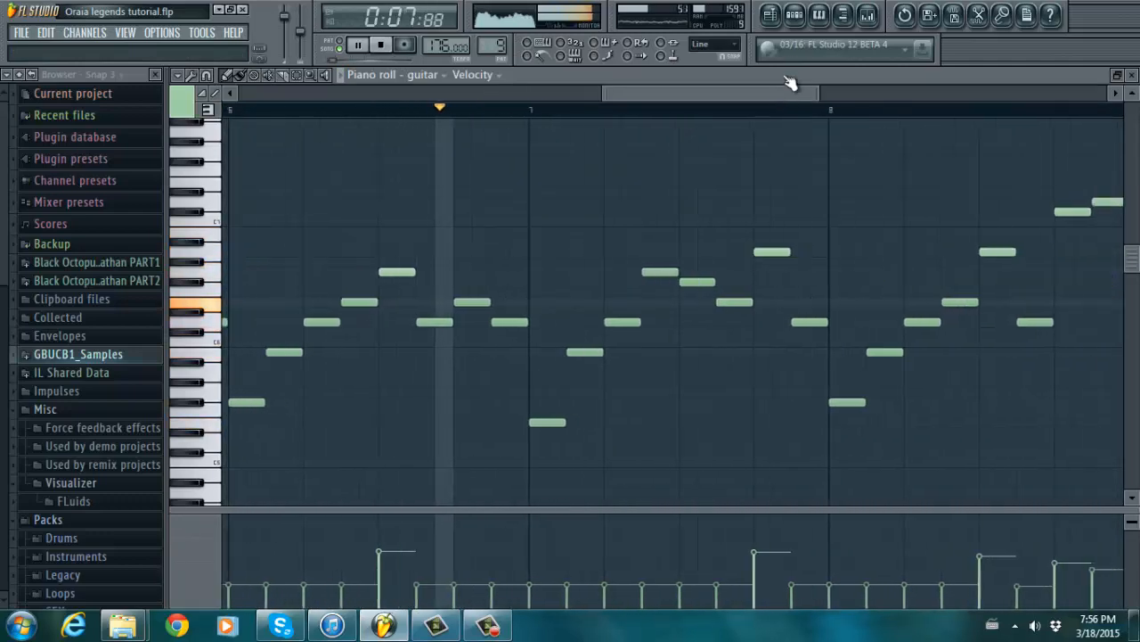
pyautogui.press('F5')
pyautogui.doubleClick(346, 288)
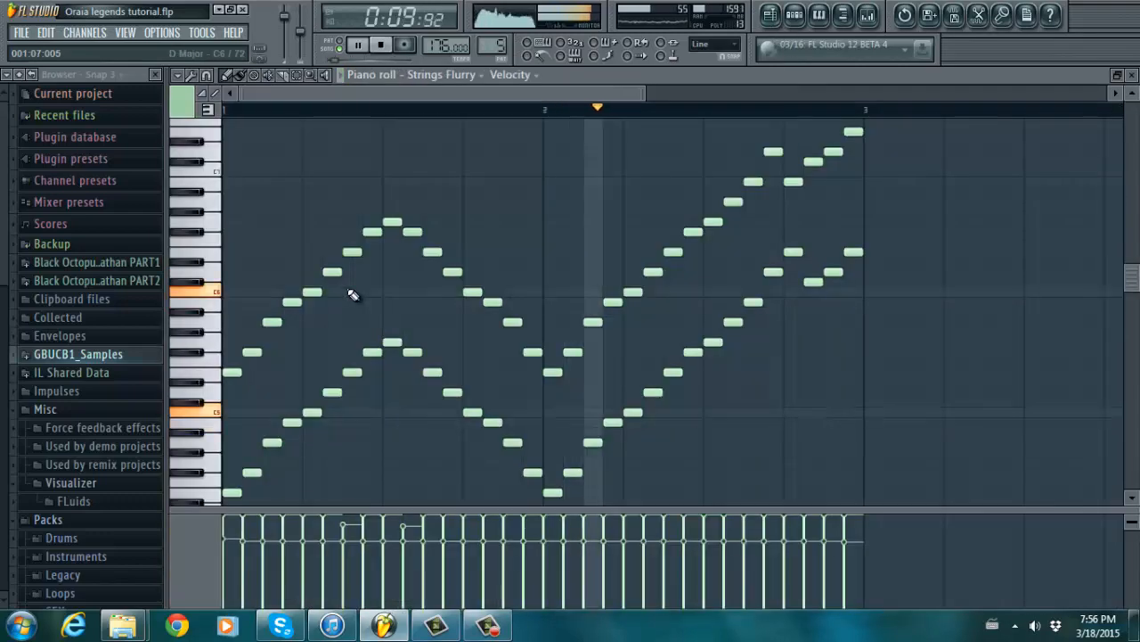
pyautogui.click(771, 16)
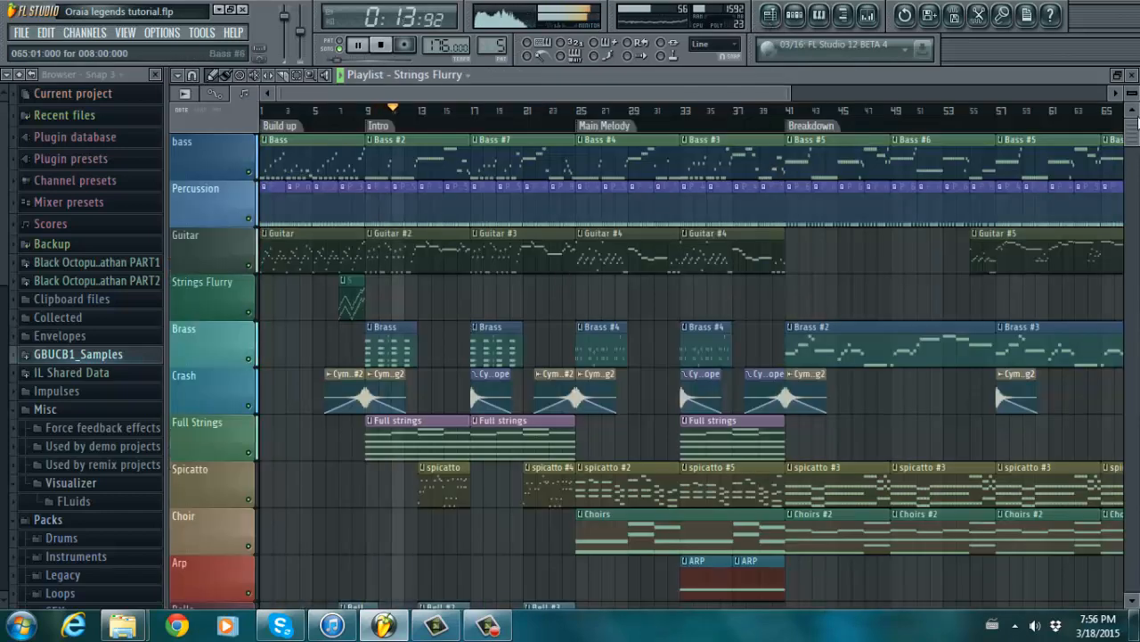
# - Review the spicatto pattern's notes, then return to the arrangement
pyautogui.scroll(-3, 1137, 122)
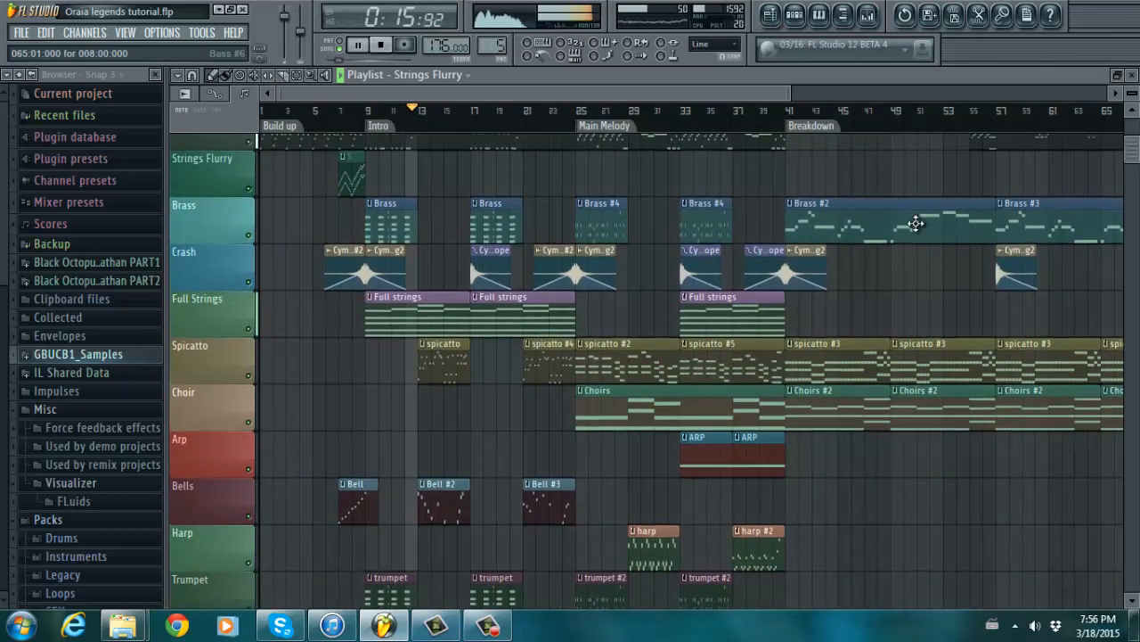
pyautogui.doubleClick(453, 357)
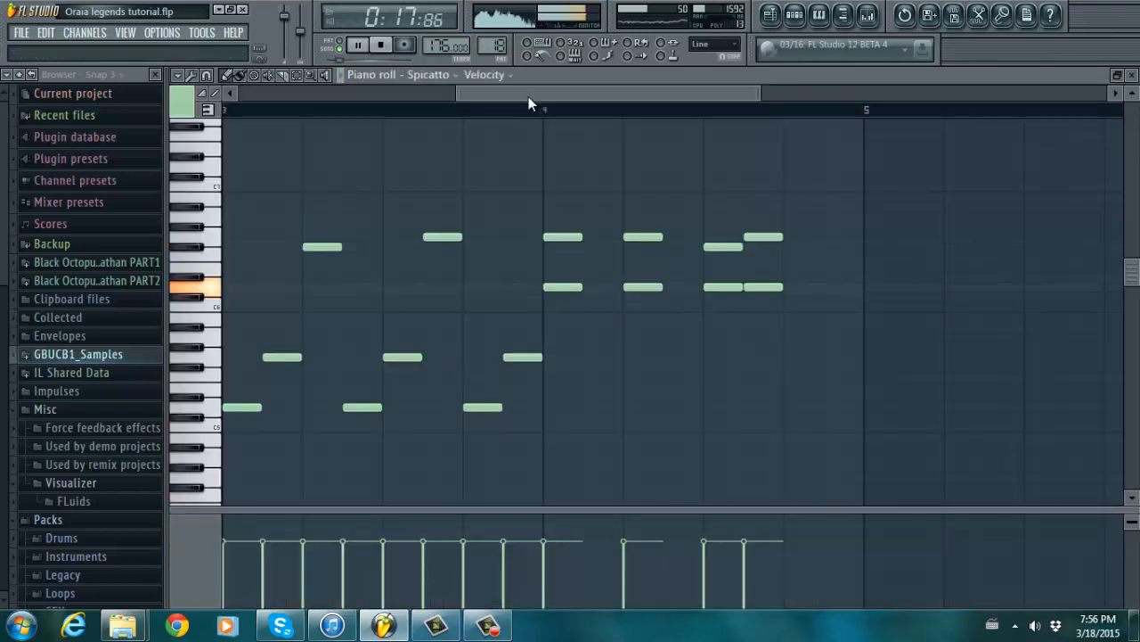
pyautogui.moveTo(528, 96); pyautogui.dragTo(364, 119)
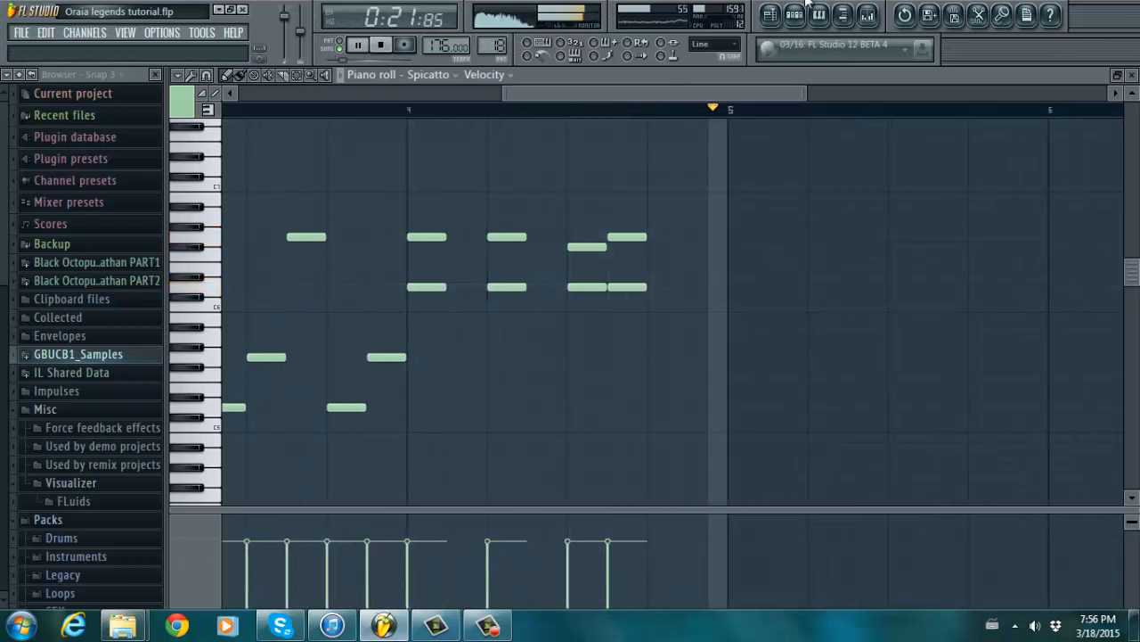
pyautogui.click(770, 14)
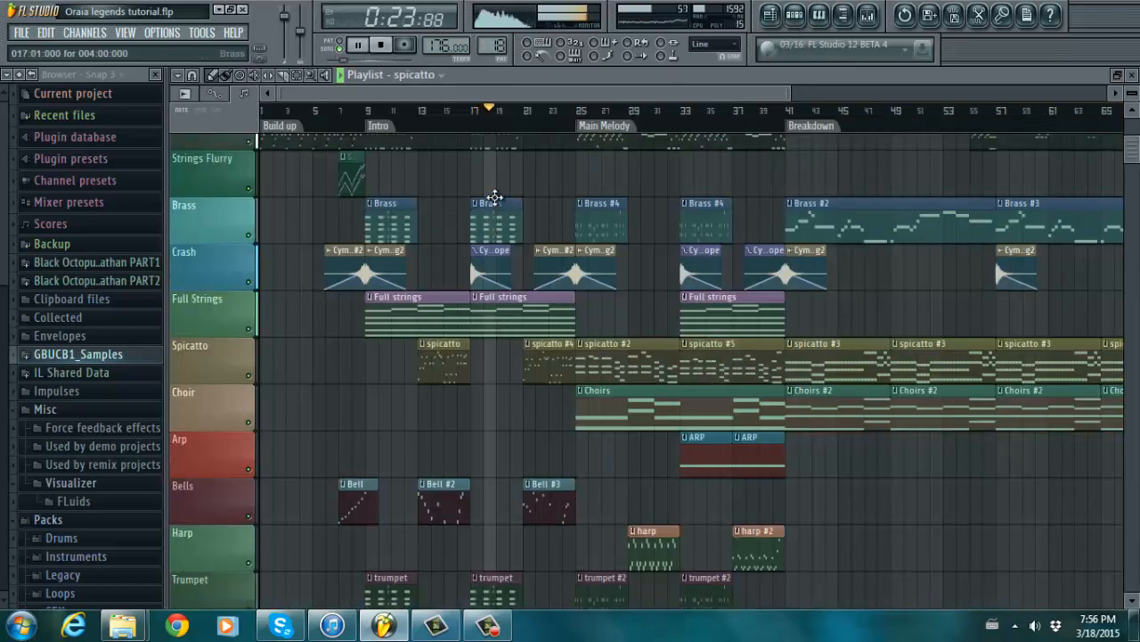
# - Review the Brass and Brass #4 note patterns, returning to the arrangement
pyautogui.doubleClick(499, 214)
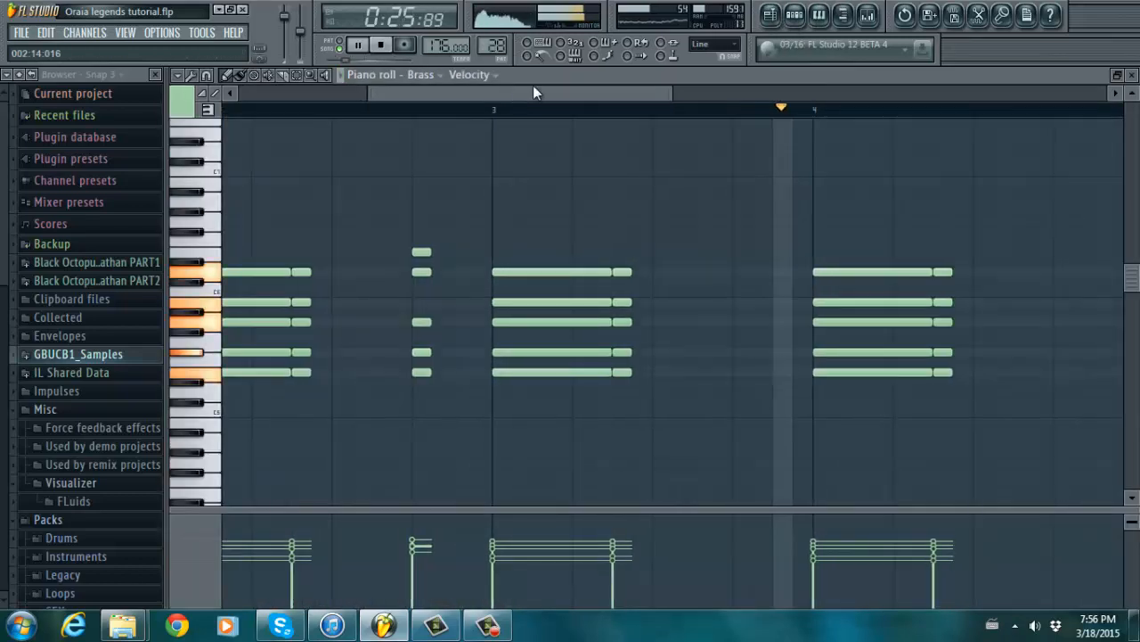
pyautogui.click(770, 15)
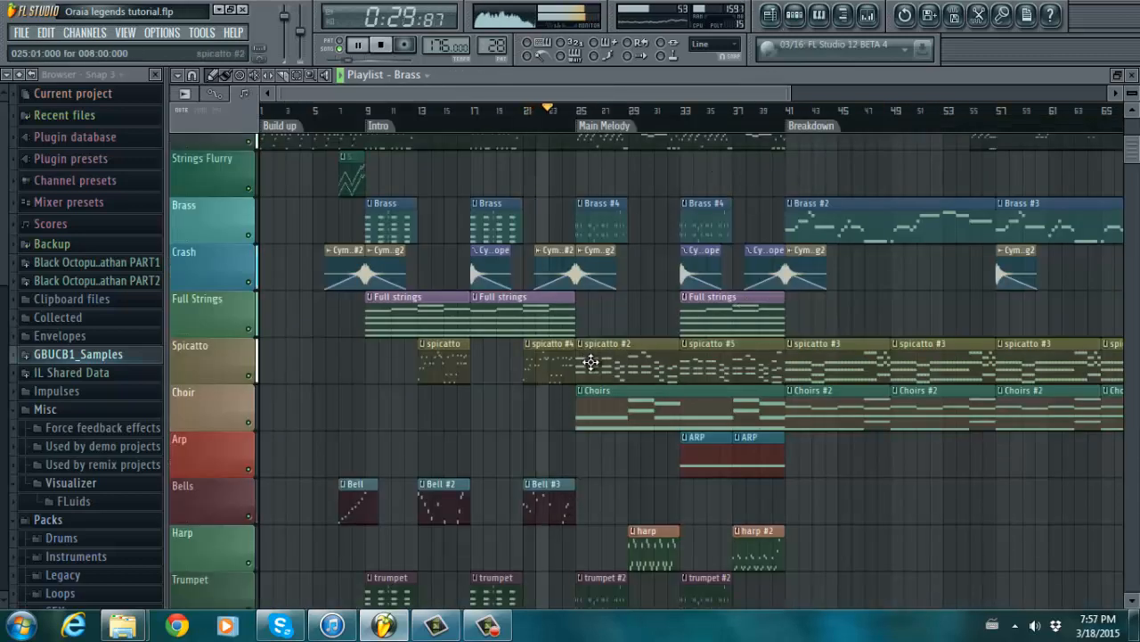
pyautogui.doubleClick(590, 212)
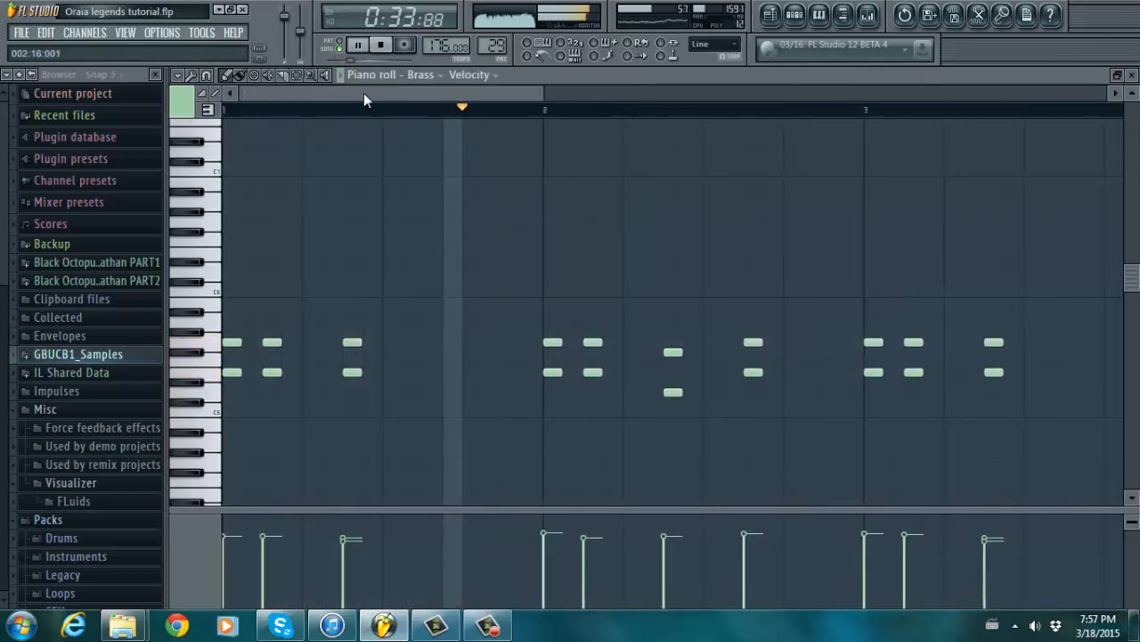
pyautogui.moveTo(379, 92); pyautogui.dragTo(634, 54)
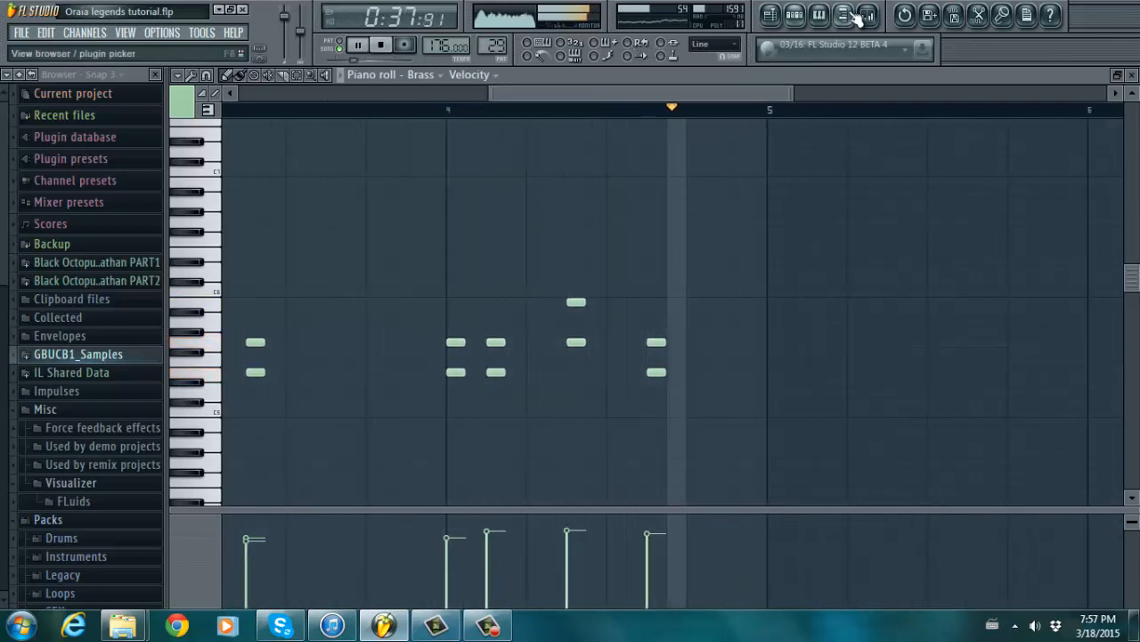
pyautogui.click(775, 16)
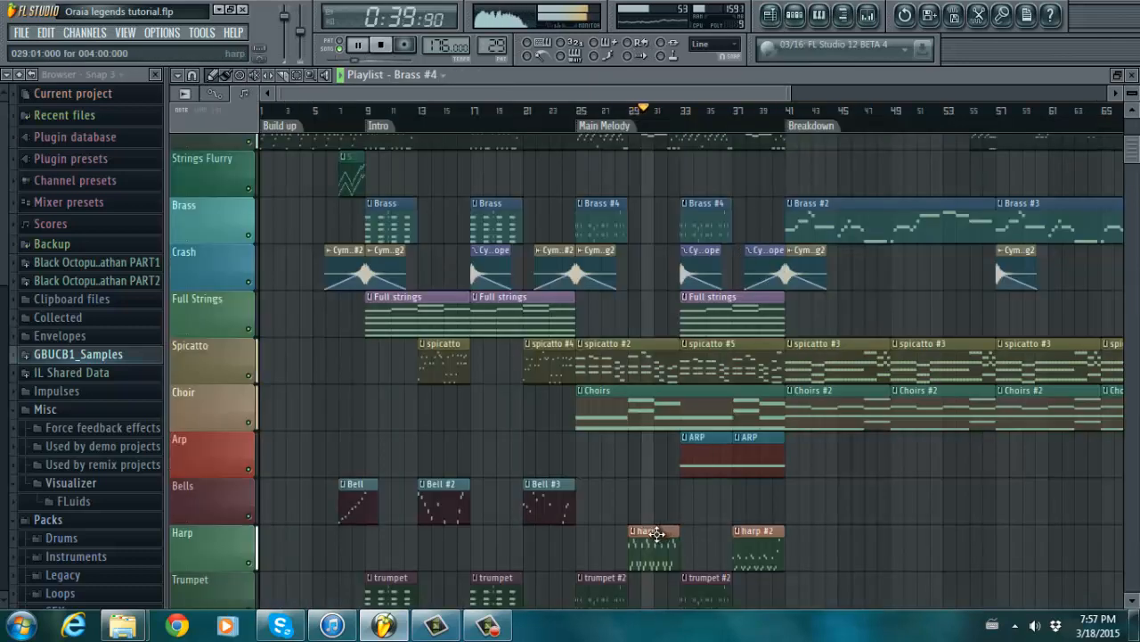
# - Review the harp pattern's notes and switch back to the Playlist
pyautogui.doubleClick(661, 534)
pyautogui.moveTo(544, 85)
pyautogui.mouseDown()
pyautogui.moveTo(421, 100)
pyautogui.moveTo(523, 88)
pyautogui.mouseUp()
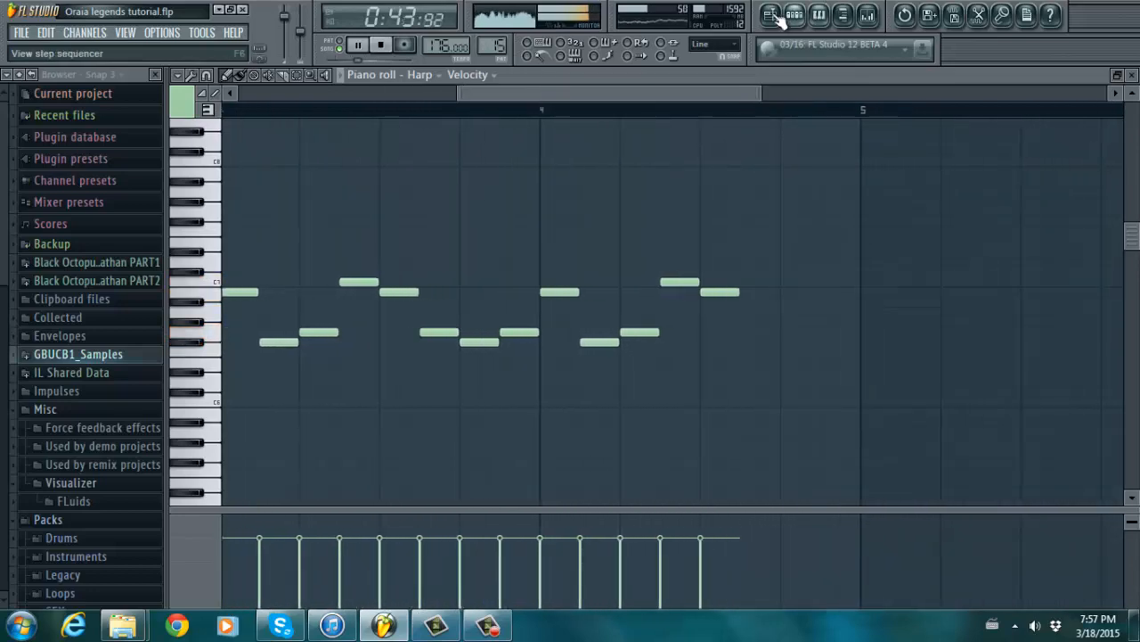
pyautogui.press('F5')
pyautogui.scroll(3, 972, 148)
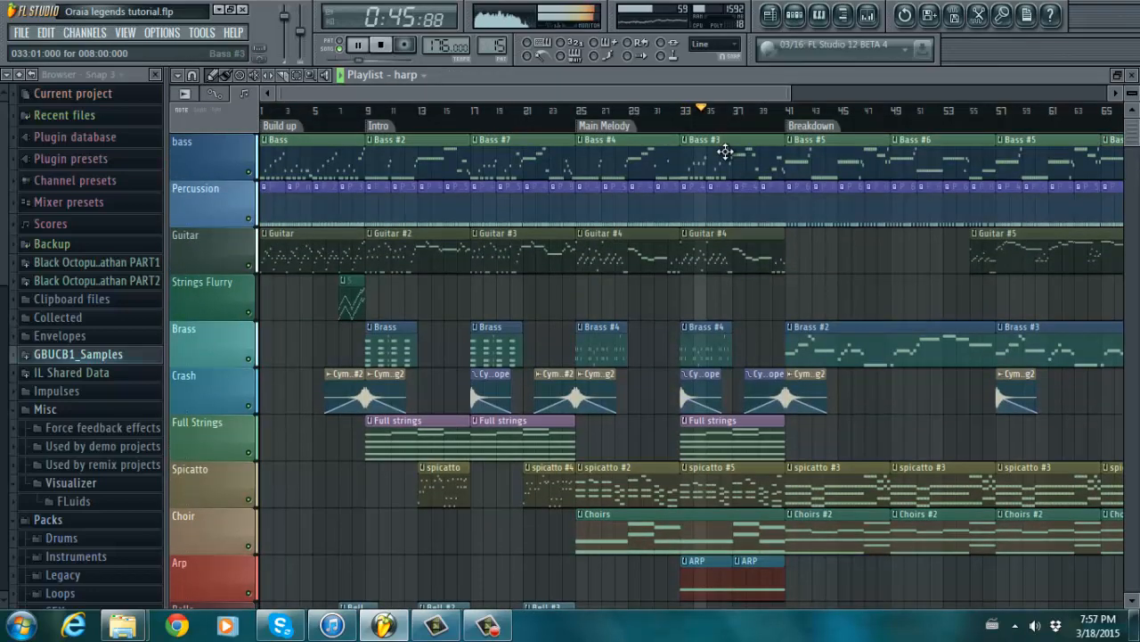
# - Review the Bass #3 and spicatto #3 note patterns, returning to the arrangement
pyautogui.doubleClick(725, 152)
pyautogui.moveTo(597, 88); pyautogui.dragTo(865, 65)
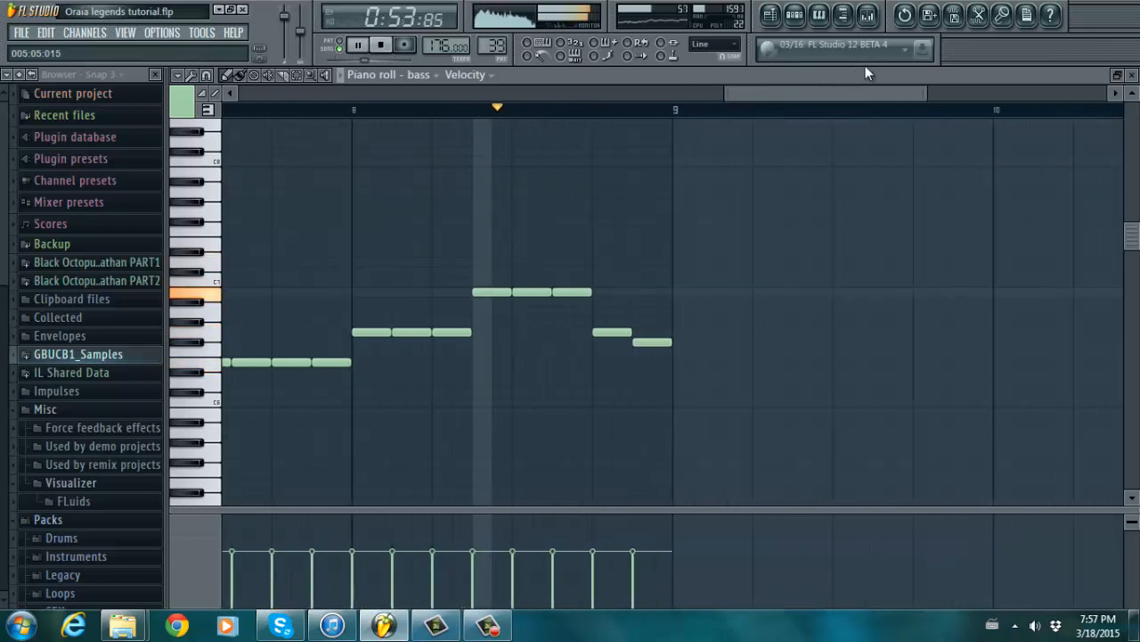
pyautogui.click(770, 14)
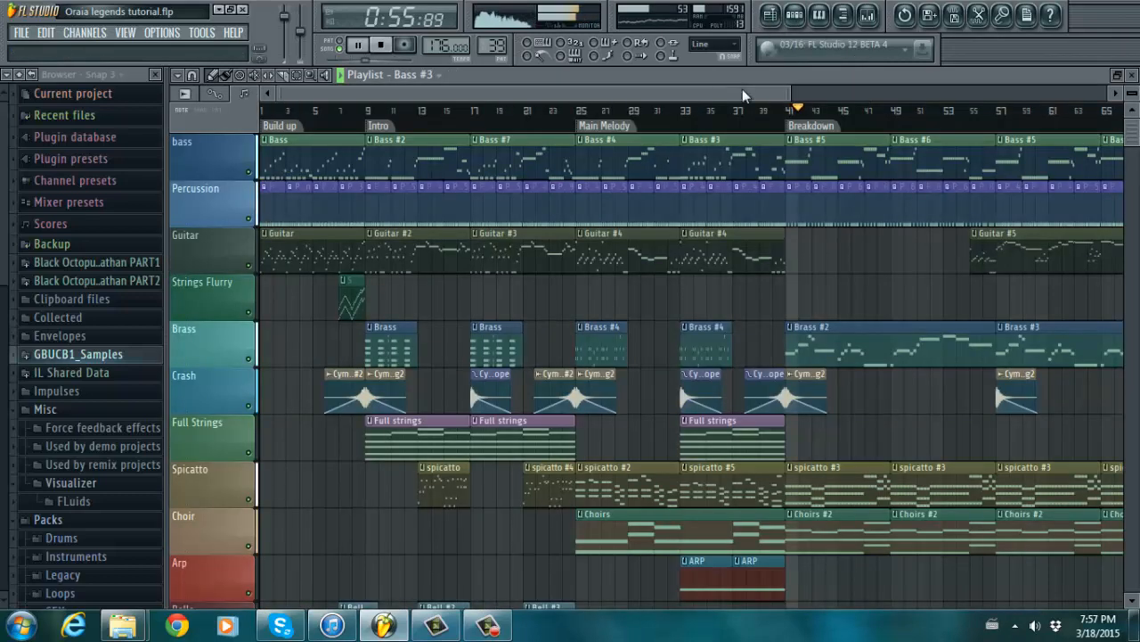
pyautogui.moveTo(836, 94); pyautogui.dragTo(878, 103)
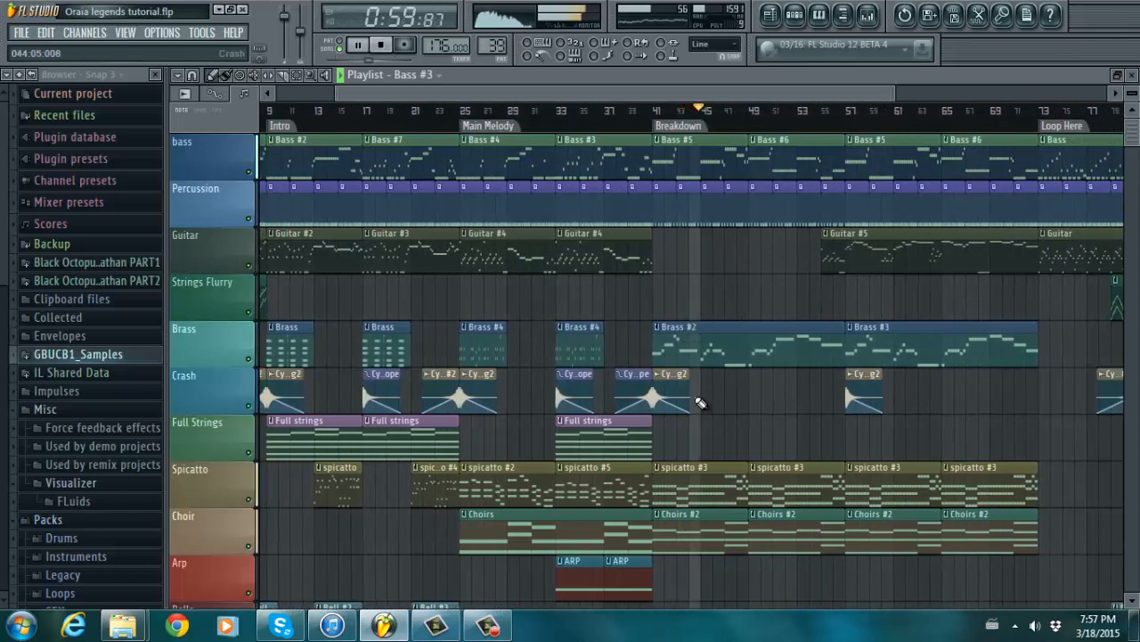
pyautogui.doubleClick(686, 481)
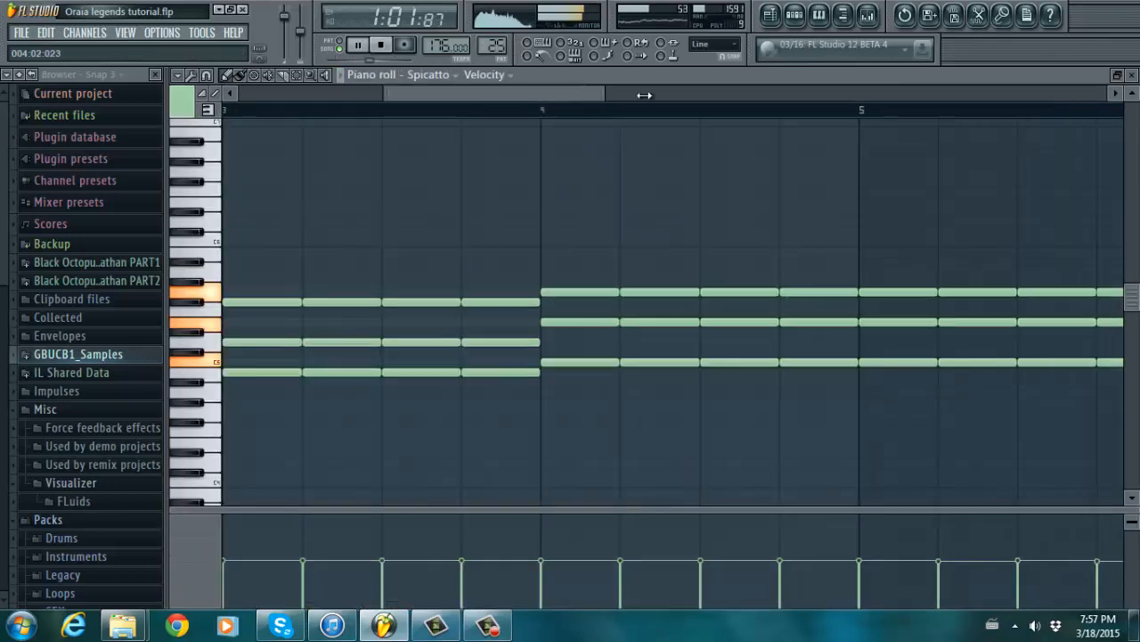
pyautogui.moveTo(644, 94); pyautogui.dragTo(863, 105)
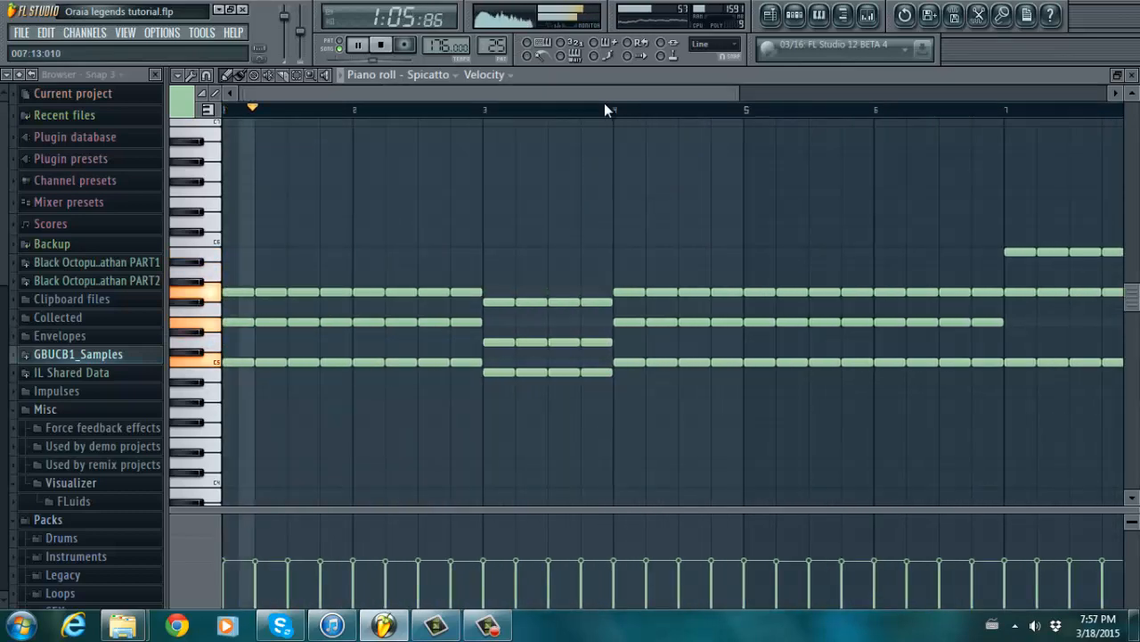
pyautogui.click(771, 18)
# - Review the Brass #2 and Bass #5 patterns, then scroll the Playlist right into the Breakdown
pyautogui.doubleClick(770, 342)
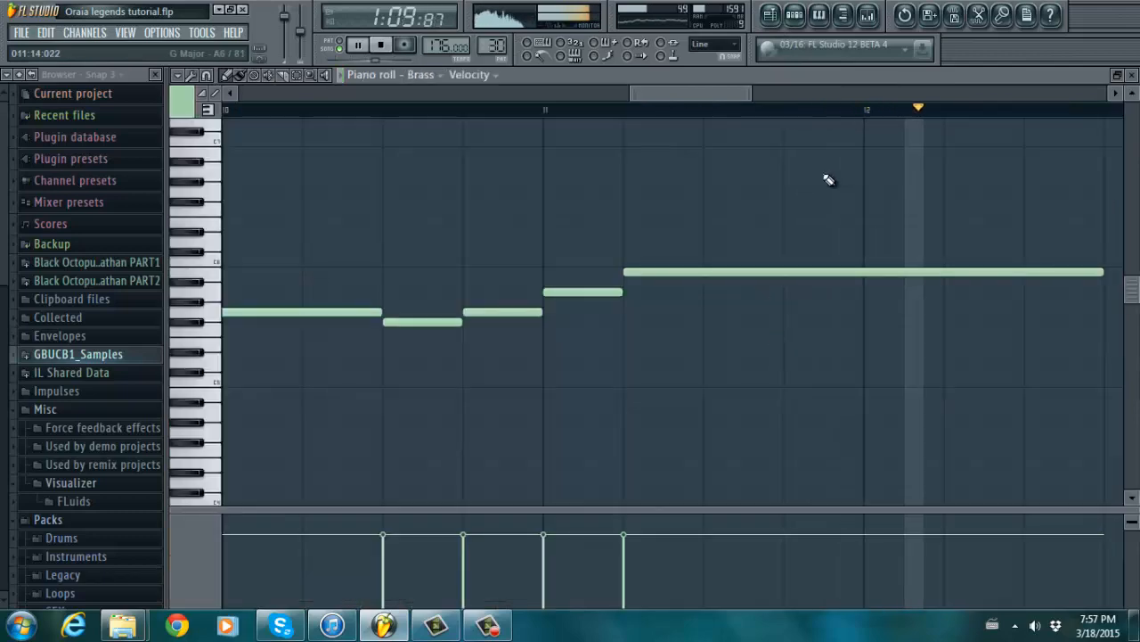
pyautogui.moveTo(1016, 93); pyautogui.dragTo(978, 100)
pyautogui.click(772, 16)
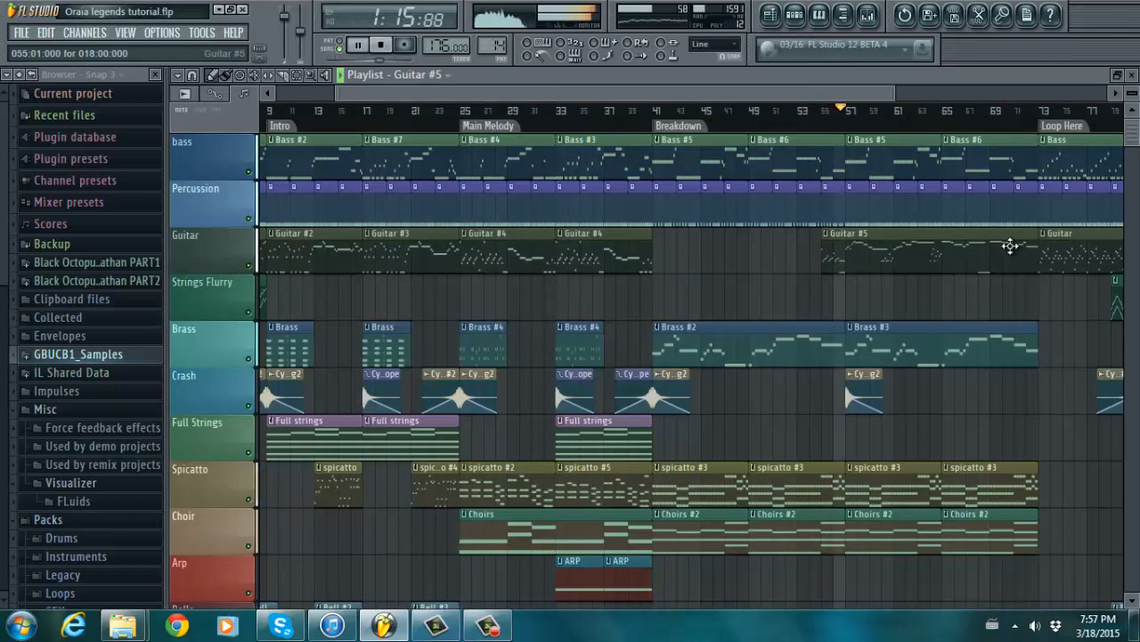
pyautogui.doubleClick(873, 157)
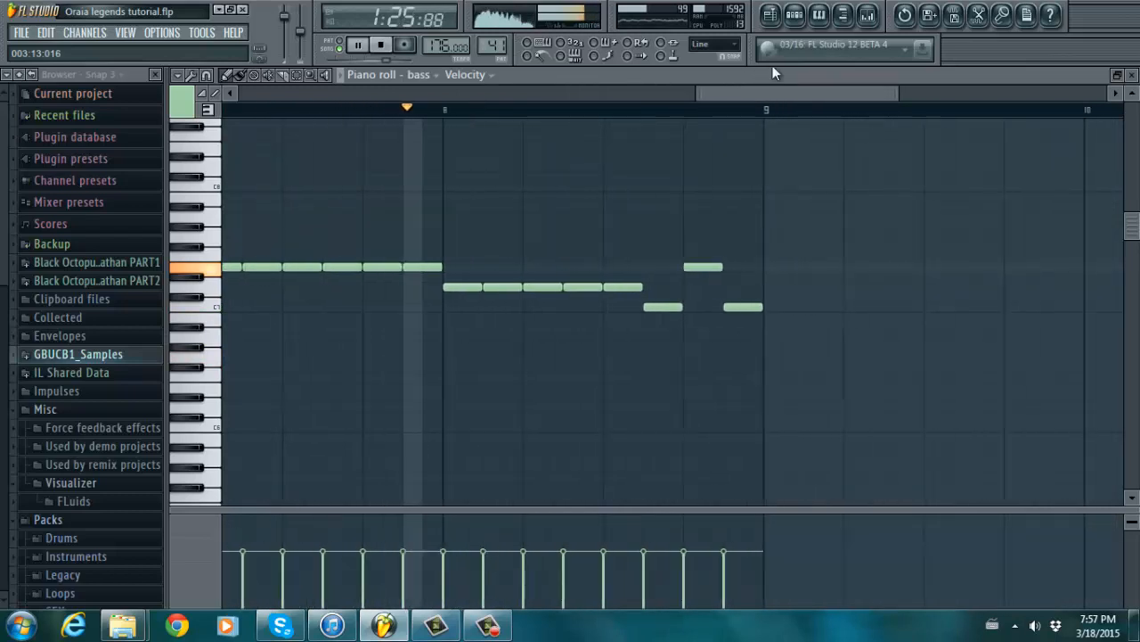
pyautogui.click(771, 18)
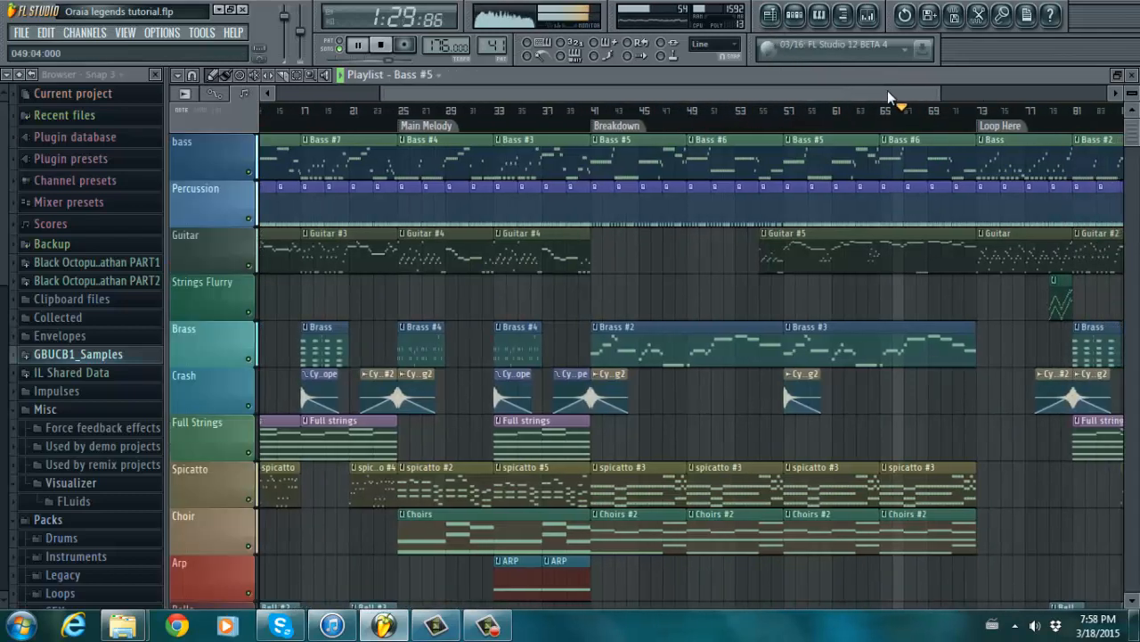
pyautogui.moveTo(887, 90); pyautogui.dragTo(1043, 91)
# - Review the Guitar #5 pattern's notes and return to the arrangement
pyautogui.doubleClick(694, 254)
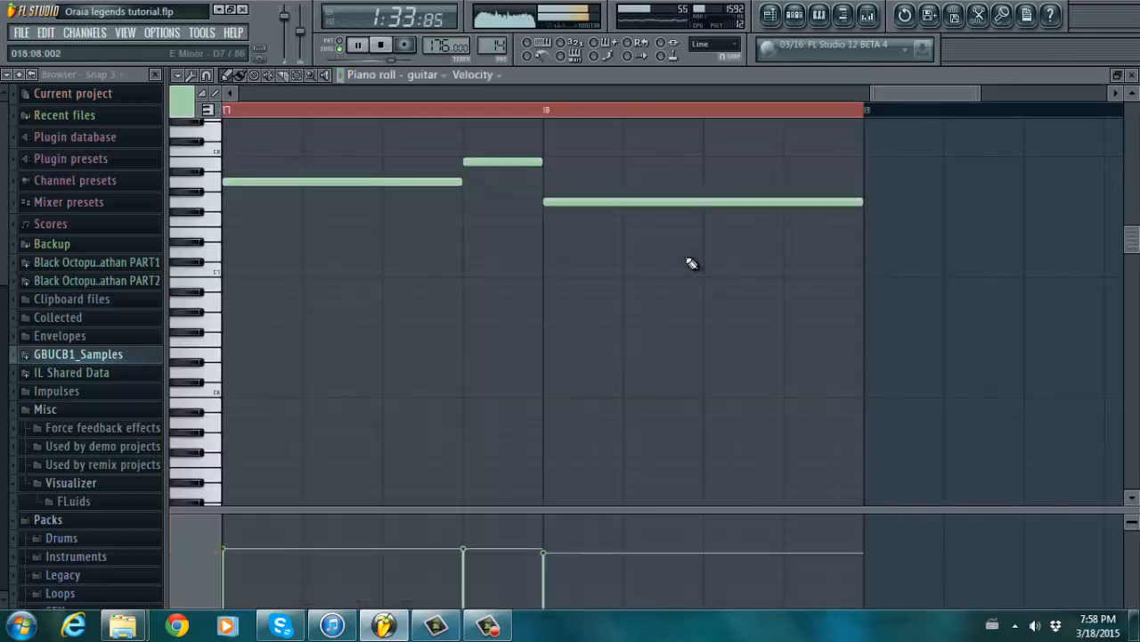
pyautogui.moveTo(866, 89); pyautogui.dragTo(640, 89)
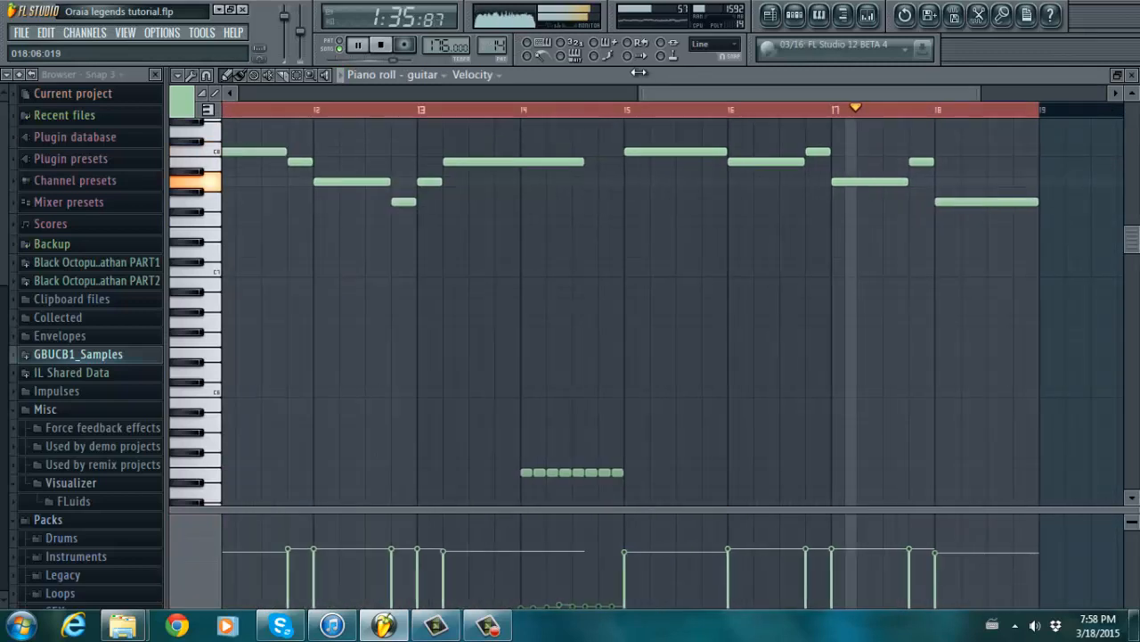
pyautogui.click(770, 14)
pyautogui.moveTo(1136, 123); pyautogui.dragTo(1136, 131)
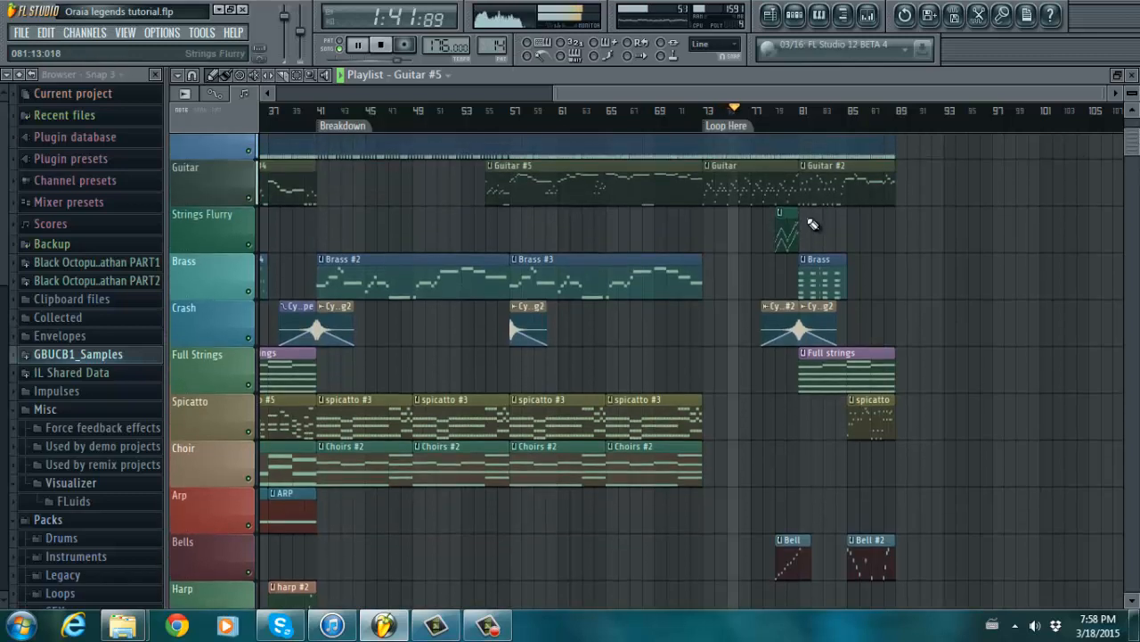
# - Review the Strings Flurry pattern's notes, then return to the Playlist and scroll its tracks
pyautogui.doubleClick(783, 223)
pyautogui.moveTo(647, 97); pyautogui.dragTo(661, 98)
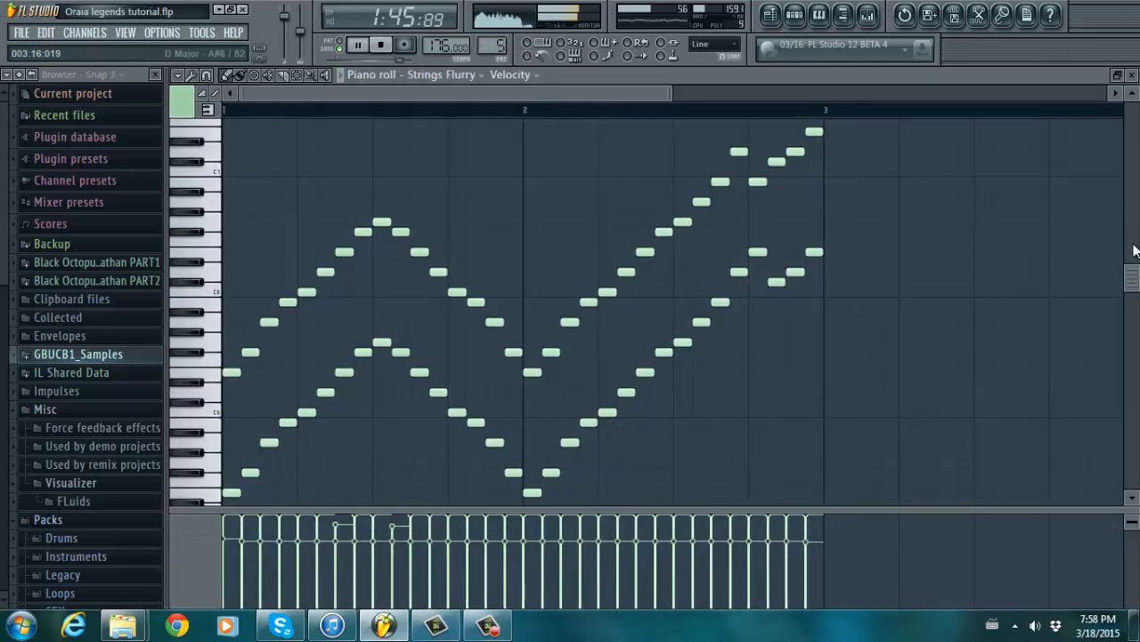
pyautogui.moveTo(1136, 275); pyautogui.dragTo(1128, 196)
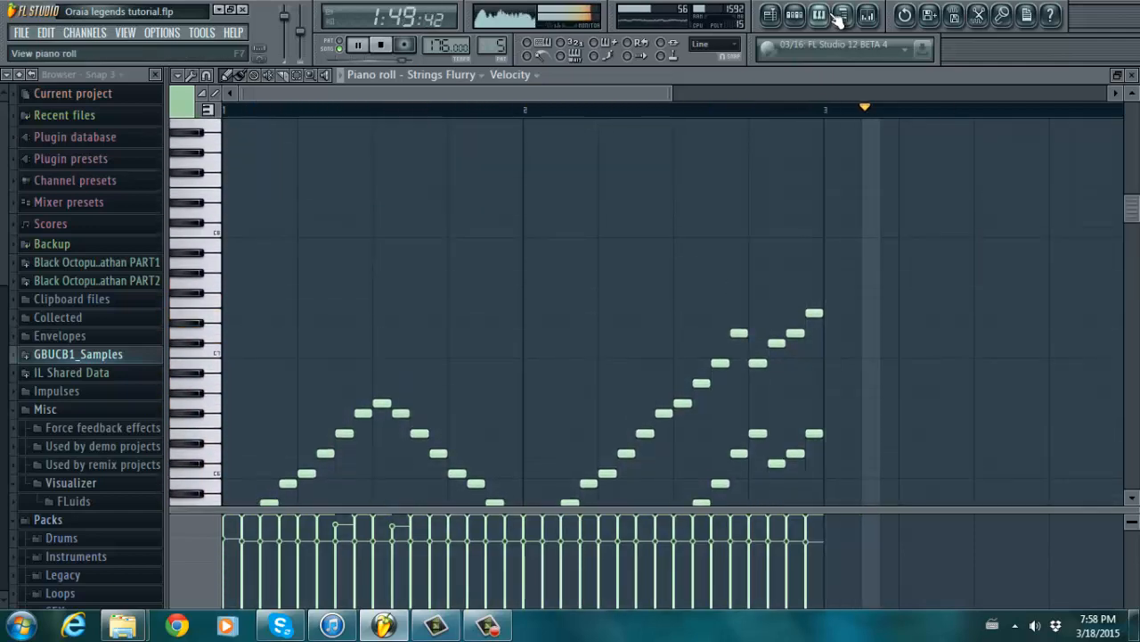
pyautogui.click(773, 15)
pyautogui.moveTo(1134, 152); pyautogui.dragTo(1134, 185)
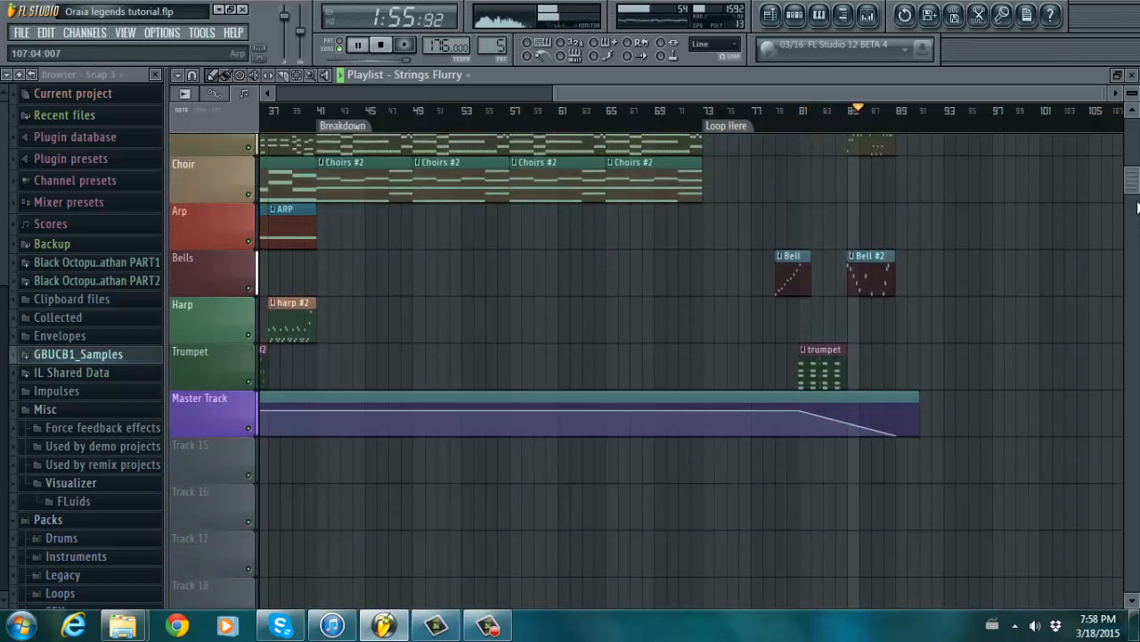
pyautogui.moveTo(1135, 187); pyautogui.dragTo(1135, 116)
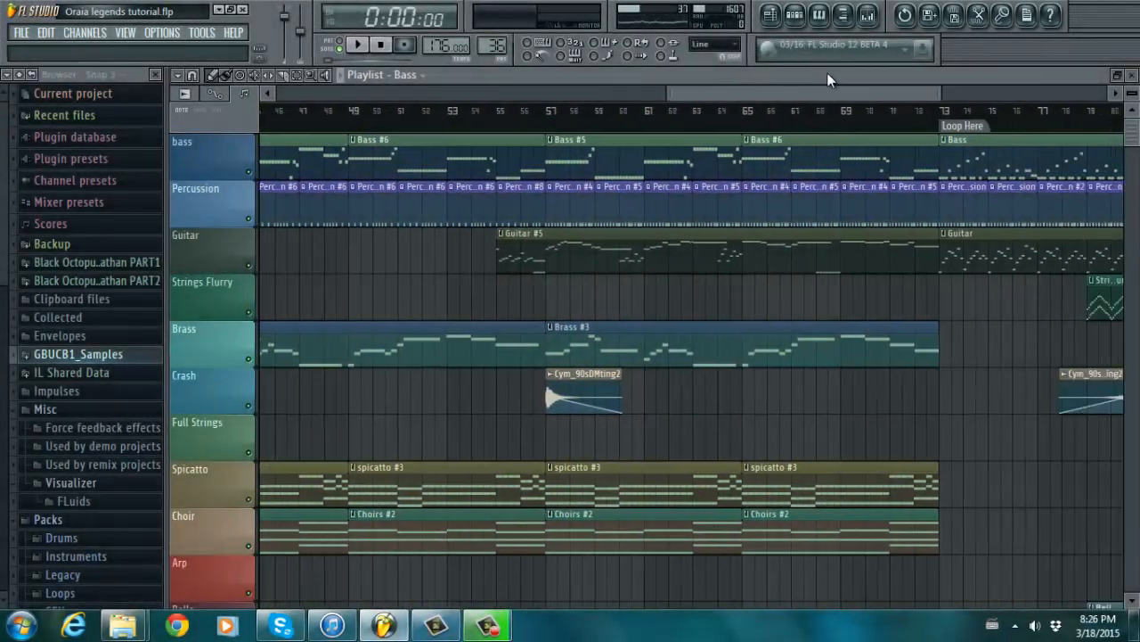
pyautogui.moveTo(827, 72); pyautogui.dragTo(683, 81)
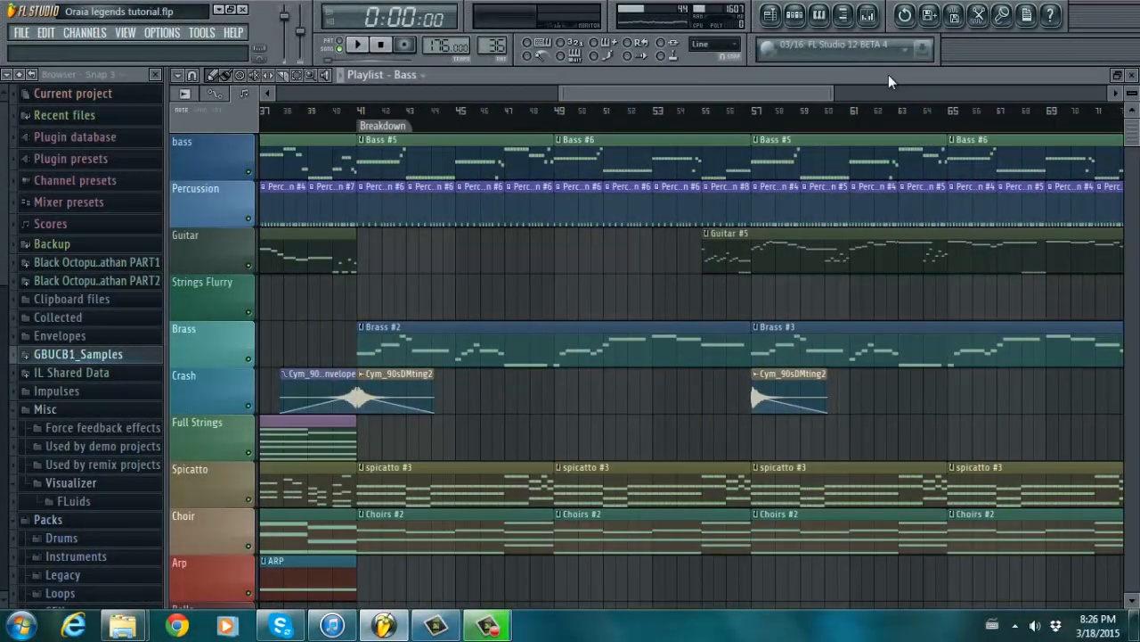
pyautogui.moveTo(834, 92); pyautogui.dragTo(507, 117)
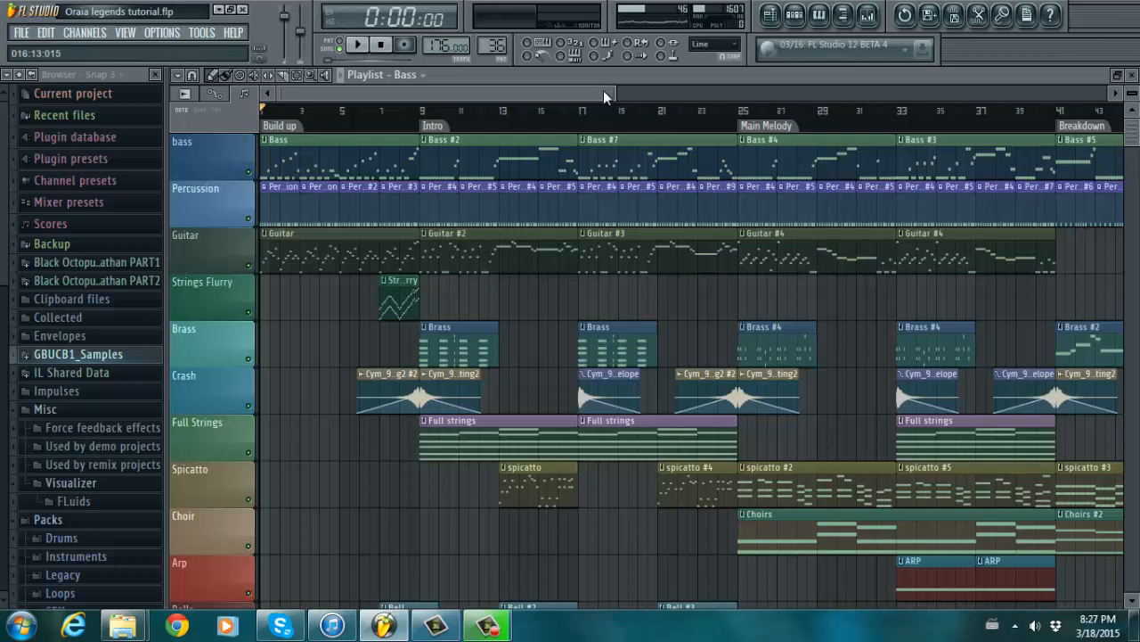
pyautogui.moveTo(616, 91); pyautogui.dragTo(779, 79)
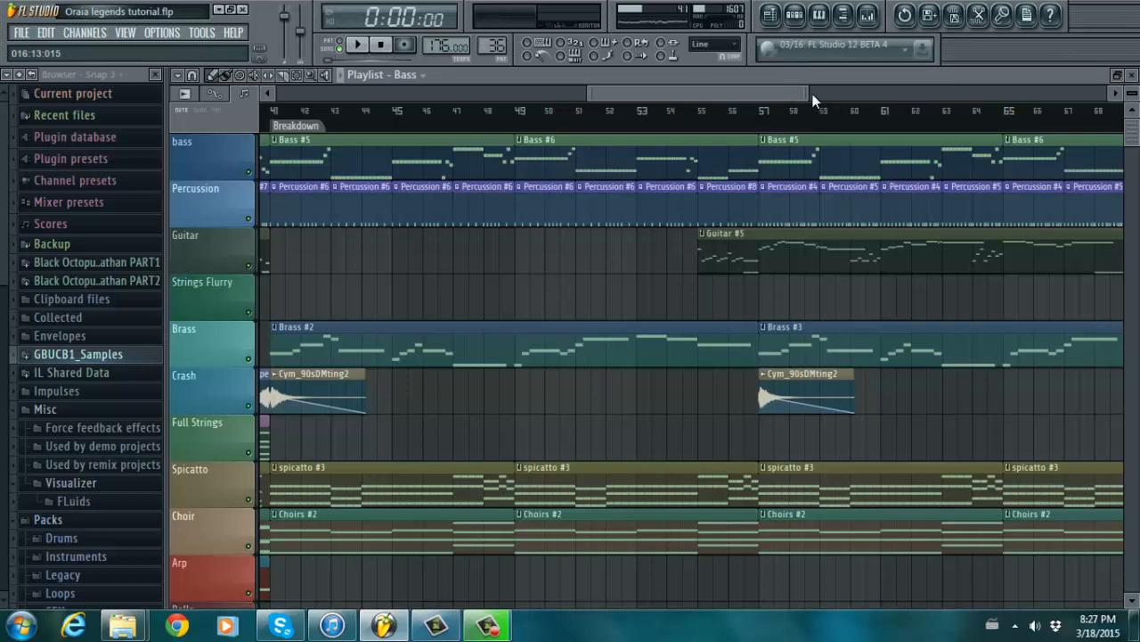
pyautogui.moveTo(806, 93); pyautogui.dragTo(431, 98)
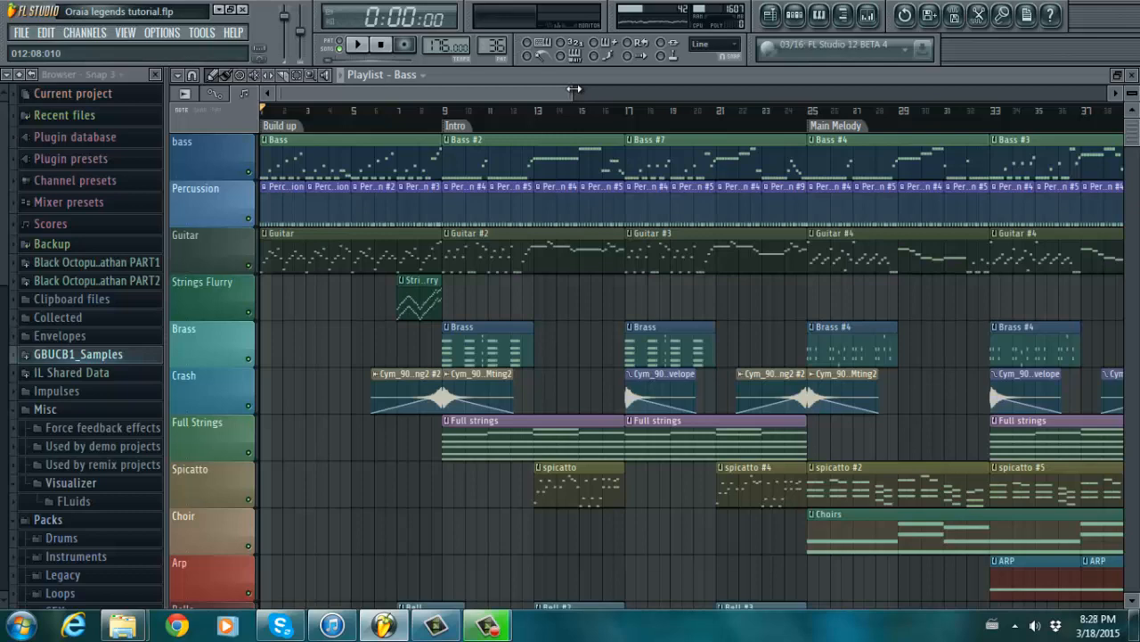
pyautogui.moveTo(574, 89); pyautogui.dragTo(487, 89)
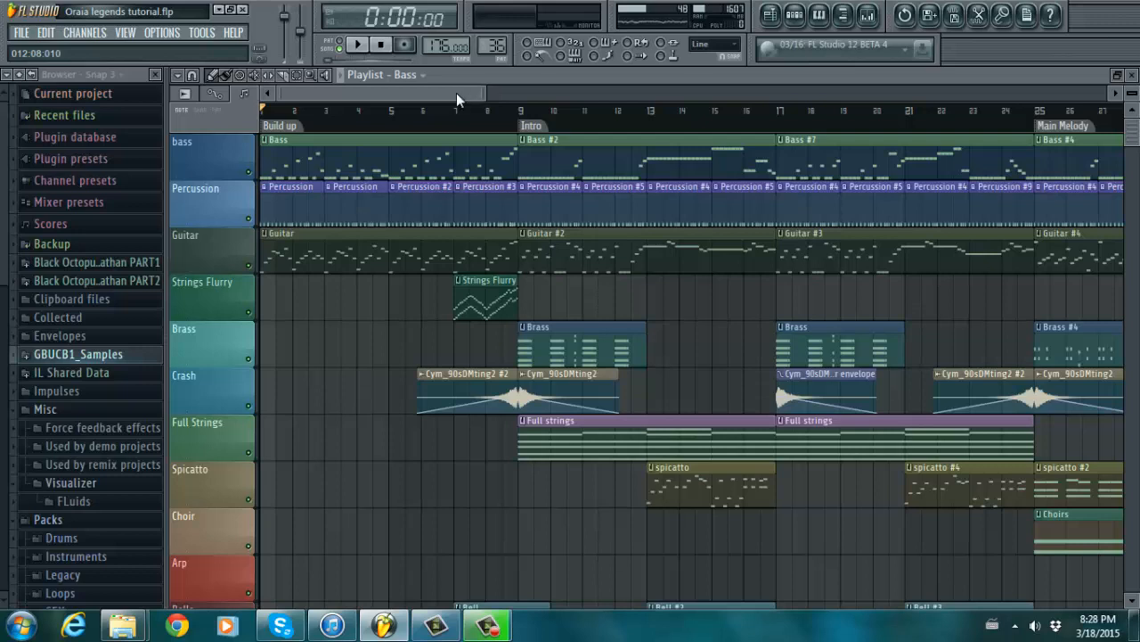
pyautogui.moveTo(456, 93); pyautogui.dragTo(398, 85)
pyautogui.moveTo(1136, 135)
pyautogui.mouseDown()
pyautogui.moveTo(1135, 185)
pyautogui.moveTo(1119, 133)
pyautogui.mouseUp()
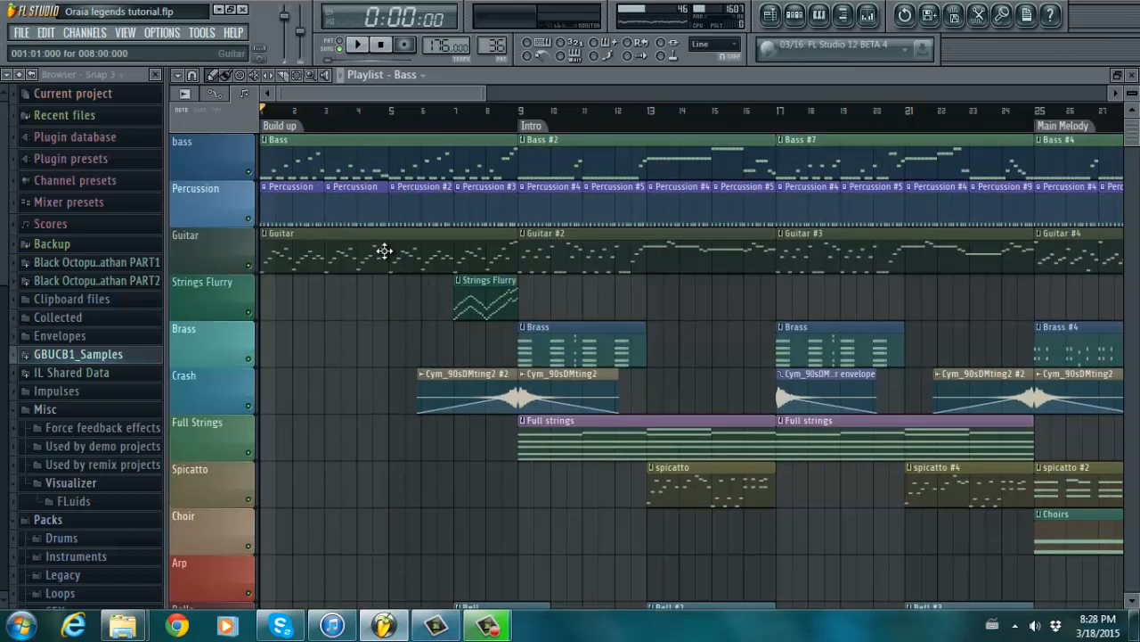
pyautogui.doubleClick(392, 160)
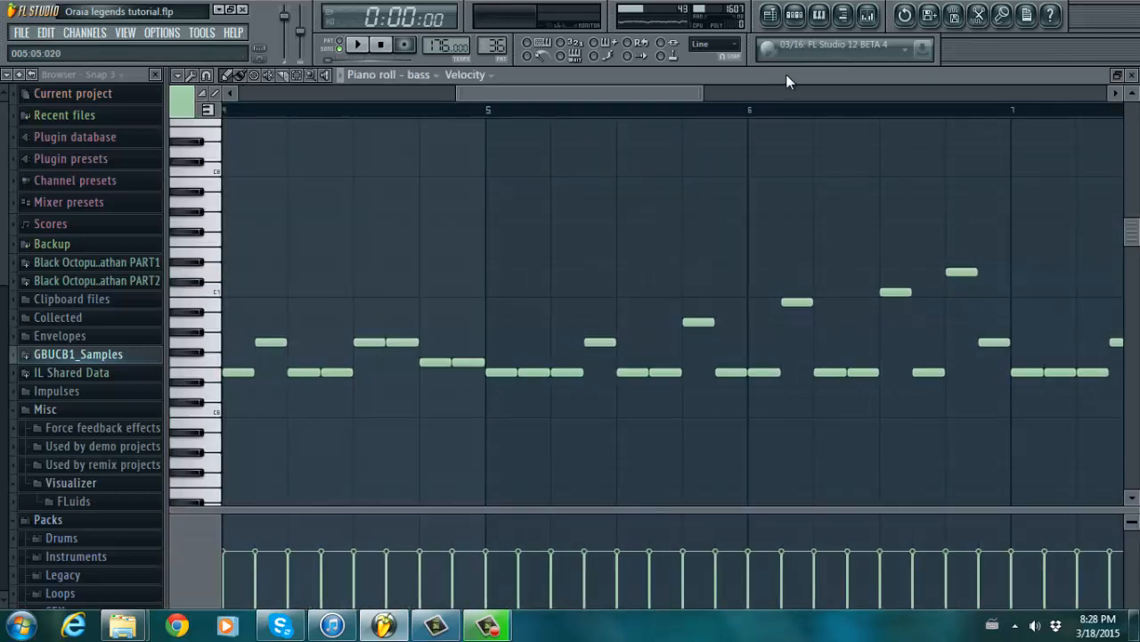
pyautogui.moveTo(706, 84); pyautogui.dragTo(776, 86)
pyautogui.click(793, 14)
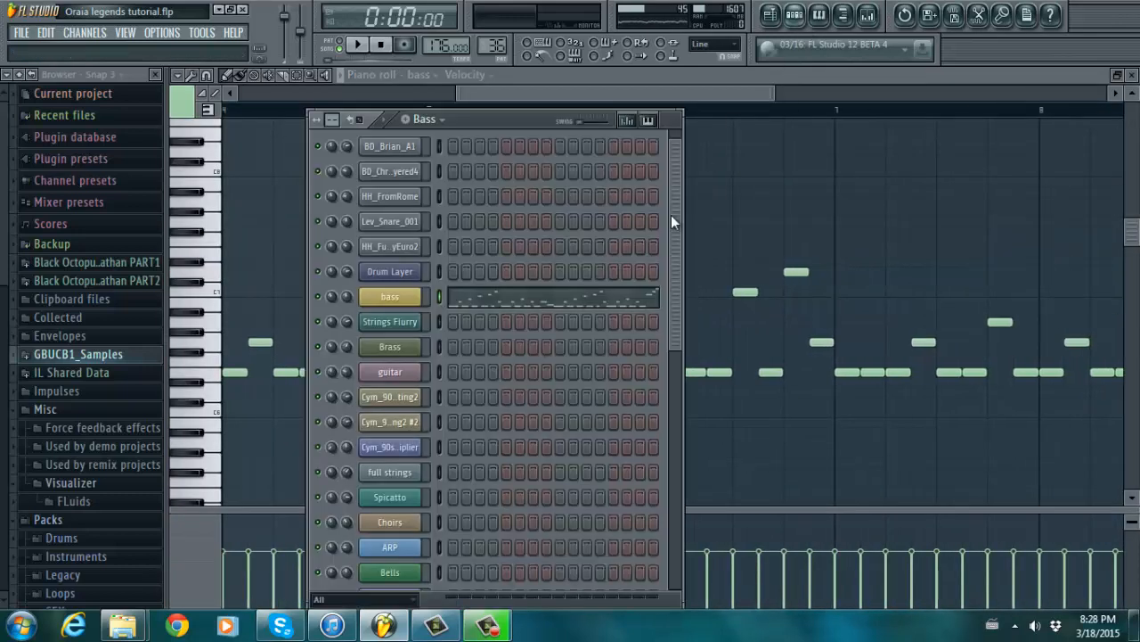
pyautogui.click(399, 299)
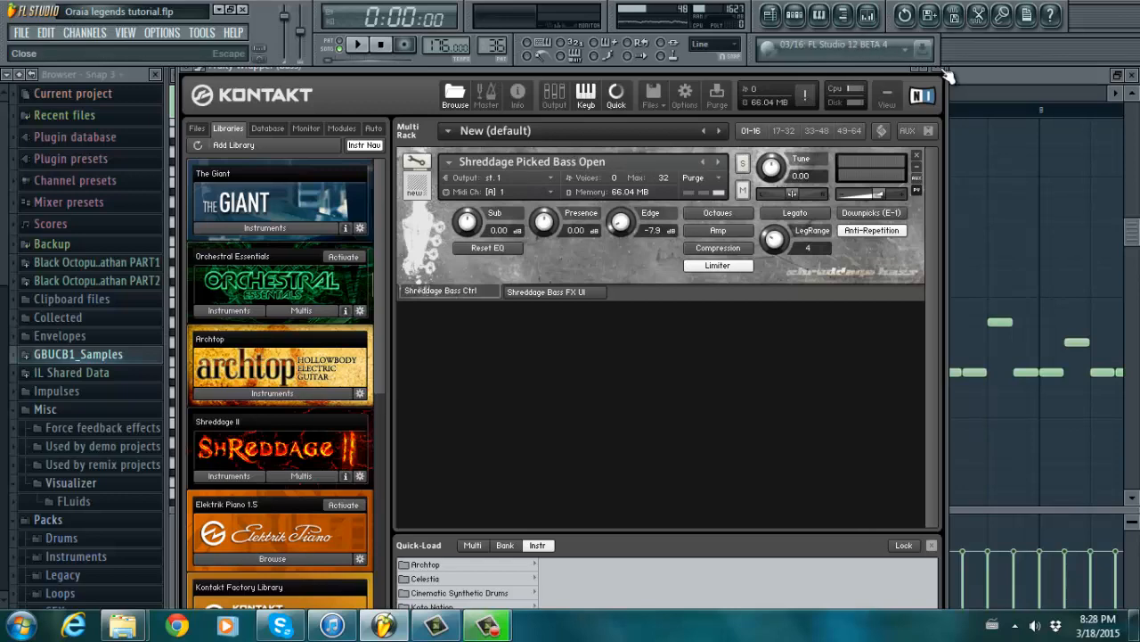
pyautogui.click(943, 70)
pyautogui.click(872, 16)
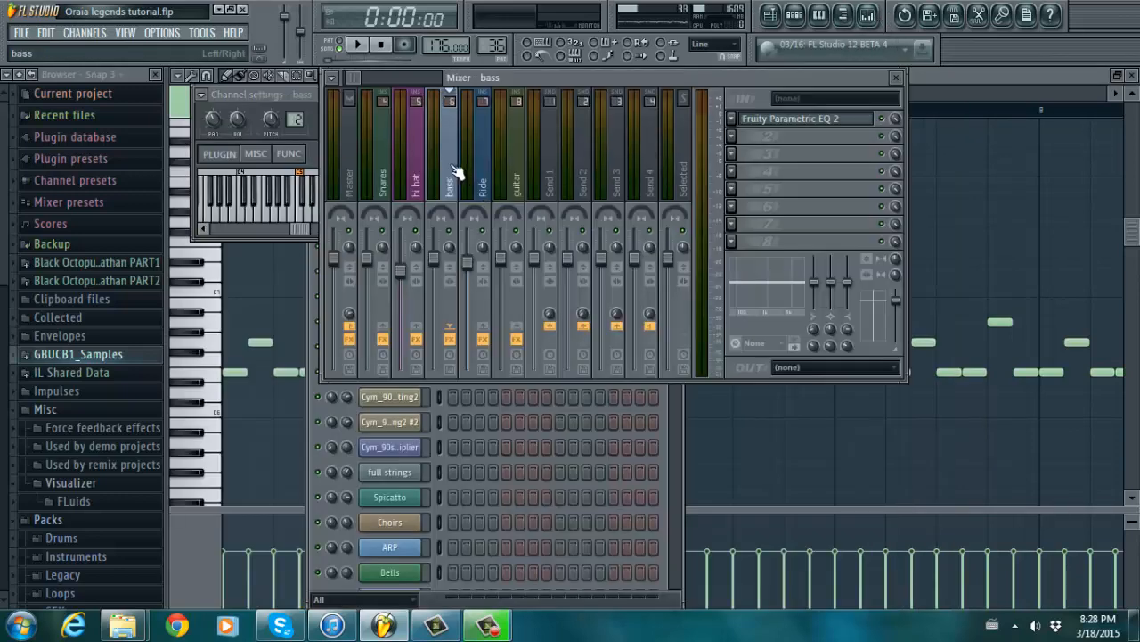
pyautogui.click(765, 122)
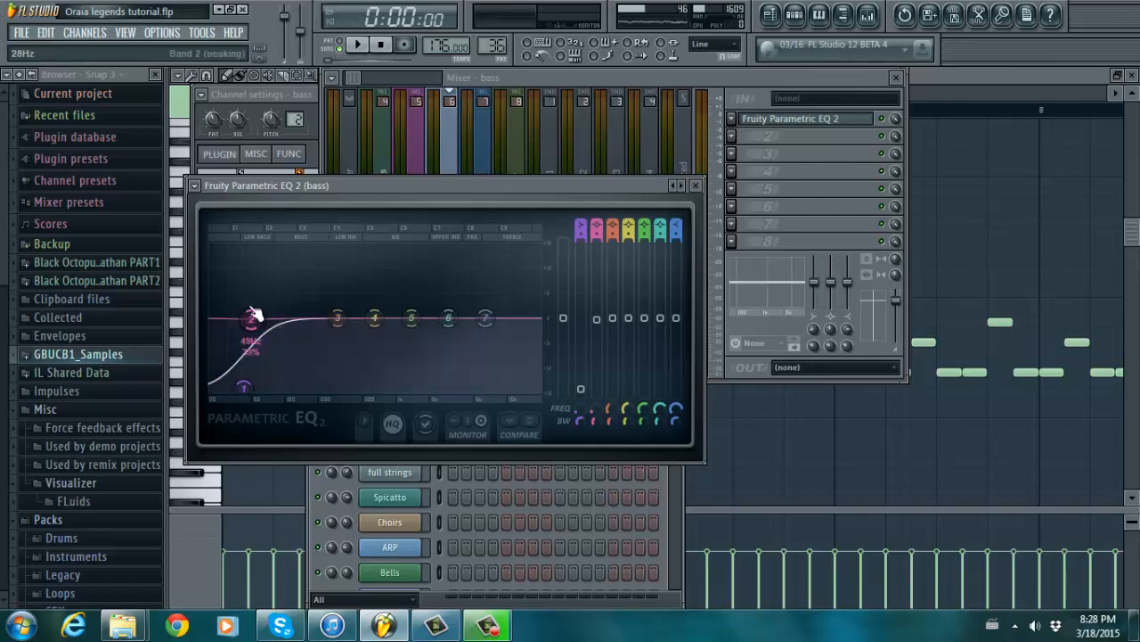
pyautogui.click(696, 185)
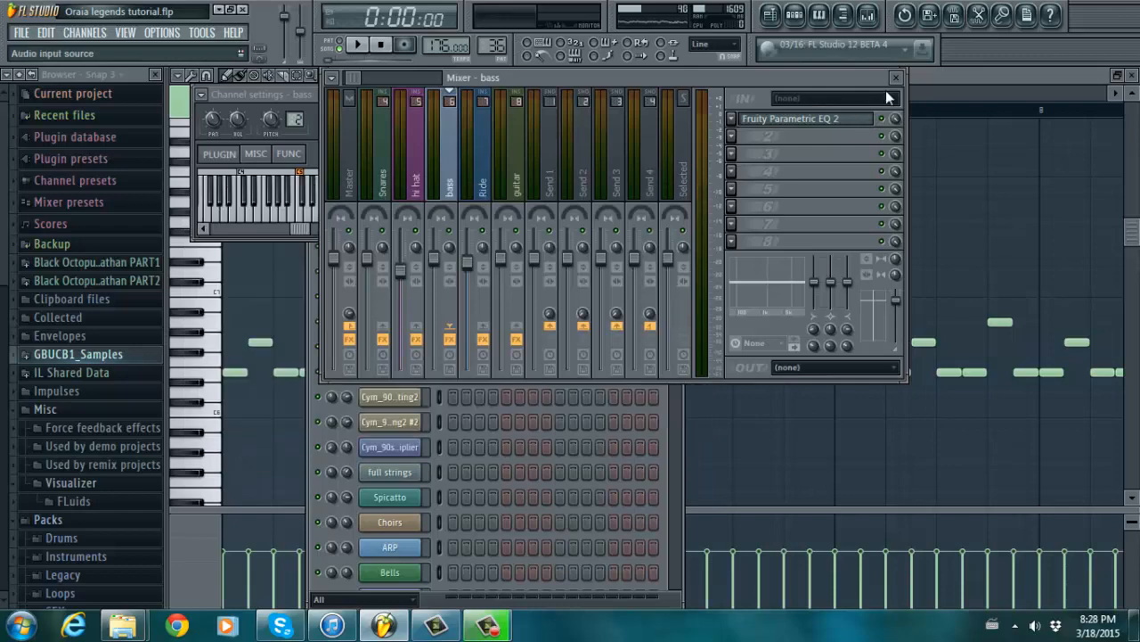
pyautogui.click(897, 78)
pyautogui.click(762, 15)
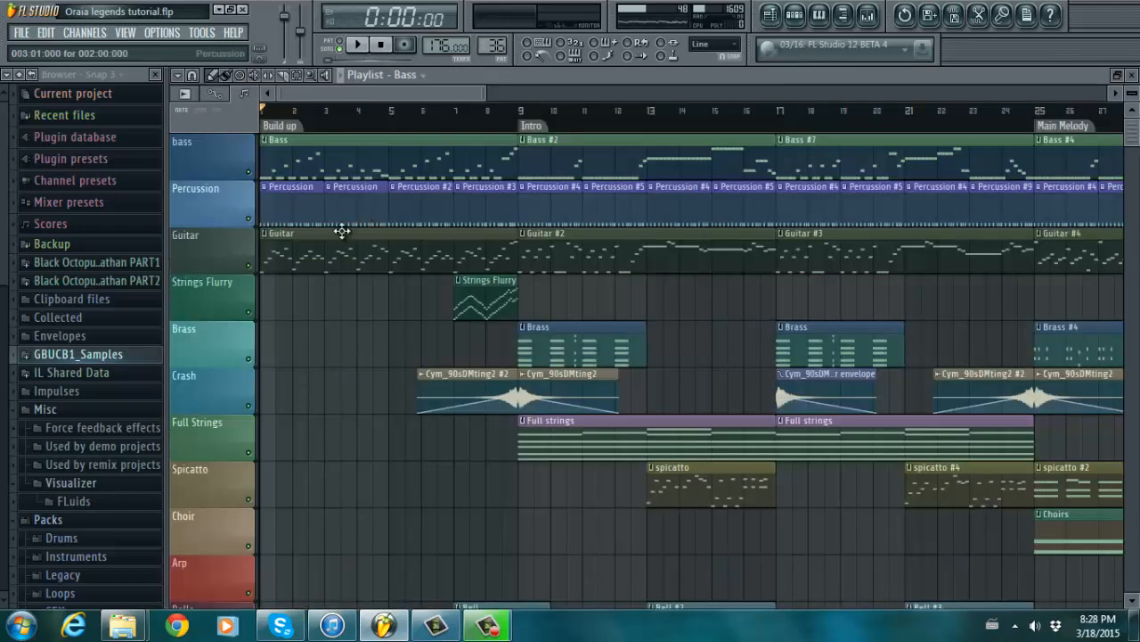
pyautogui.doubleClick(324, 242)
pyautogui.click(795, 14)
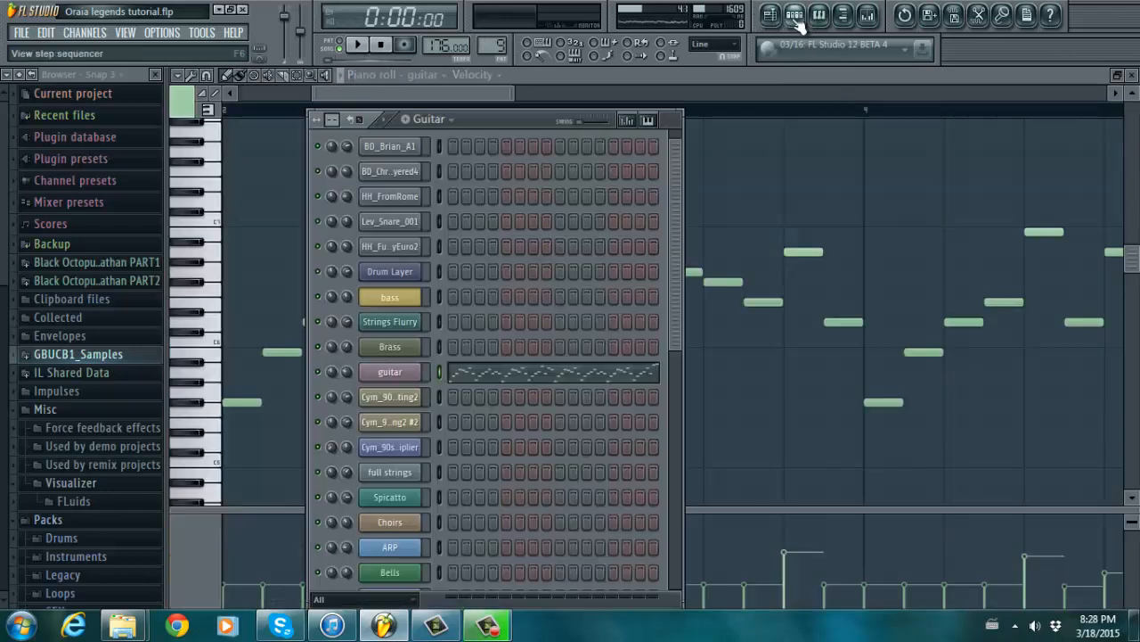
pyautogui.moveTo(674, 288); pyautogui.dragTo(685, 461)
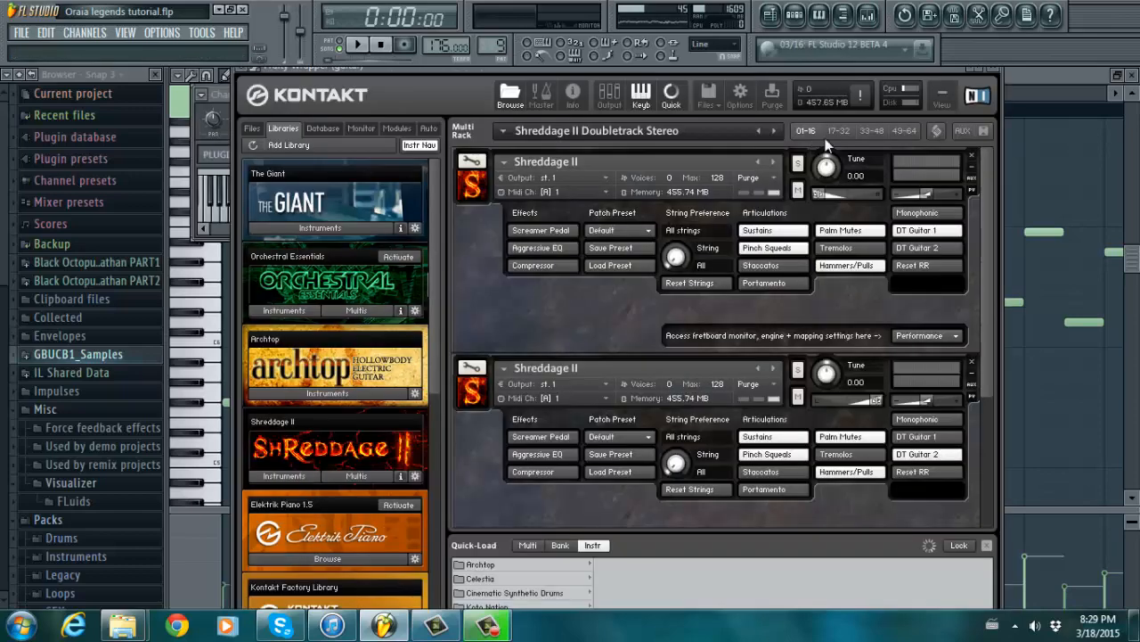
pyautogui.moveTo(989, 186); pyautogui.dragTo(983, 155)
pyautogui.click(993, 69)
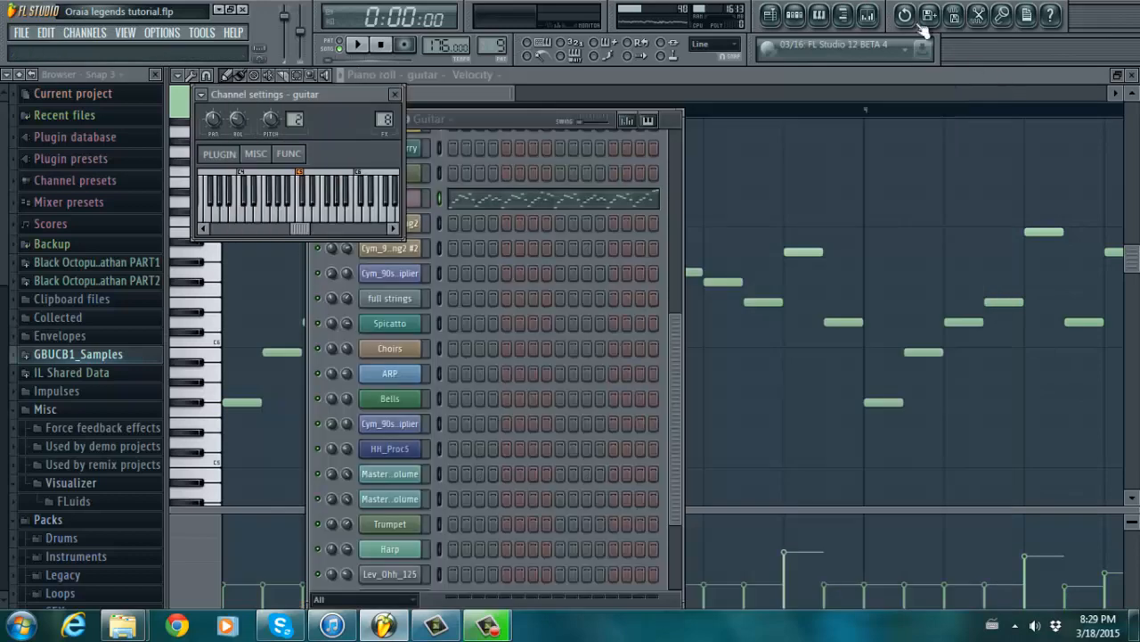
pyautogui.click(867, 14)
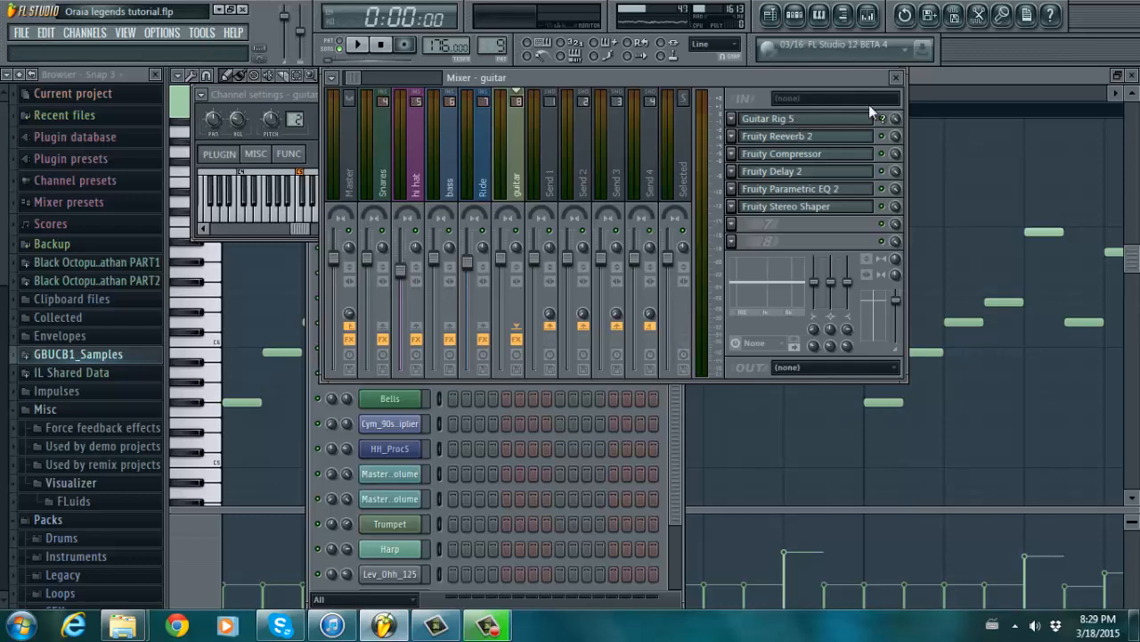
pyautogui.click(900, 75)
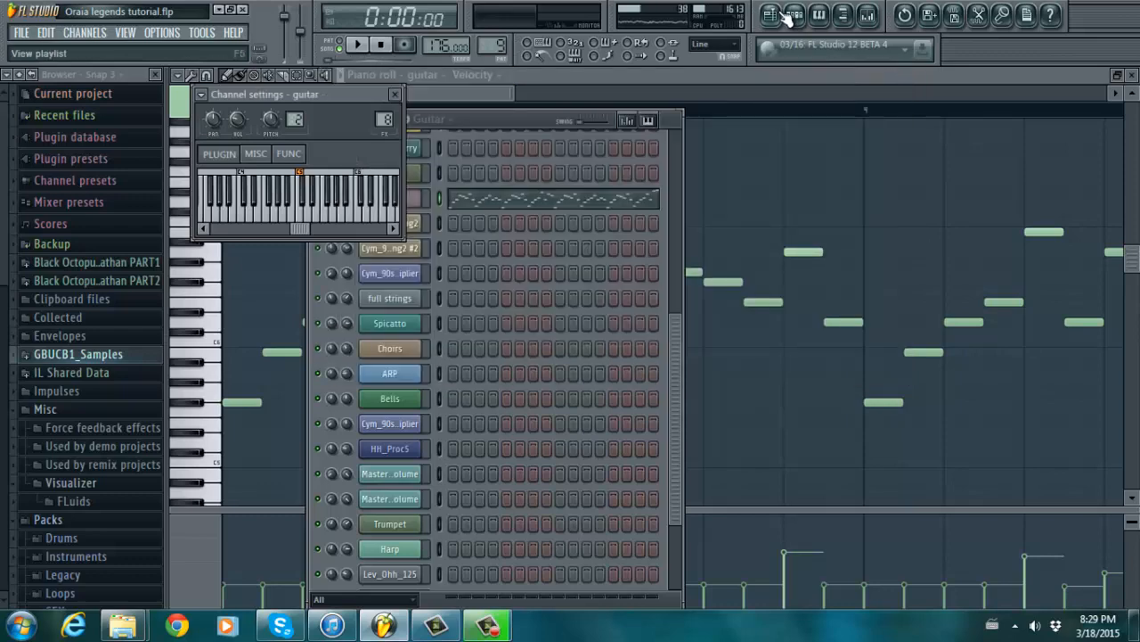
pyautogui.click(769, 14)
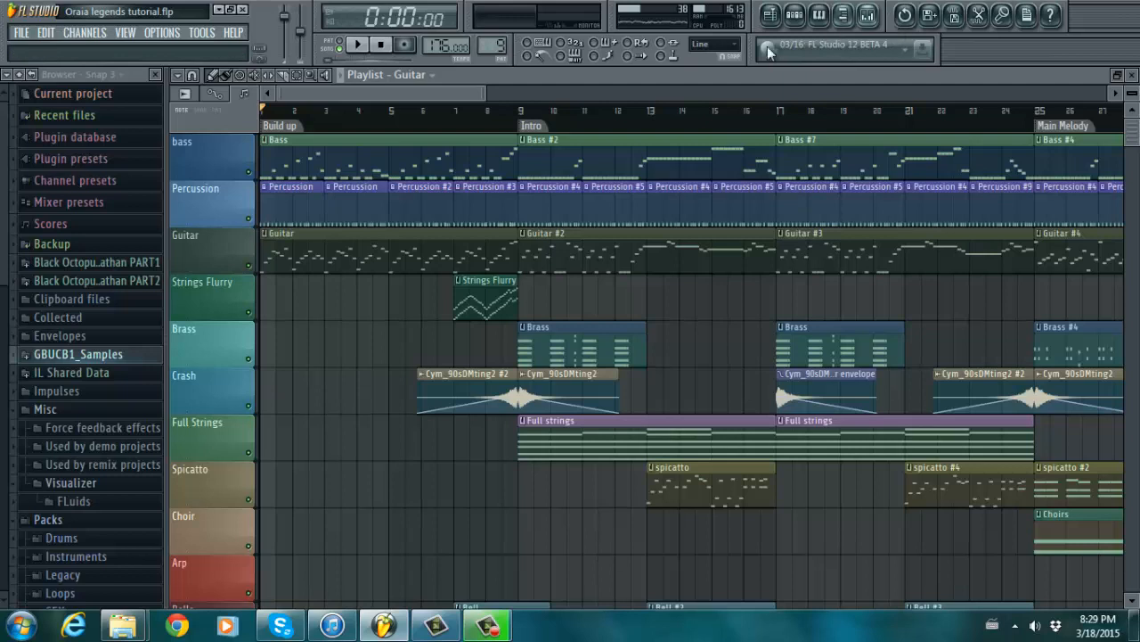
# - Select the Build up section, bars 1 to 8, as the time range
pyautogui.moveTo(481, 89); pyautogui.dragTo(501, 89)
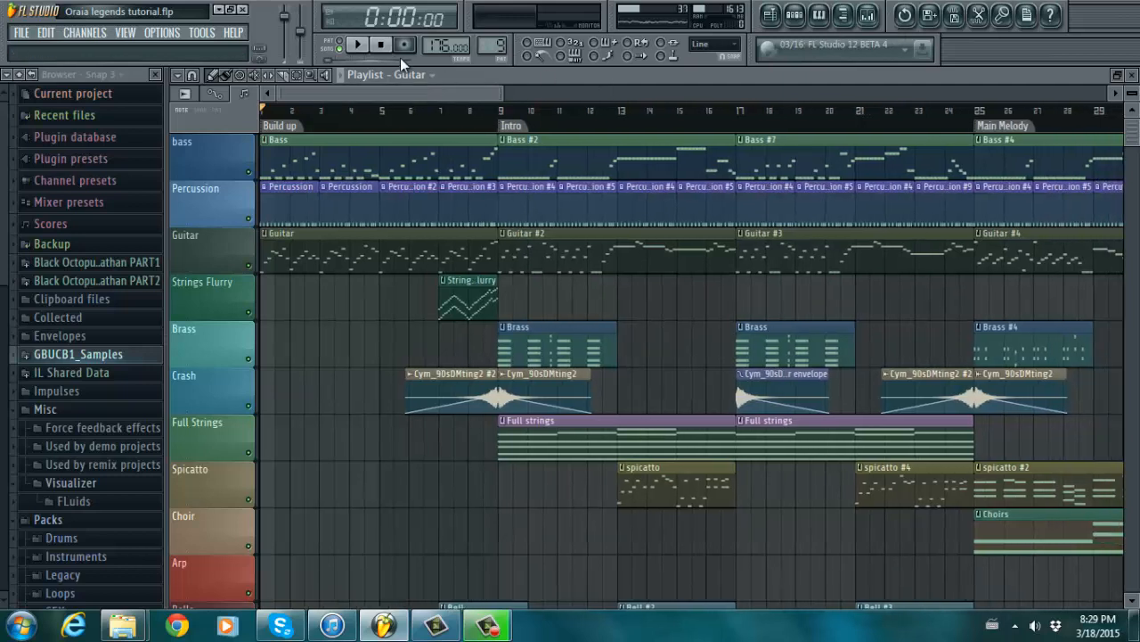
pyautogui.click(302, 77)
pyautogui.moveTo(495, 132); pyautogui.dragTo(272, 157)
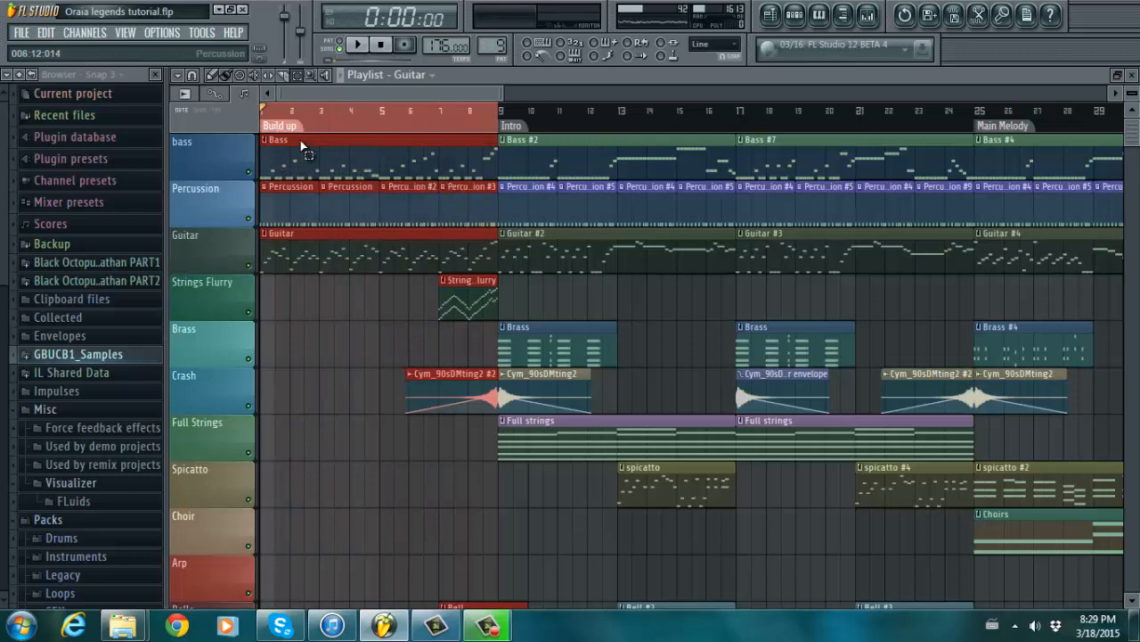
# - Mute the Strings Flurry, Brass, Crash and Full Strings tracks, keeping Percussion active
pyautogui.click(249, 219)
pyautogui.click(250, 314)
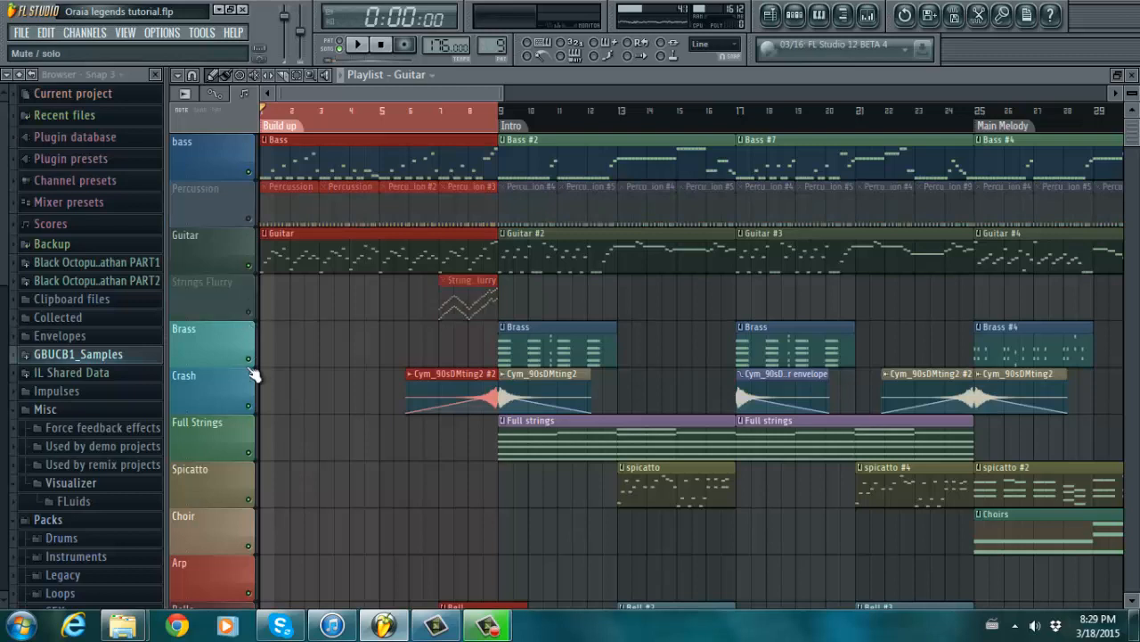
pyautogui.click(249, 360)
pyautogui.click(249, 407)
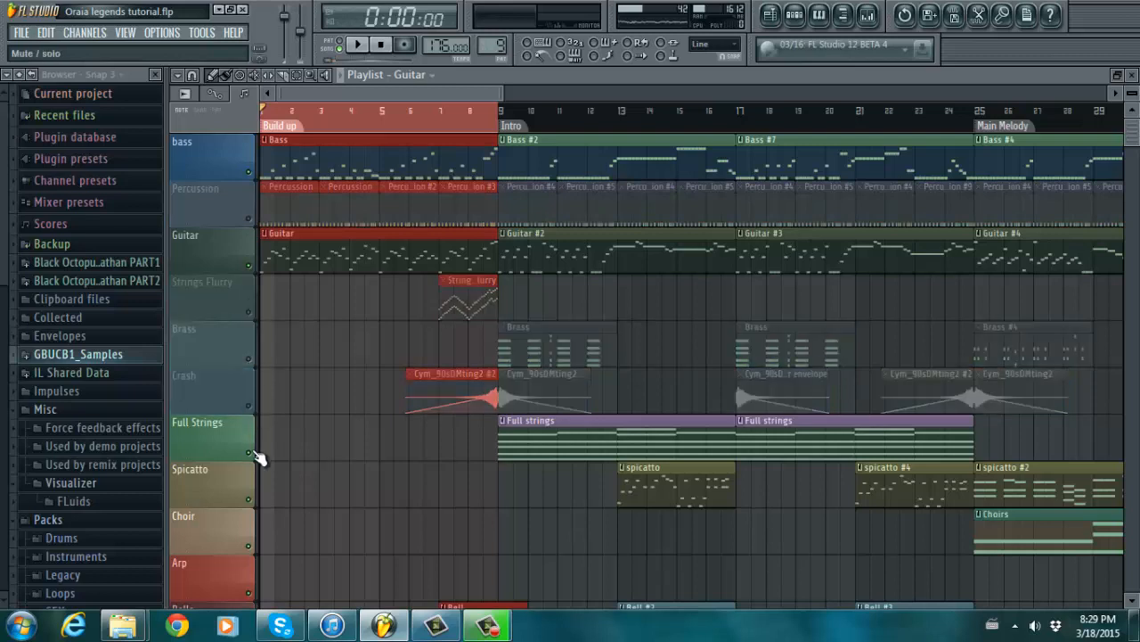
pyautogui.click(250, 453)
pyautogui.click(250, 218)
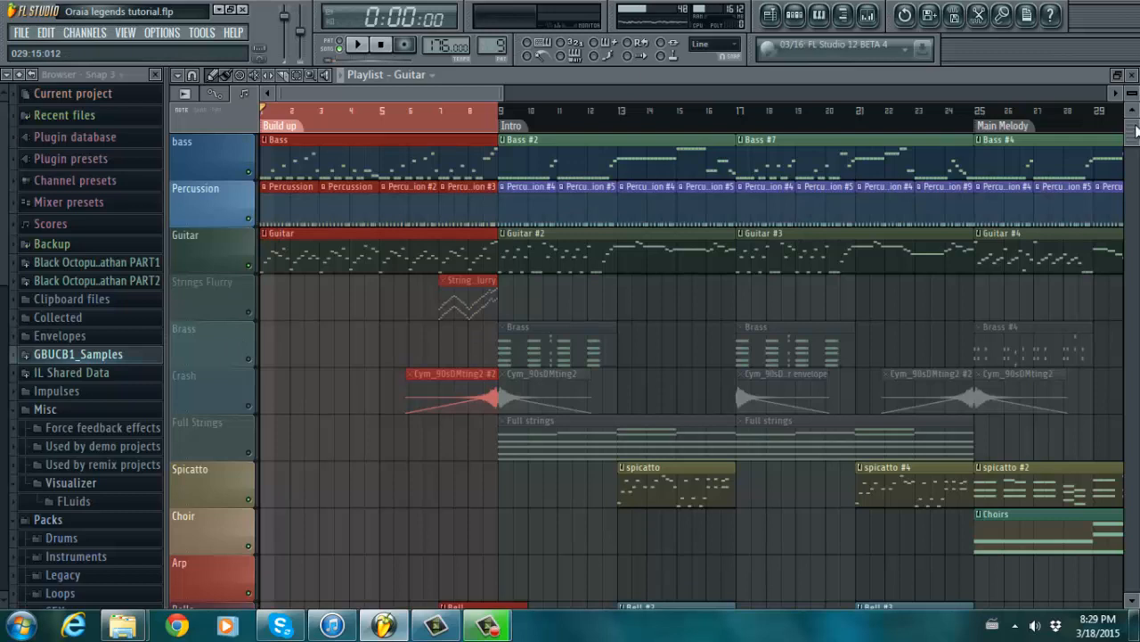
# - Mute the Arp, Bells, Harp and Trumpet tracks
pyautogui.scroll(-5, 388, 355)
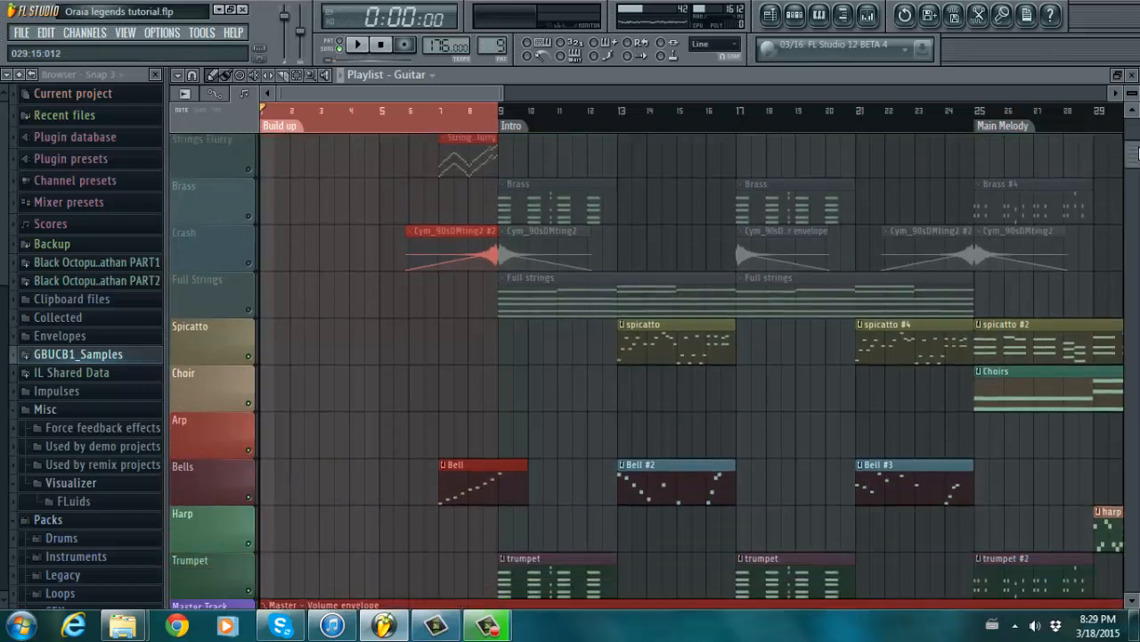
pyautogui.click(249, 433)
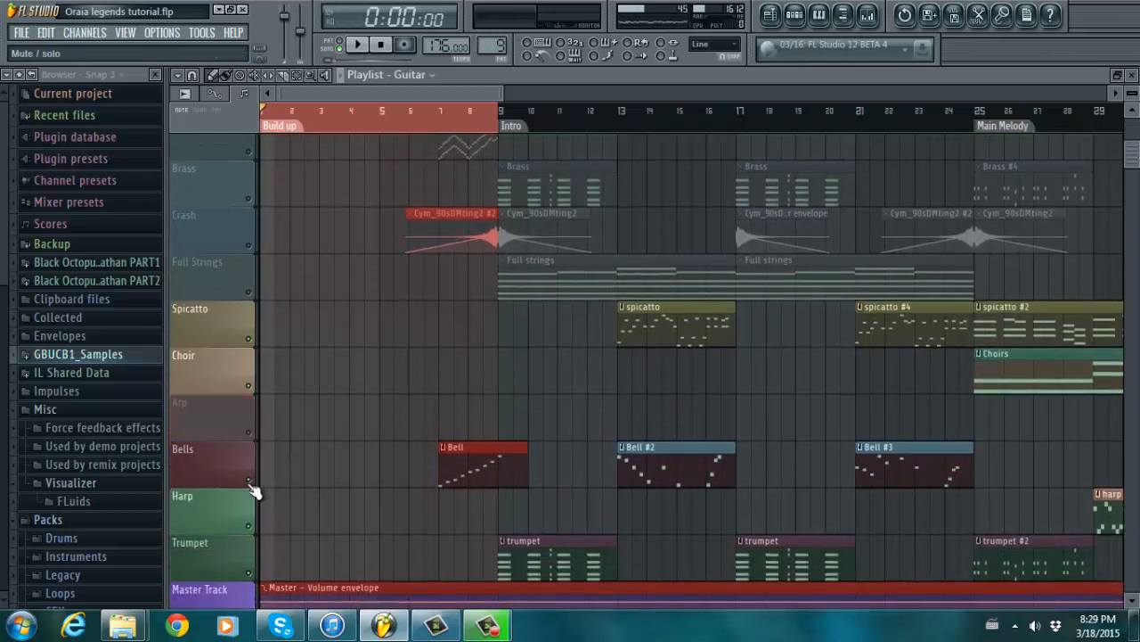
pyautogui.click(249, 480)
pyautogui.click(250, 527)
pyautogui.click(249, 573)
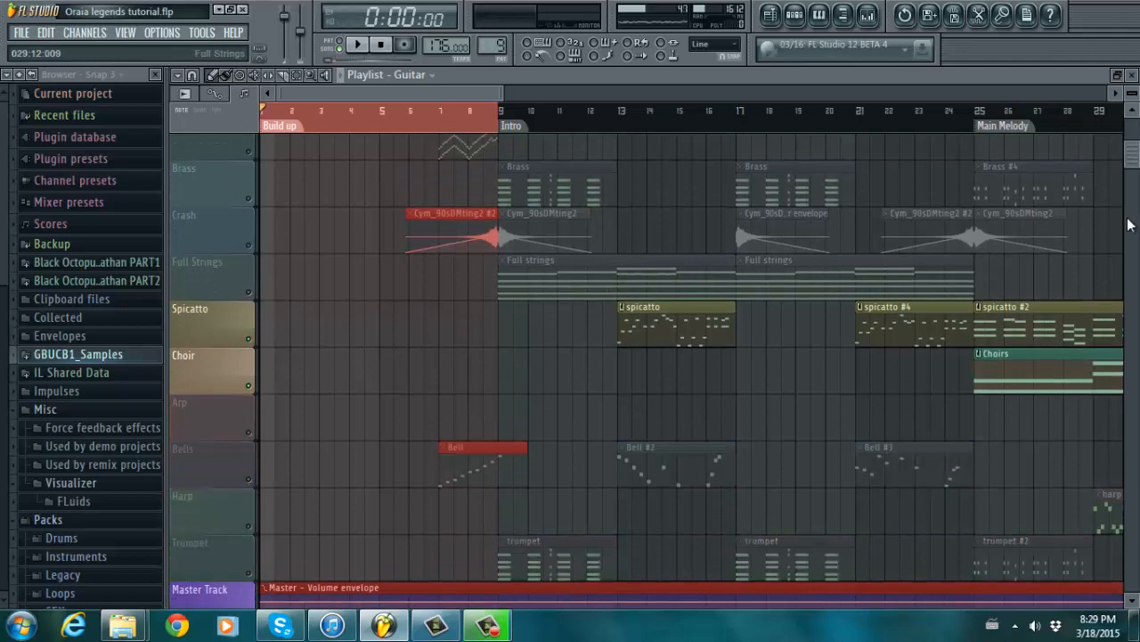
pyautogui.moveTo(1132, 157); pyautogui.dragTo(1130, 128)
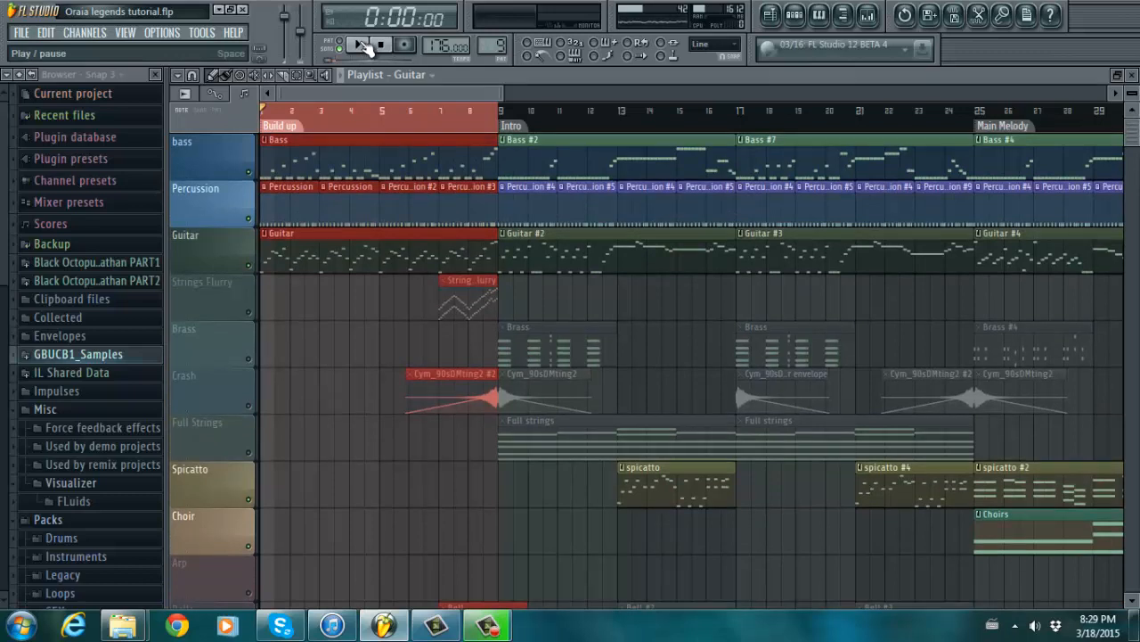
# - Play the marked Build up bars, then stop playback back at the start
pyautogui.click(362, 46)
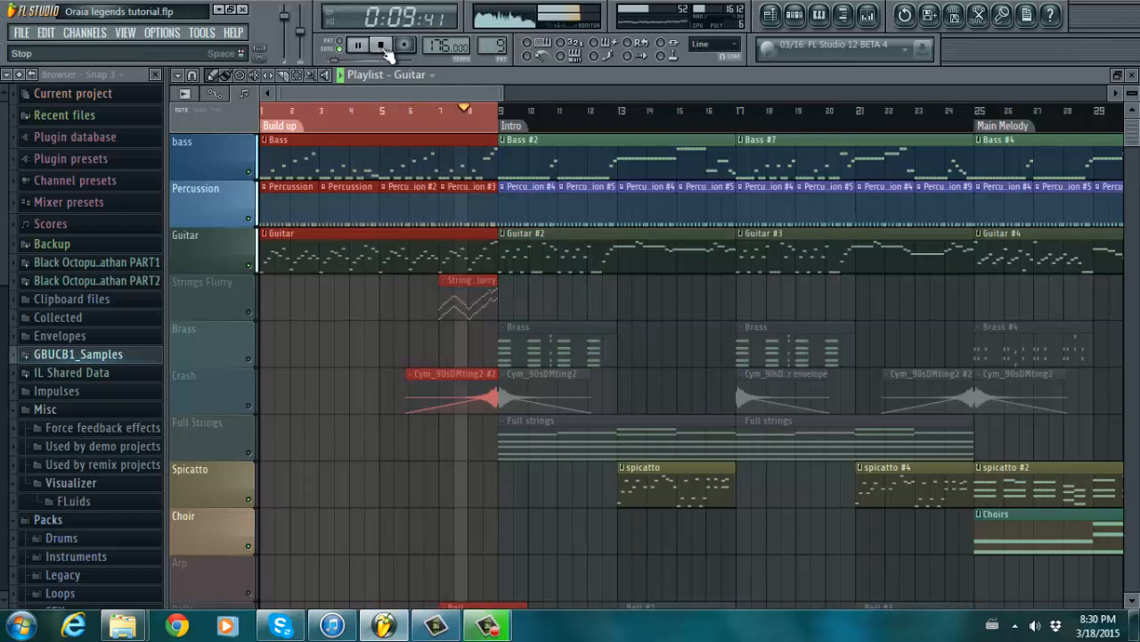
pyautogui.click(385, 48)
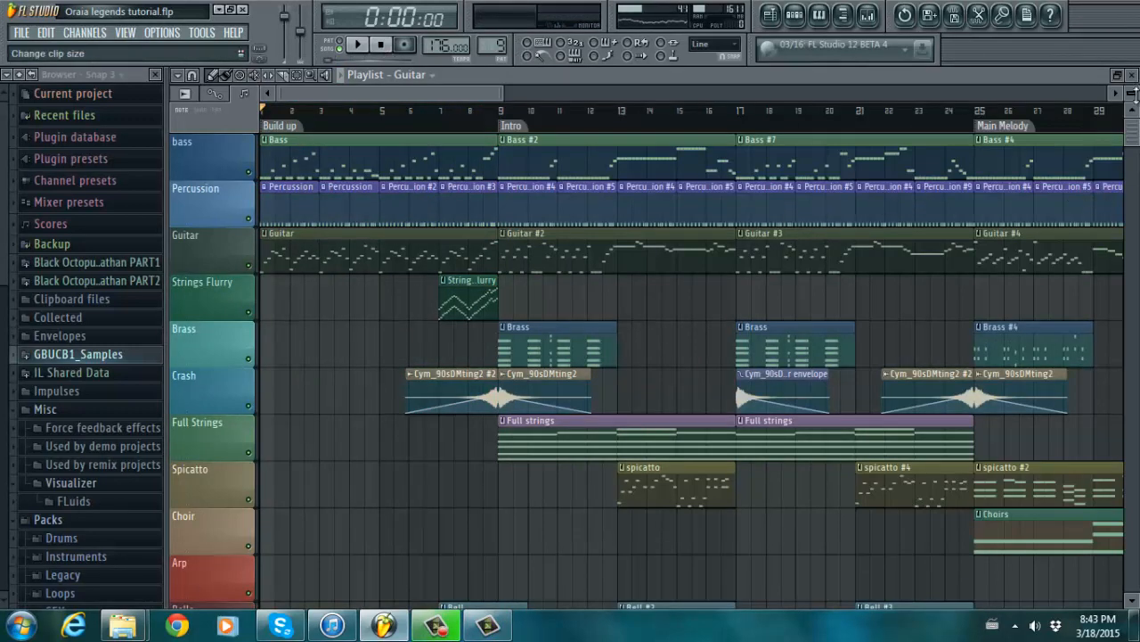
pyautogui.moveTo(1133, 133)
pyautogui.mouseDown()
pyautogui.moveTo(1134, 154)
pyautogui.moveTo(1133, 143)
pyautogui.mouseUp()
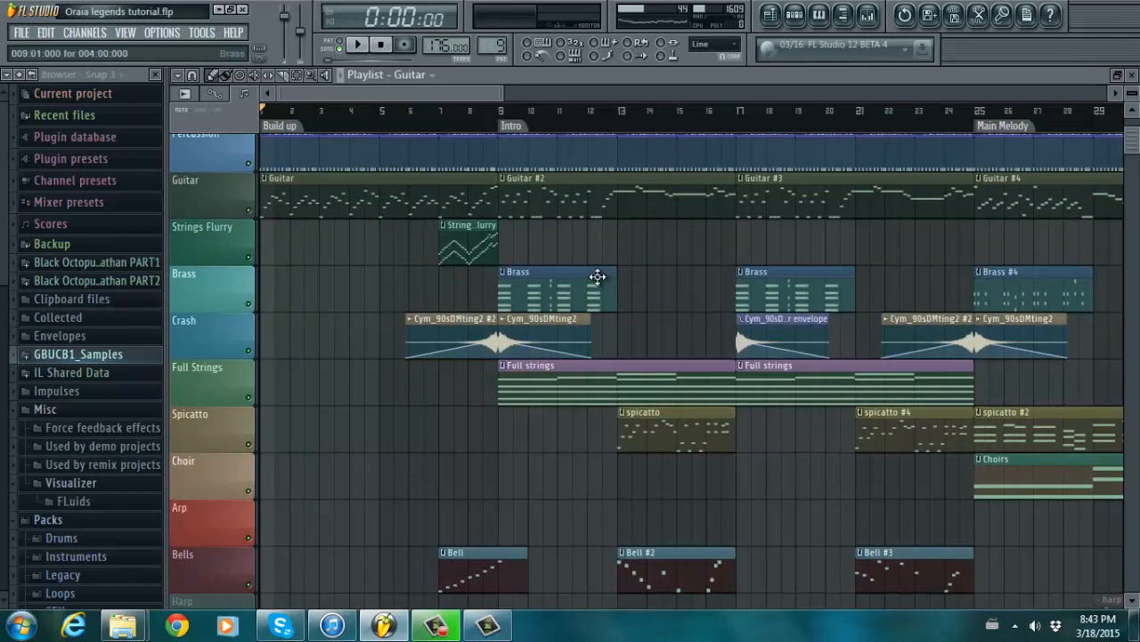
pyautogui.doubleClick(467, 250)
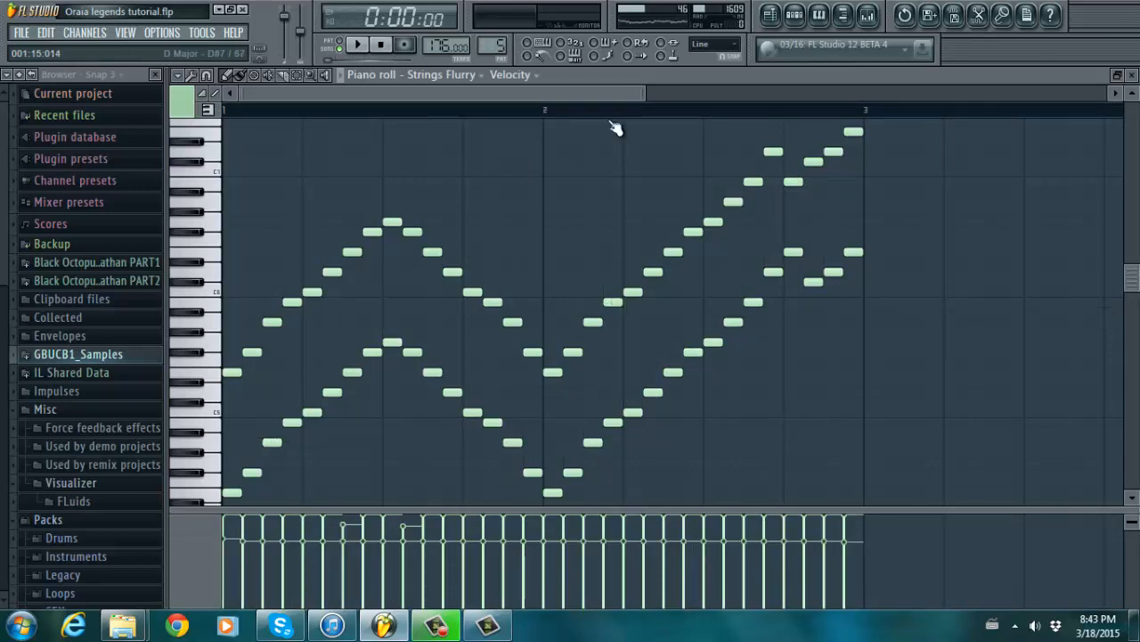
pyautogui.moveTo(1137, 281); pyautogui.dragTo(1137, 294)
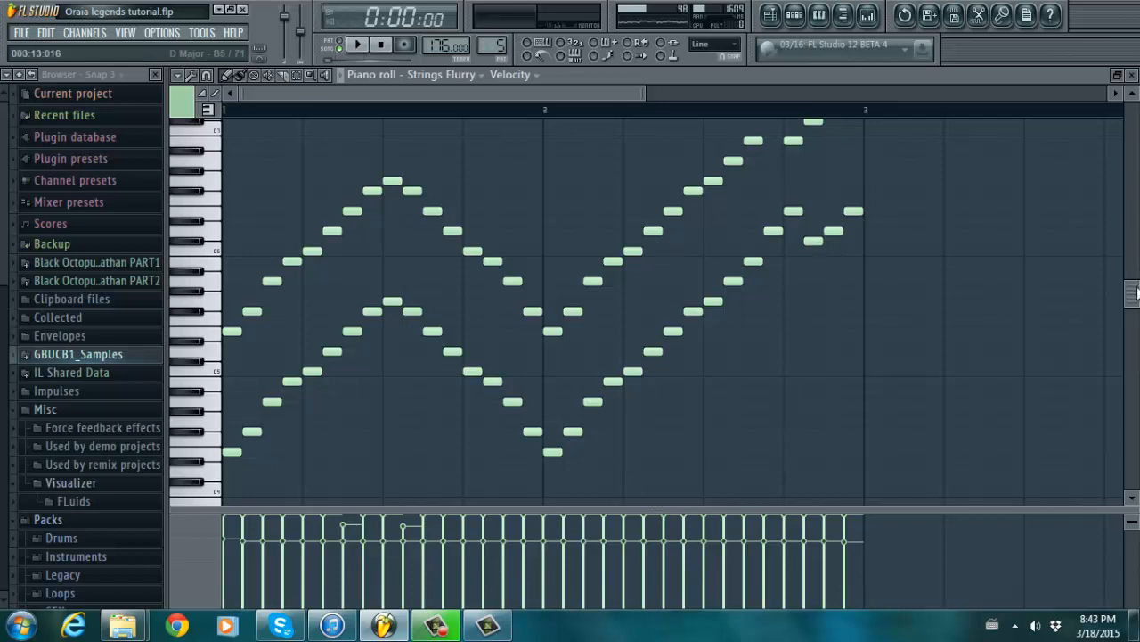
pyautogui.moveTo(1136, 293); pyautogui.dragTo(1136, 259)
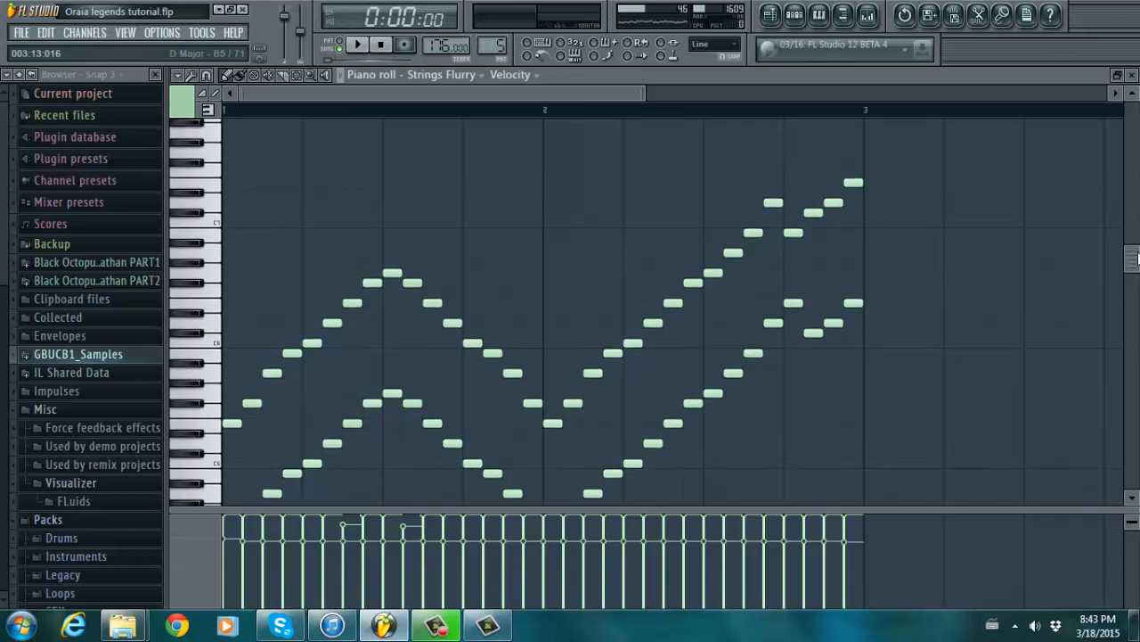
pyautogui.click(770, 14)
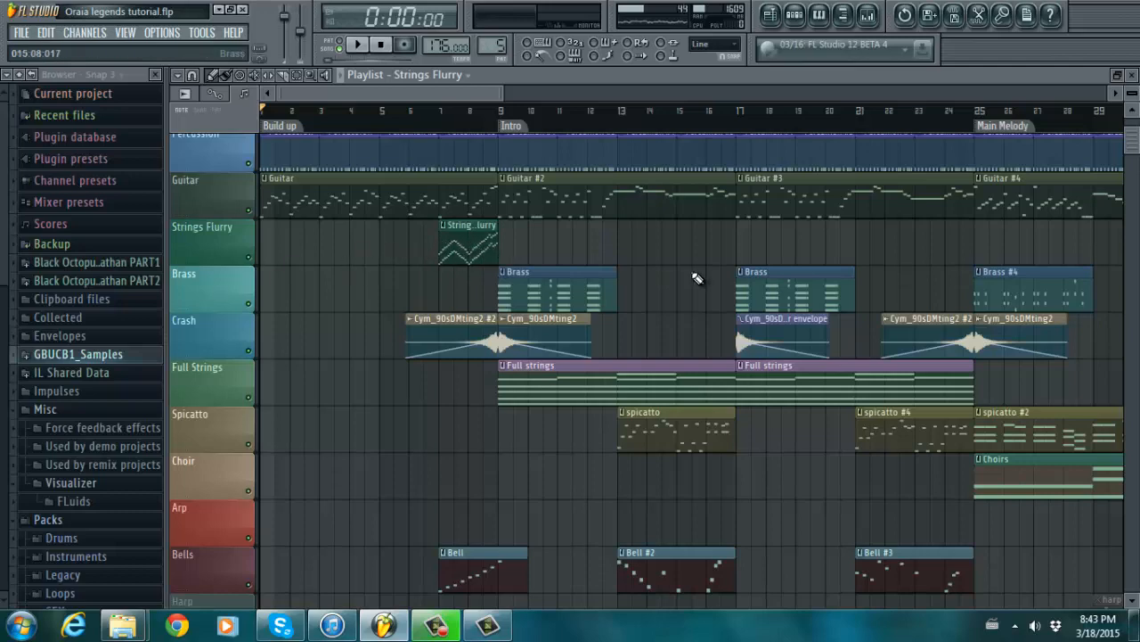
# - Scroll through the tracks and move the Playlist view right across Main Melody into Breakdown
pyautogui.scroll(-5, 646, 366)
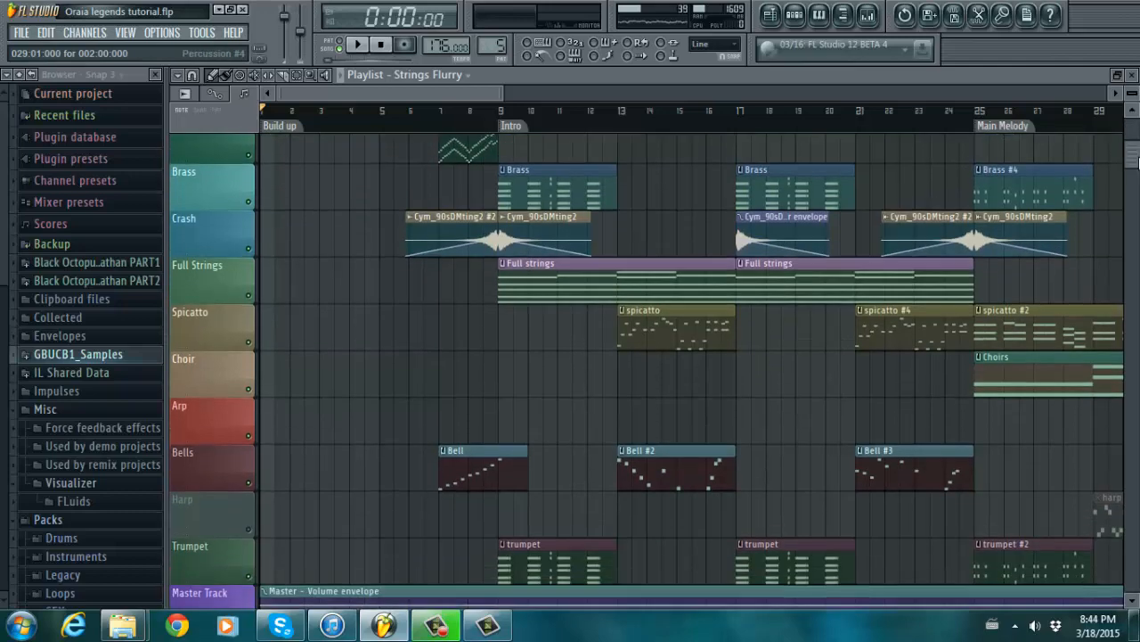
pyautogui.scroll(-3, 423, 417)
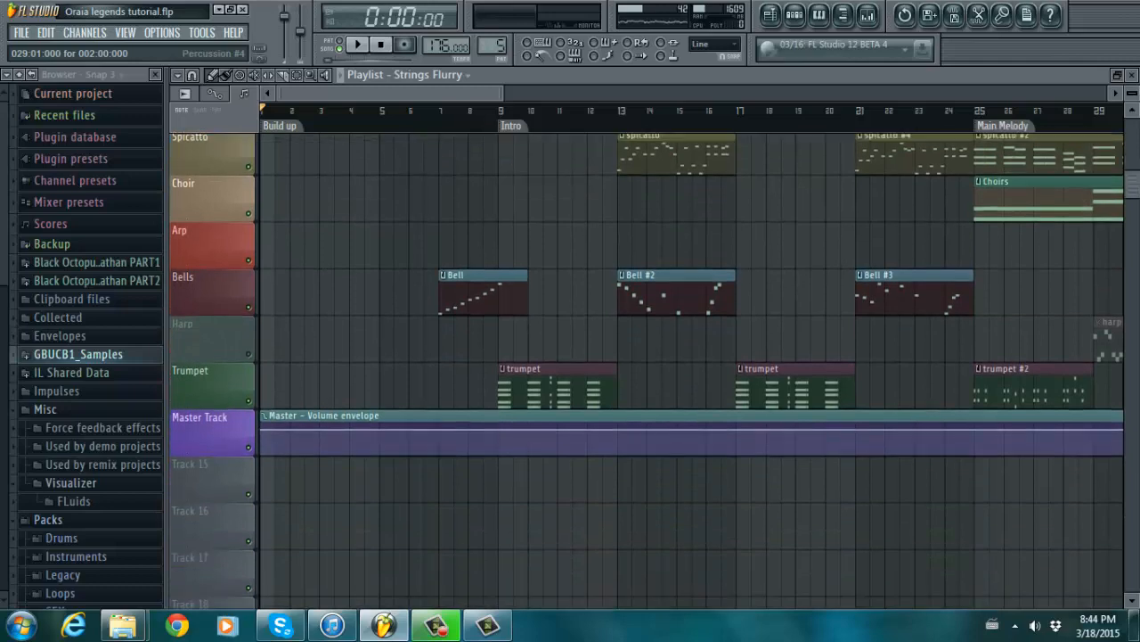
pyautogui.scroll(5, 424, 417)
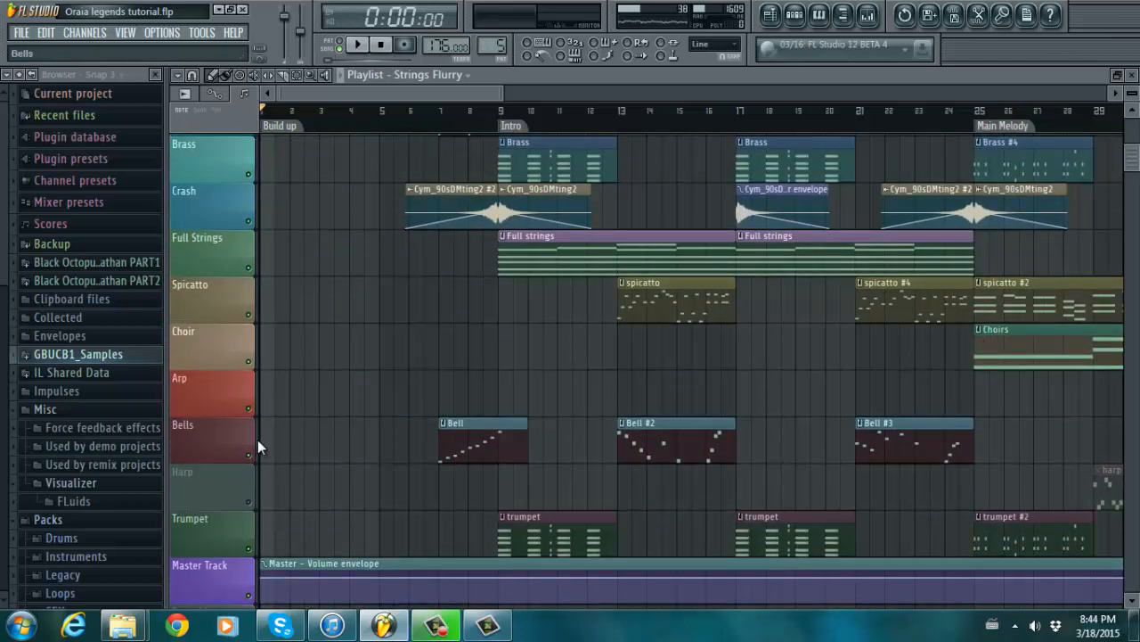
pyautogui.scroll(4, 466, 158)
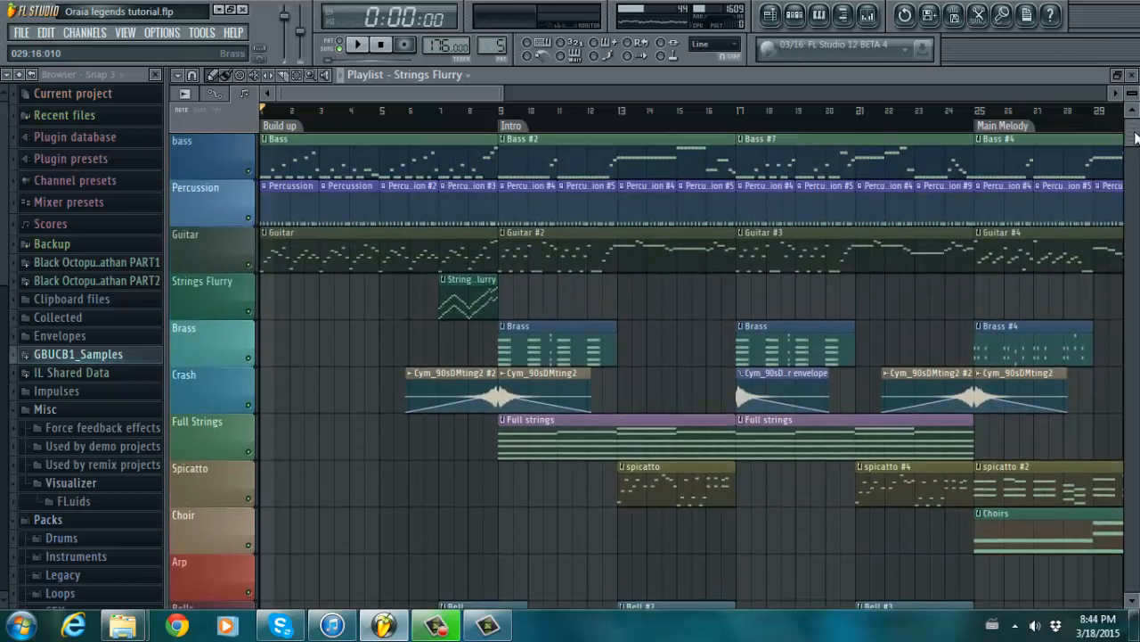
pyautogui.scroll(-1, 466, 157)
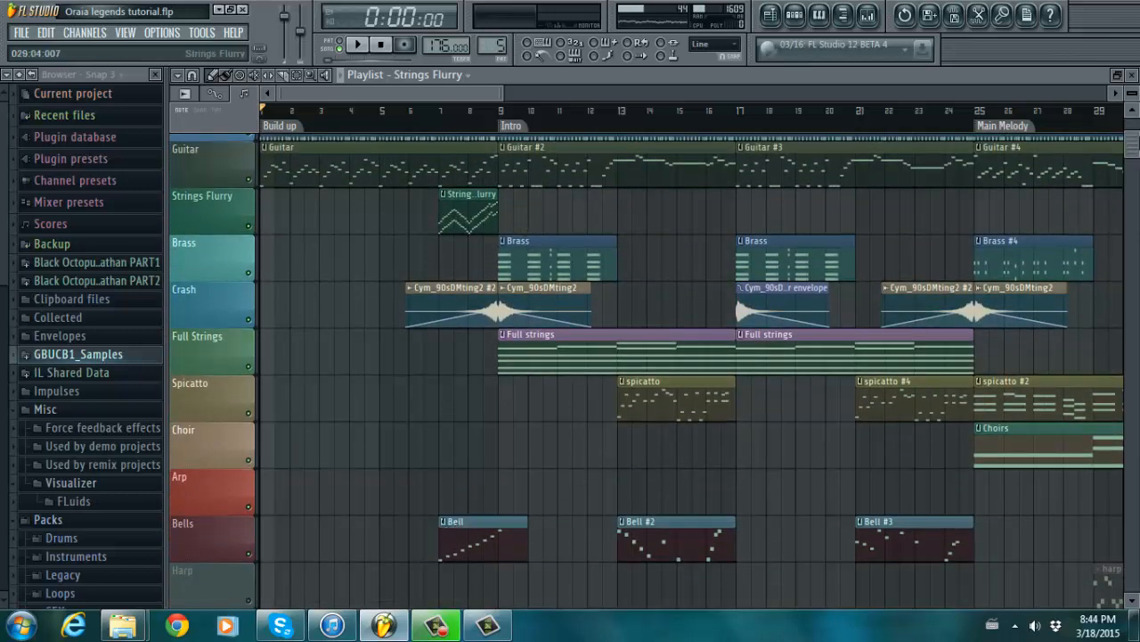
pyautogui.scroll(2, 655, 364)
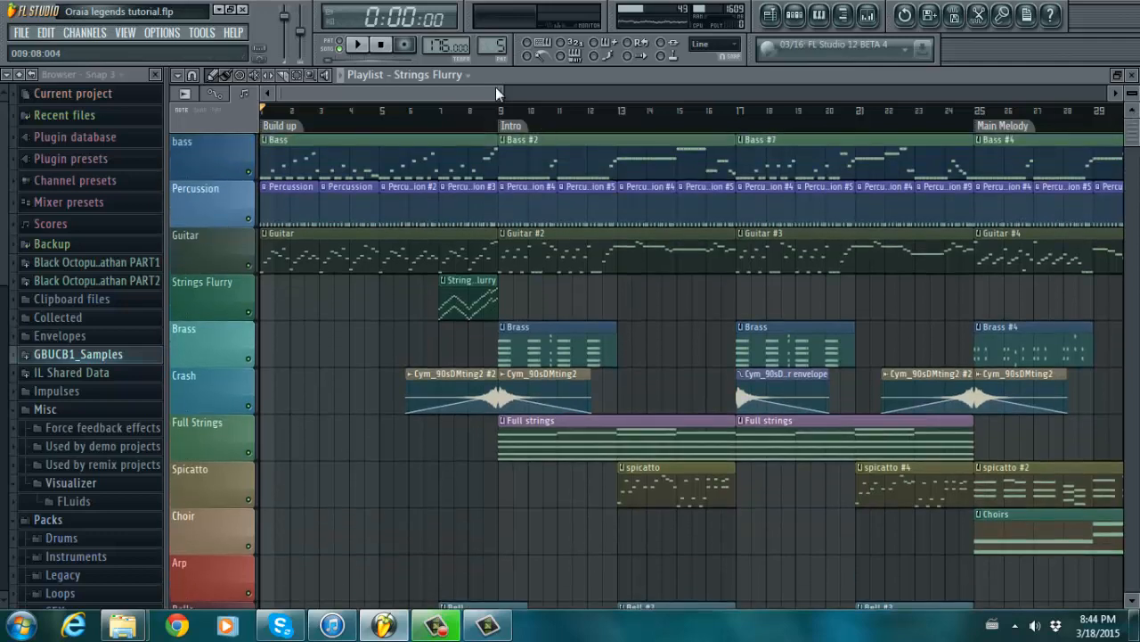
pyautogui.moveTo(514, 90); pyautogui.dragTo(570, 90)
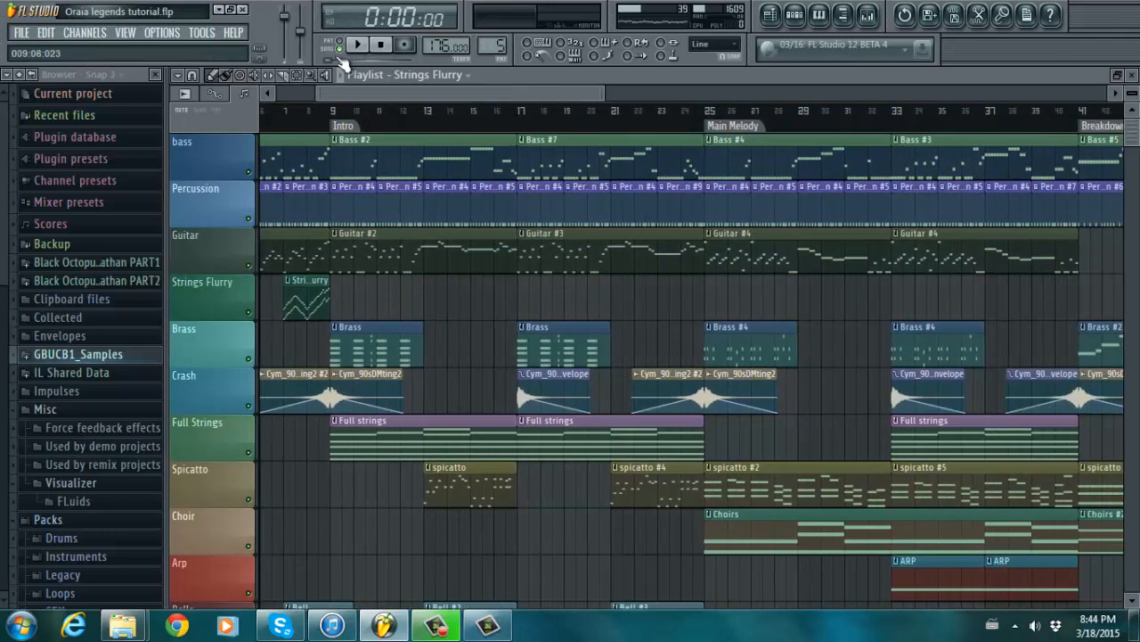
# - Select bars 9 to 23 of the Intro section as the time range
pyautogui.click(303, 76)
pyautogui.moveTo(332, 114); pyautogui.dragTo(703, 161)
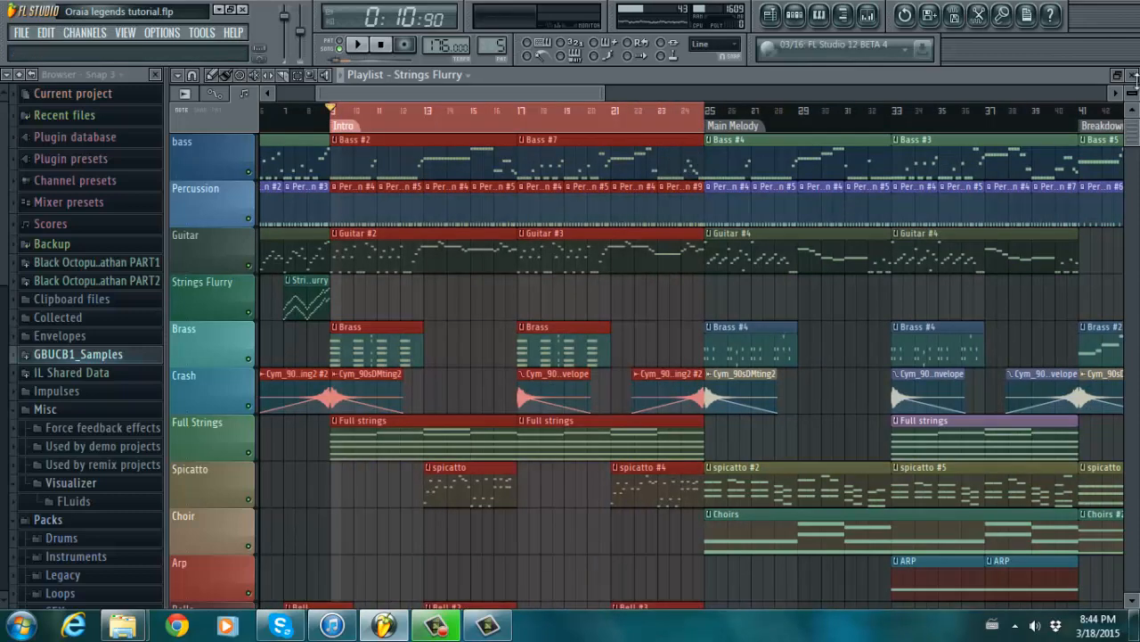
pyautogui.moveTo(1138, 132)
pyautogui.mouseDown()
pyautogui.moveTo(1137, 153)
pyautogui.moveTo(1136, 122)
pyautogui.moveTo(1137, 154)
pyautogui.moveTo(1134, 125)
pyautogui.mouseUp()
pyautogui.moveTo(544, 89); pyautogui.dragTo(551, 86)
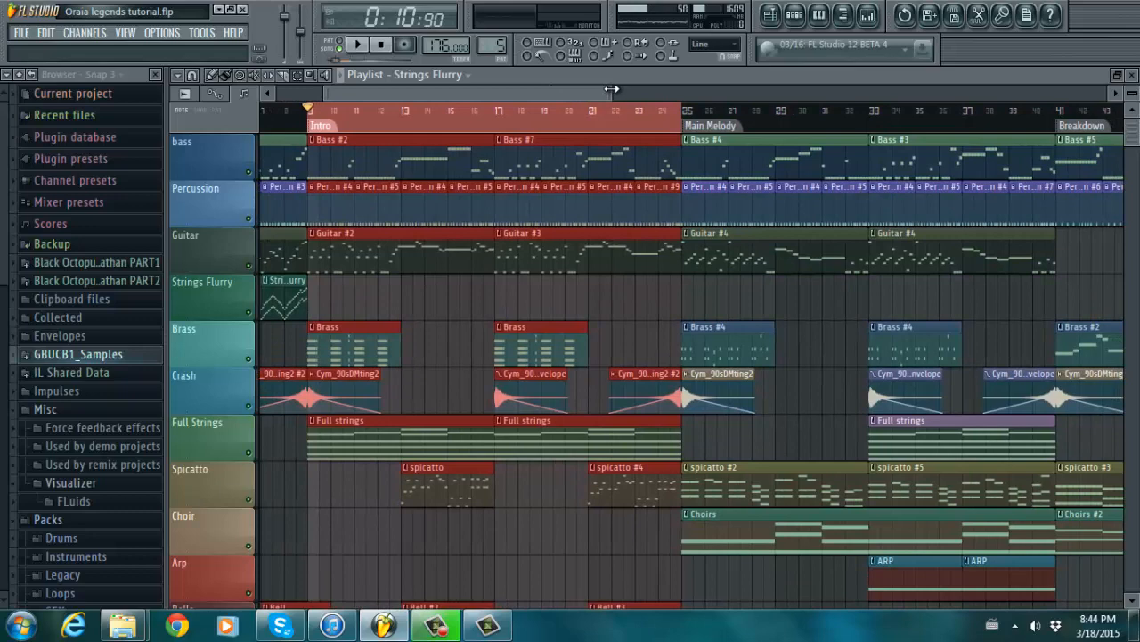
pyautogui.moveTo(612, 89); pyautogui.dragTo(343, 98)
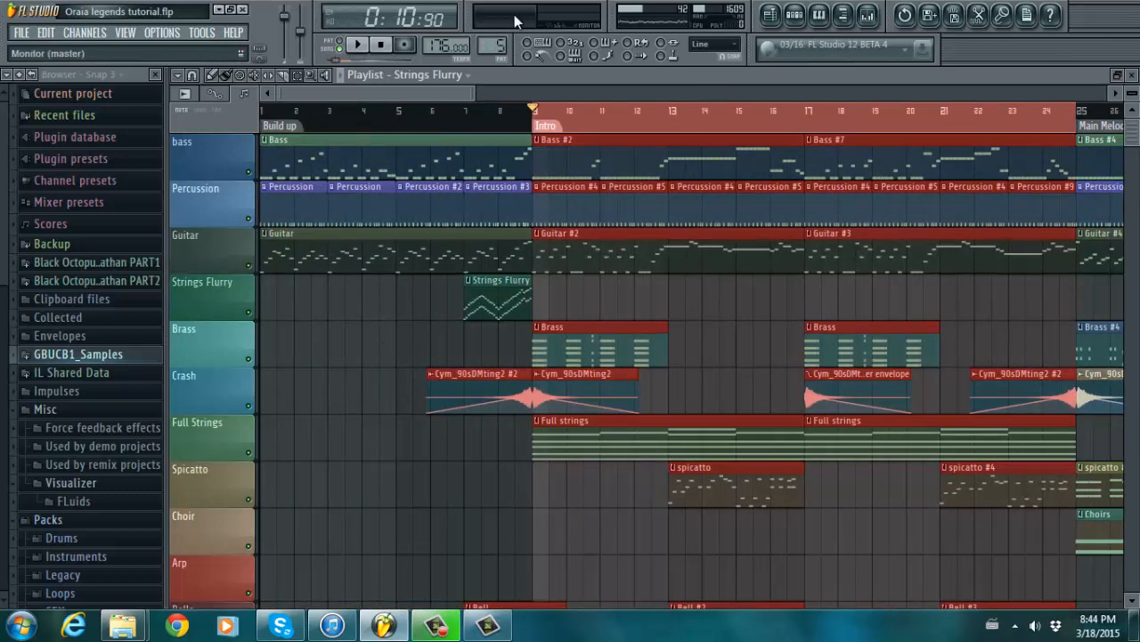
# - Select the Intro's Brass clips, then the Full strings clips
pyautogui.moveTo(475, 92)
pyautogui.mouseDown()
pyautogui.moveTo(532, 95)
pyautogui.moveTo(496, 92)
pyautogui.mouseUp()
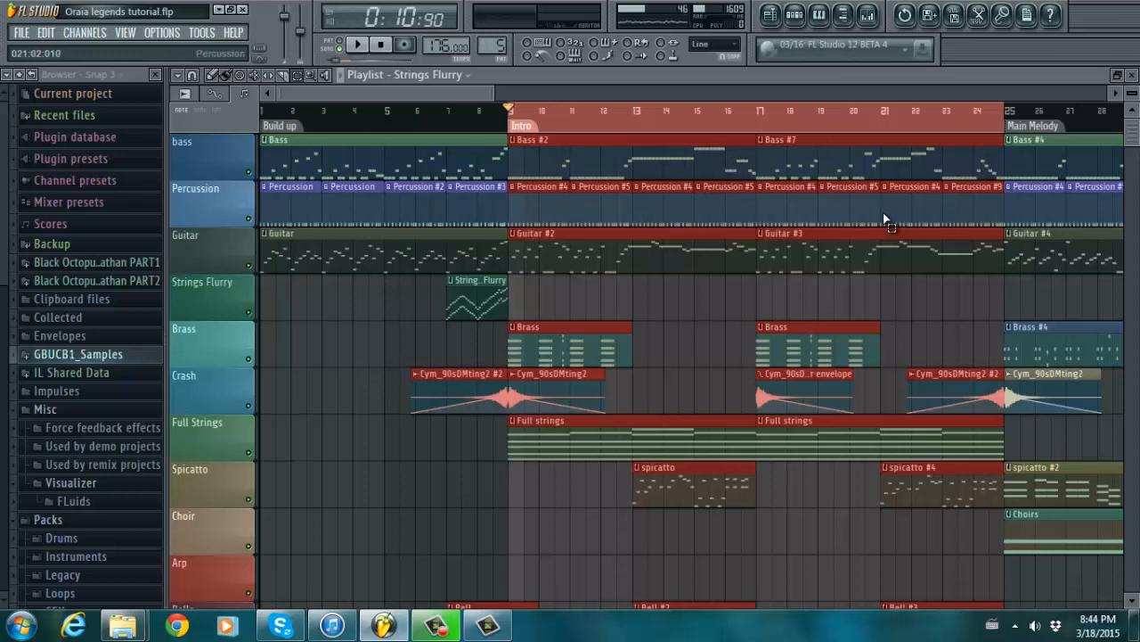
pyautogui.moveTo(1138, 132); pyautogui.dragTo(1137, 135)
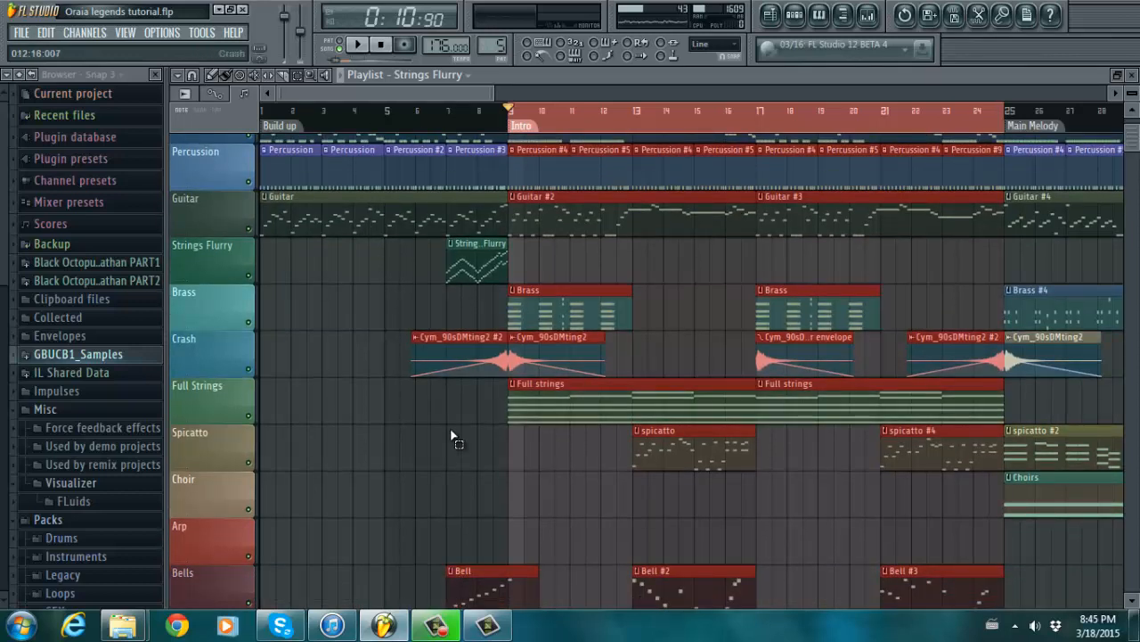
pyautogui.moveTo(849, 293); pyautogui.dragTo(603, 305)
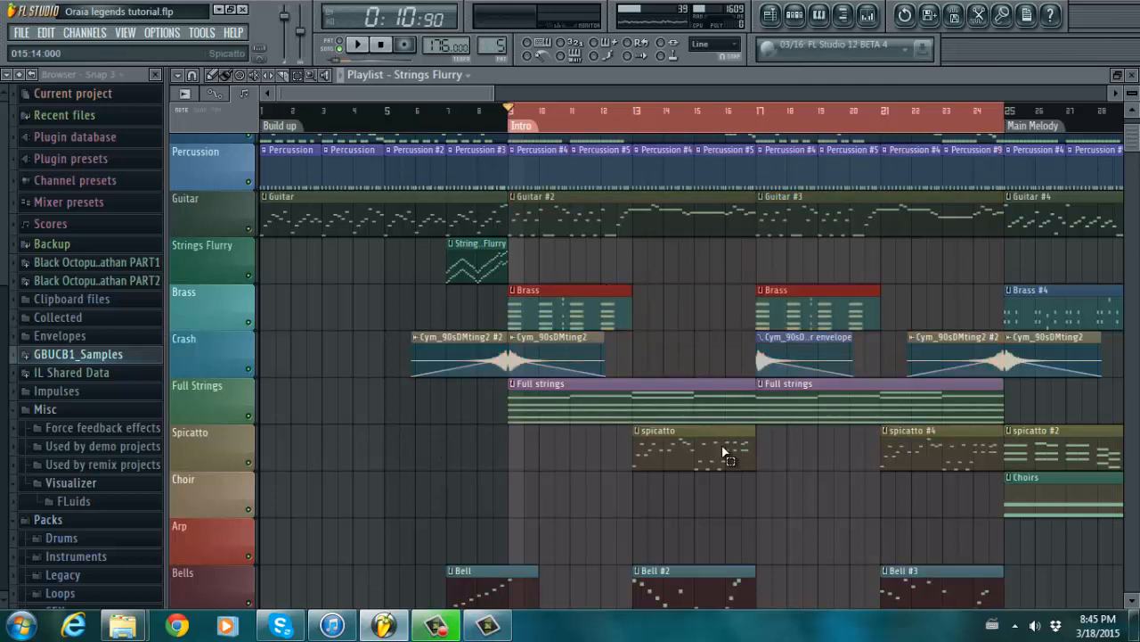
pyautogui.moveTo(857, 426); pyautogui.dragTo(688, 409)
# - Select both spicatto clips, then both trumpet clips
pyautogui.scroll(-3, 888, 304)
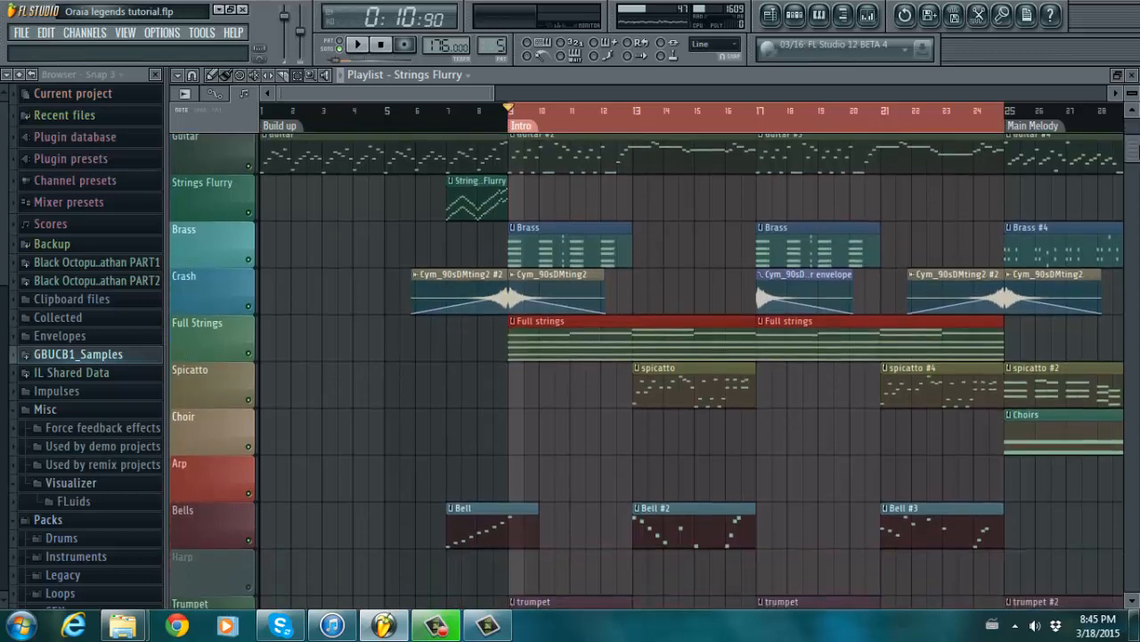
pyautogui.moveTo(968, 311); pyautogui.dragTo(710, 339)
pyautogui.scroll(3, 1137, 149)
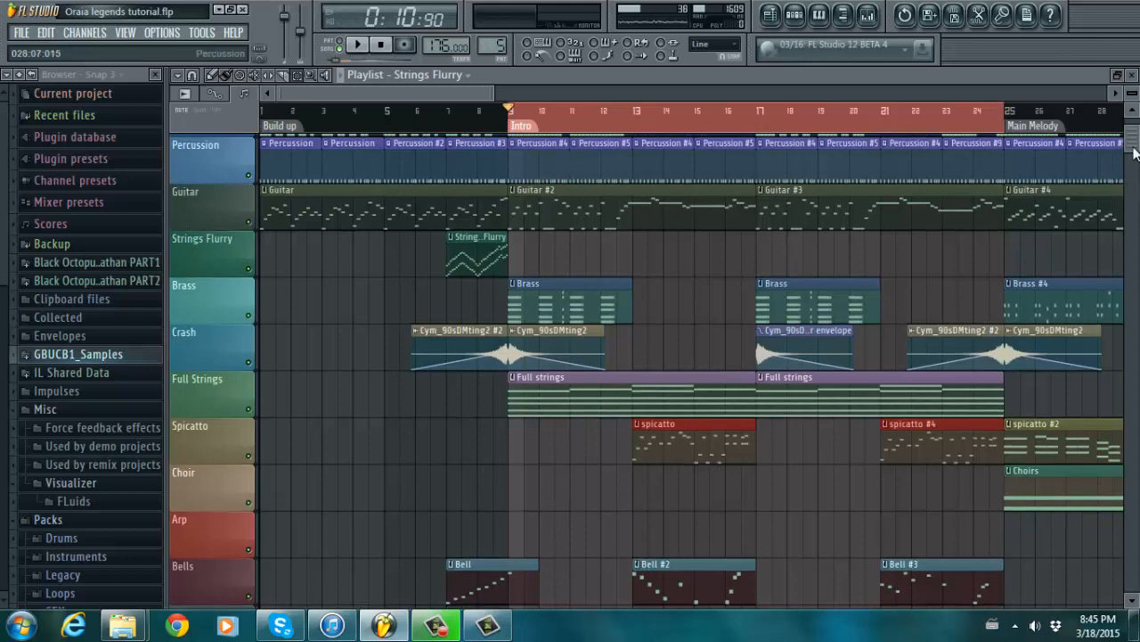
pyautogui.scroll(-7, 1137, 148)
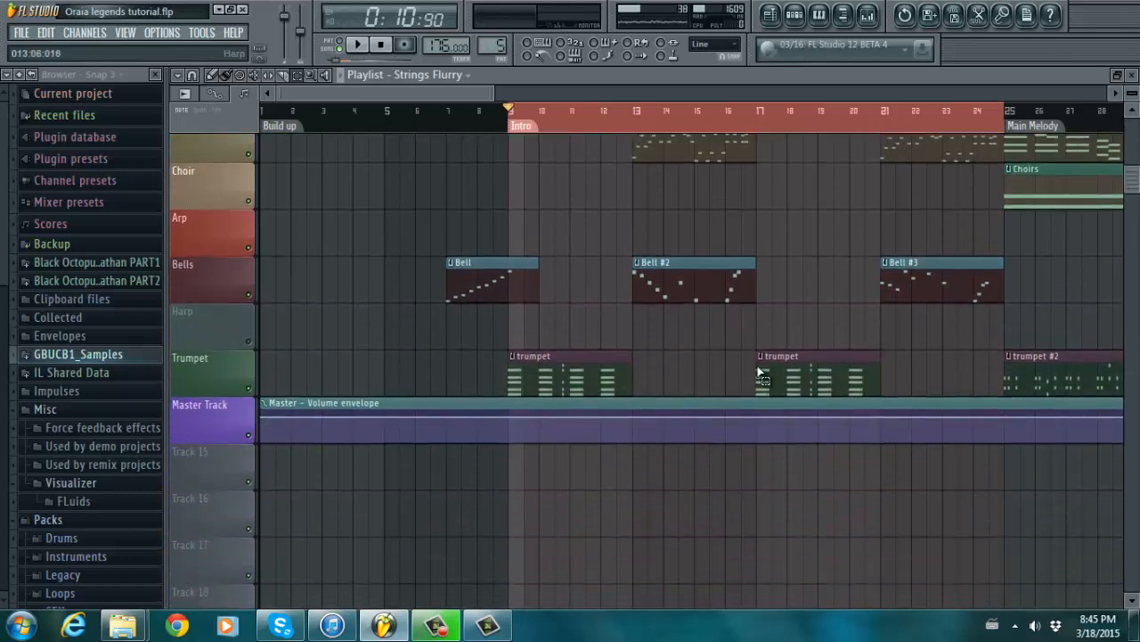
pyautogui.moveTo(770, 368); pyautogui.dragTo(592, 390)
# - Select the first Brass clip of the Intro
pyautogui.scroll(8, 584, 320)
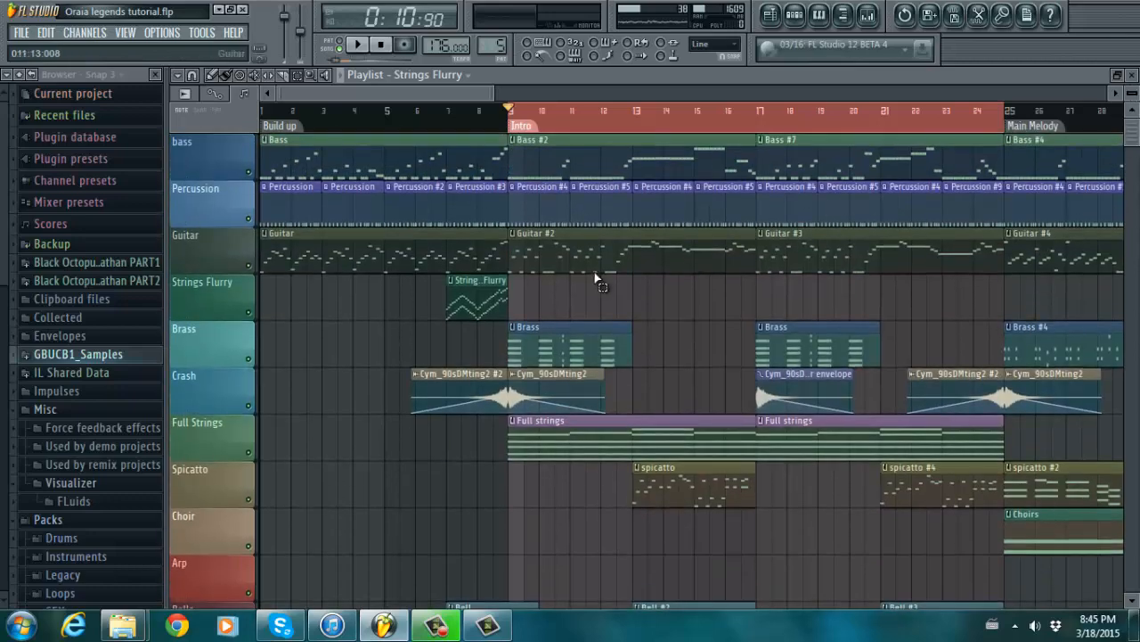
pyautogui.scroll(-9, 1135, 147)
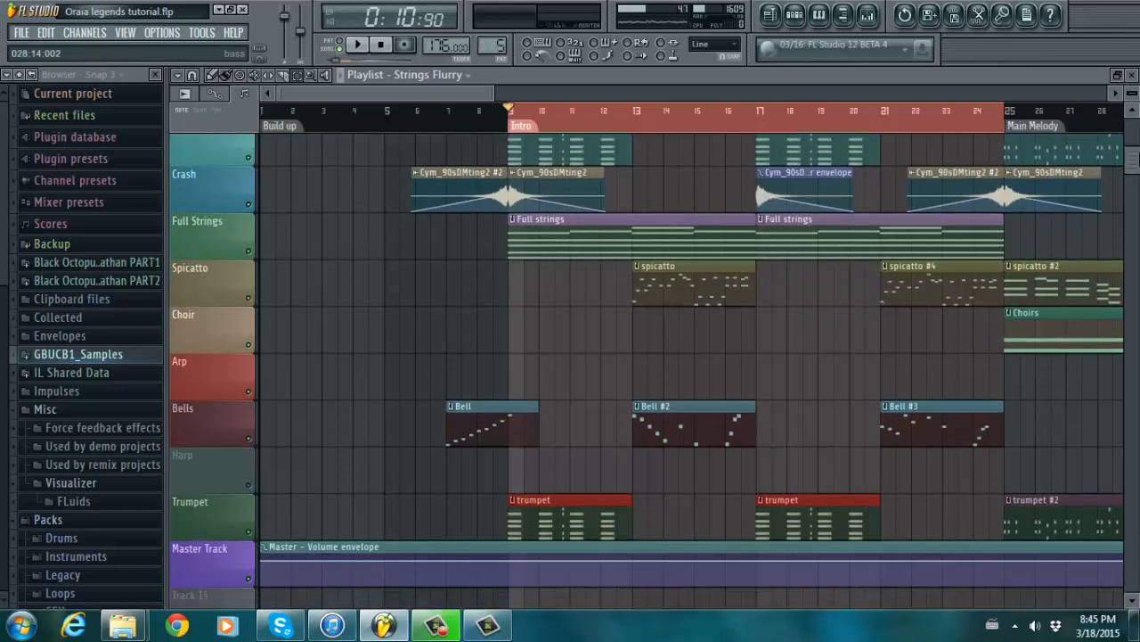
pyautogui.scroll(6, 1135, 147)
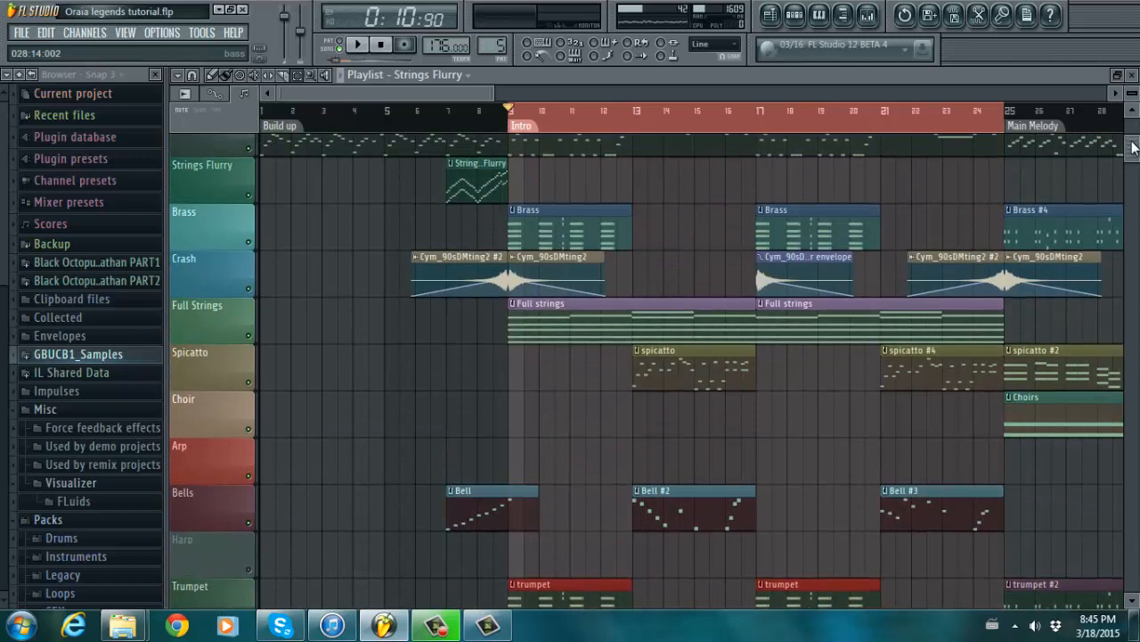
pyautogui.moveTo(639, 230); pyautogui.dragTo(558, 222)
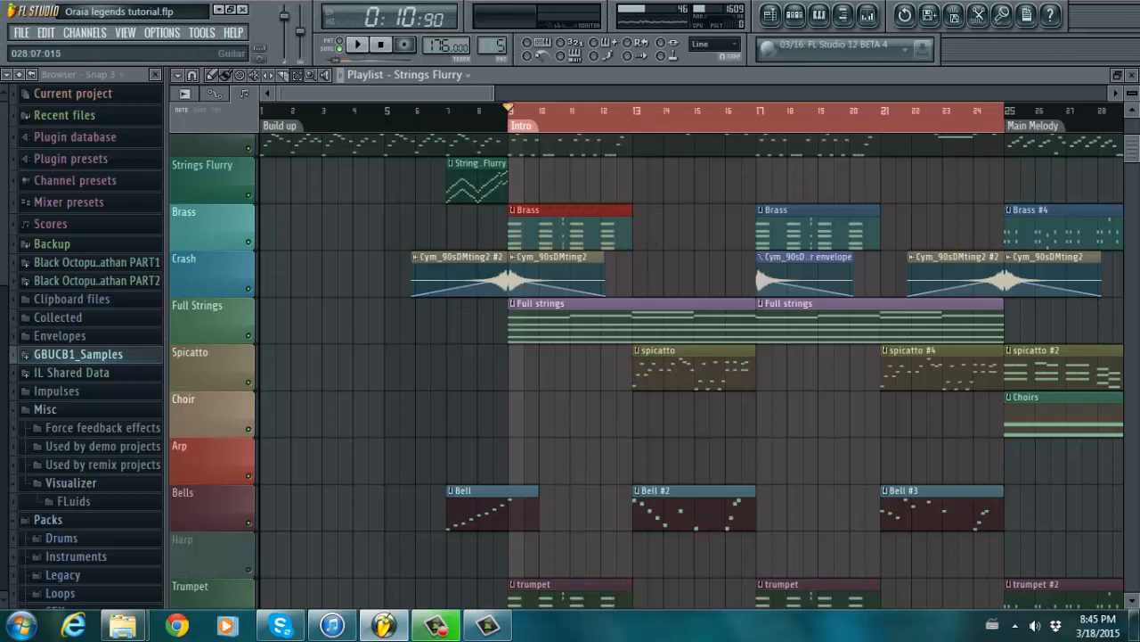
pyautogui.moveTo(1133, 151); pyautogui.dragTo(1133, 165)
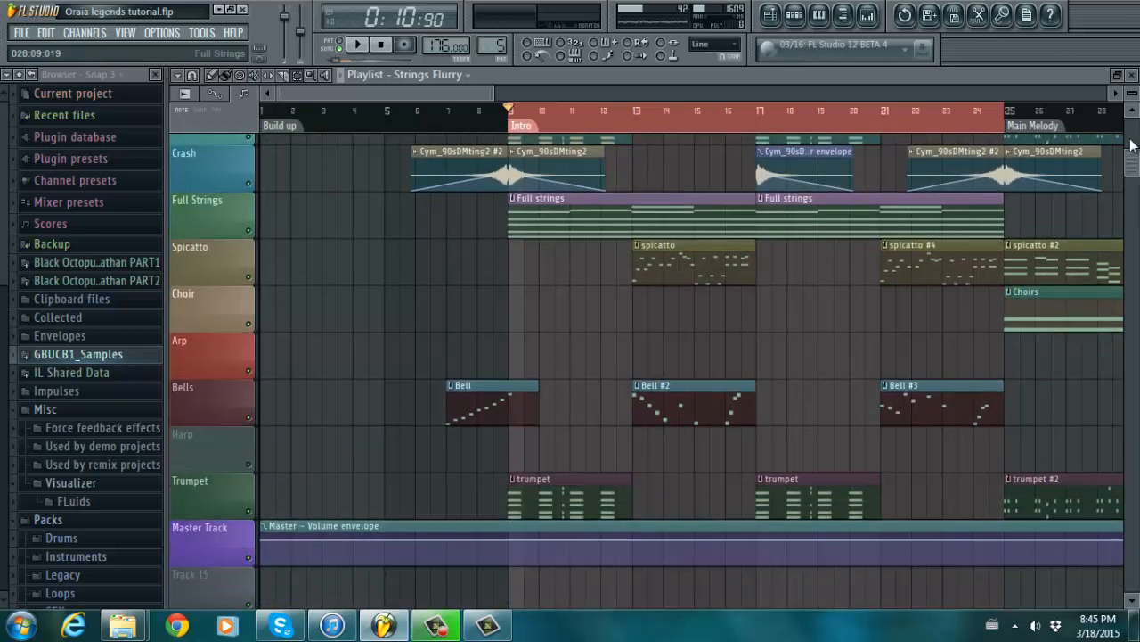
pyautogui.scroll(2, 559, 165)
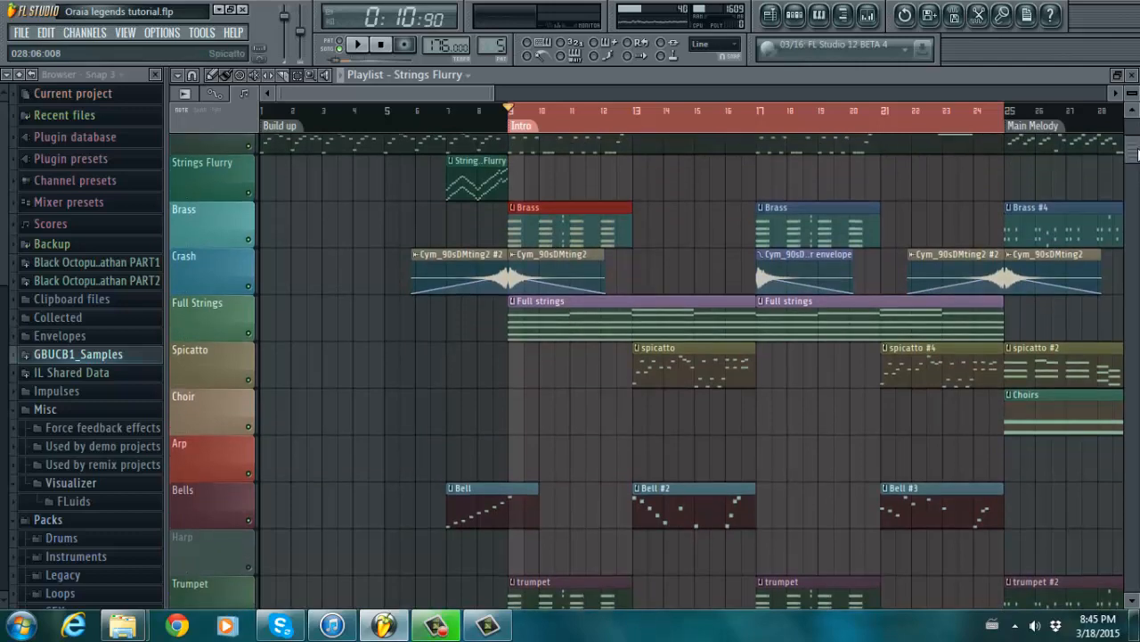
pyautogui.scroll(-4, 655, 371)
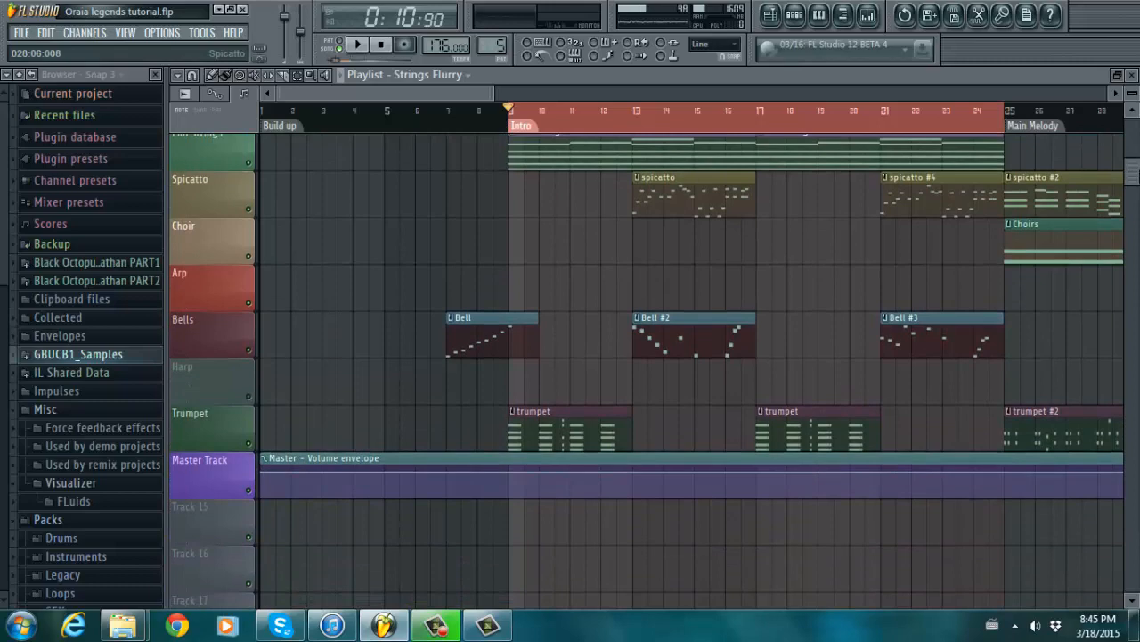
pyautogui.moveTo(1133, 164); pyautogui.dragTo(1127, 96)
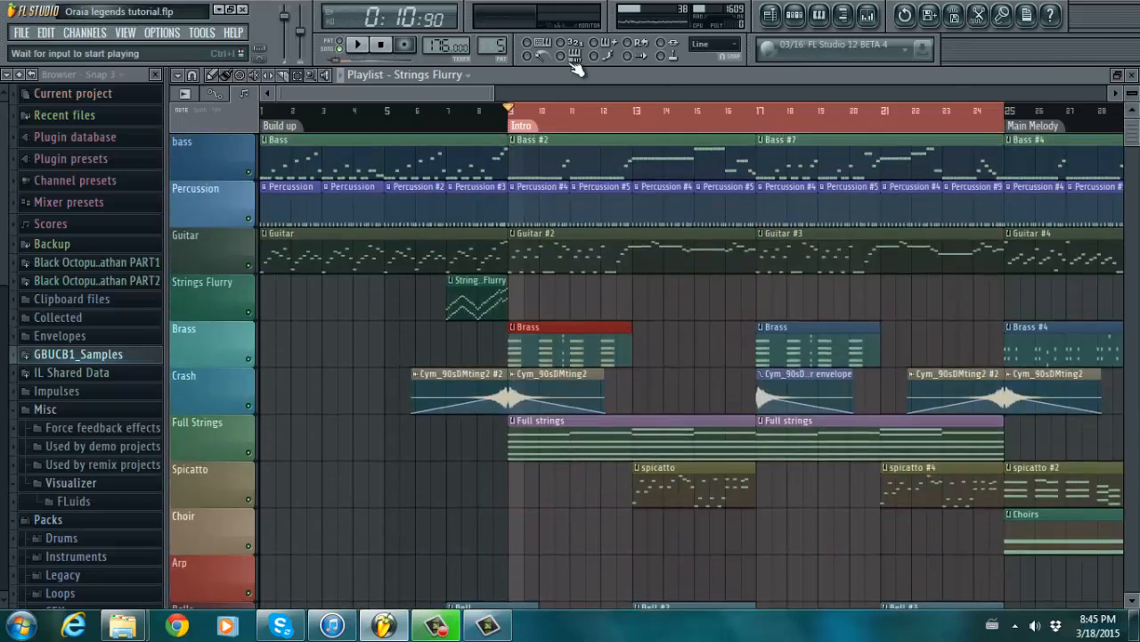
# - Play the Intro from bar 9, following the tracks, then stop with the position back at bar 9
pyautogui.press('space')
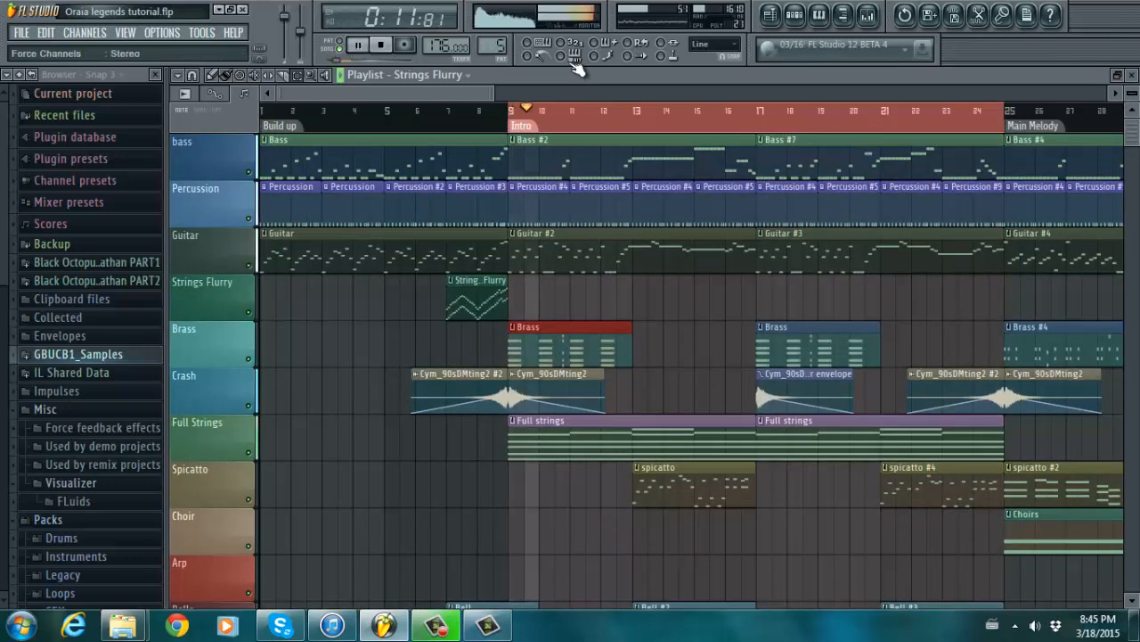
pyautogui.scroll(-1, 692, 356)
pyautogui.scroll(-3, 691, 356)
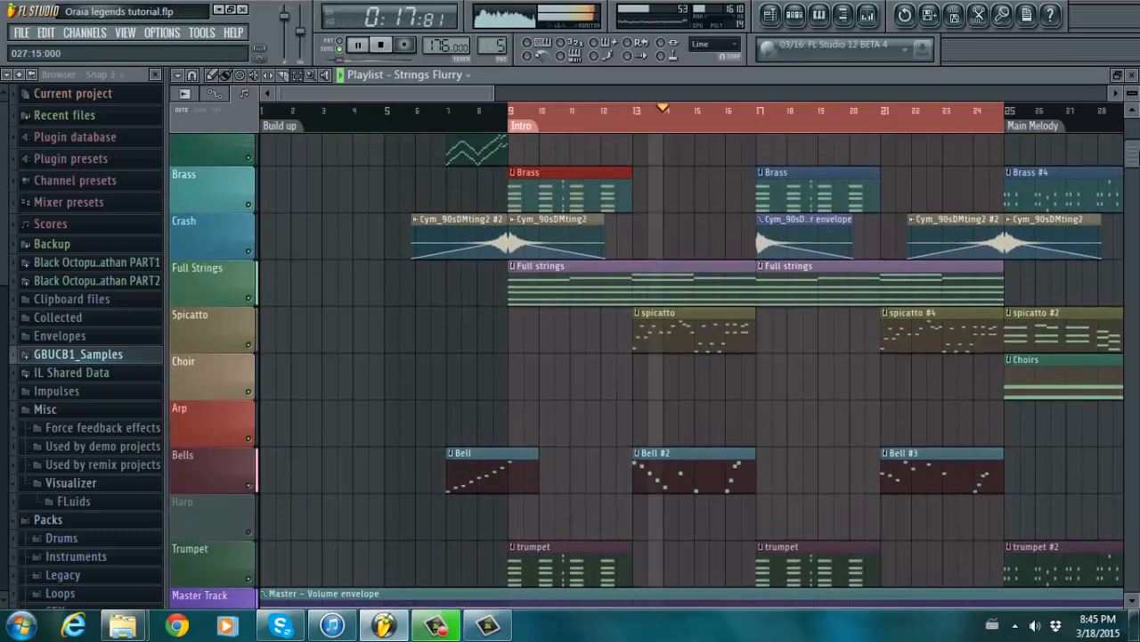
pyautogui.scroll(4, 1131, 84)
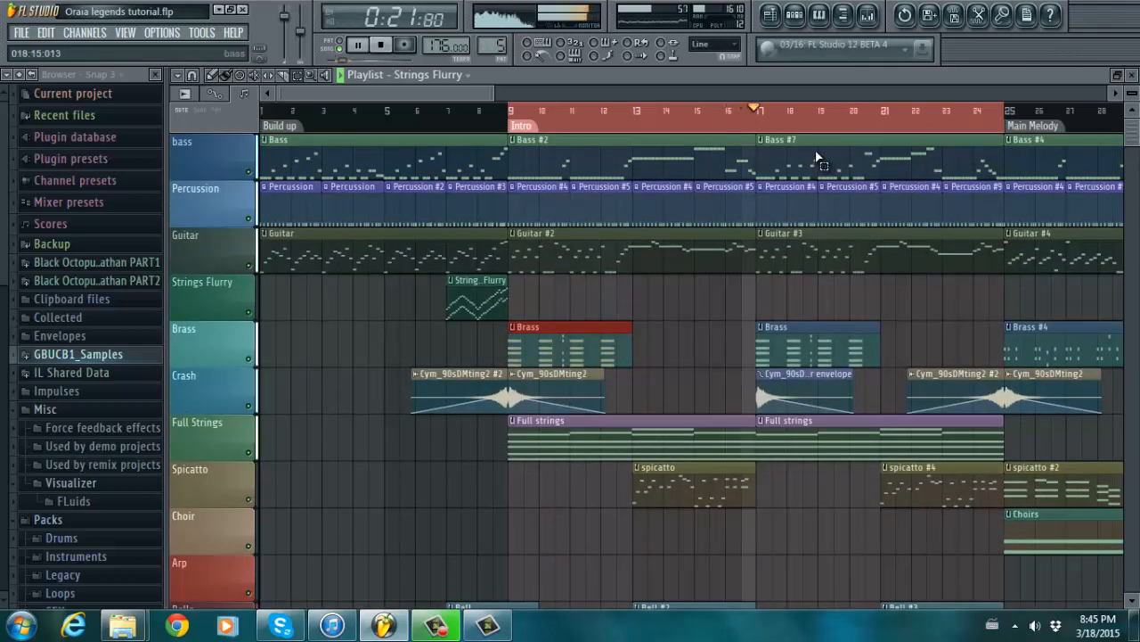
pyautogui.moveTo(460, 94); pyautogui.dragTo(517, 88)
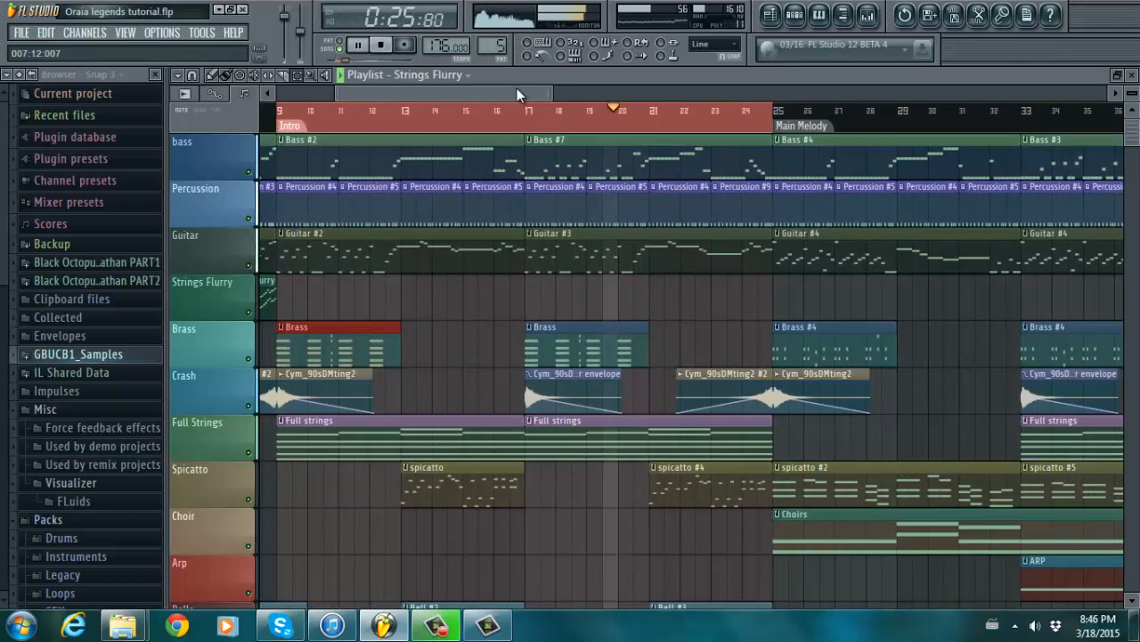
pyautogui.moveTo(1134, 116); pyautogui.dragTo(1136, 115)
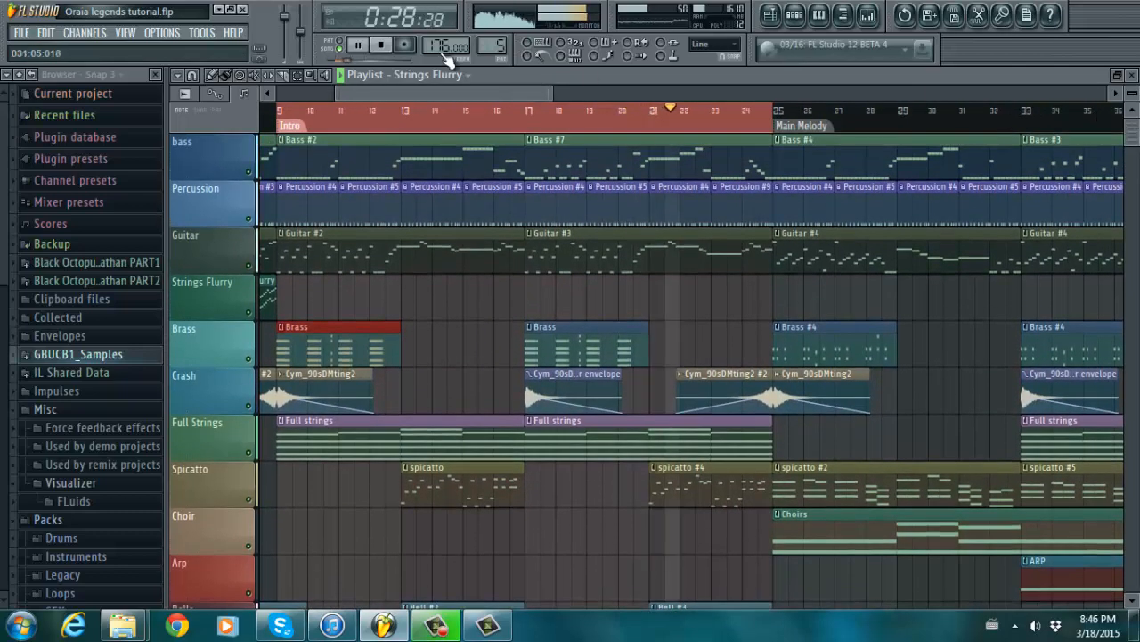
pyautogui.click(381, 45)
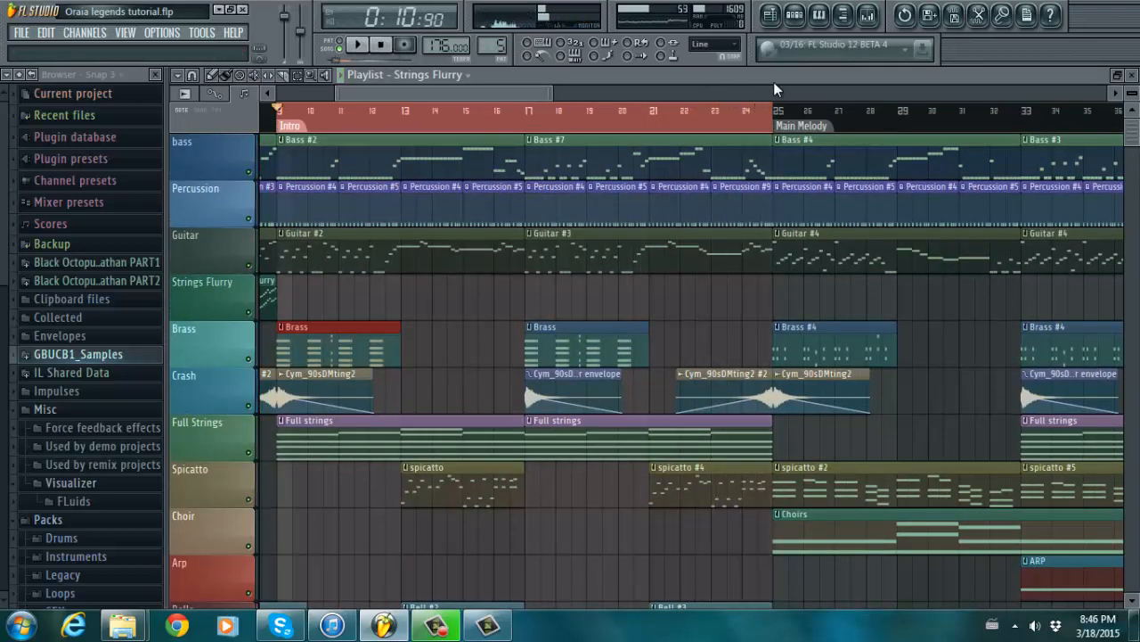
# - Zoom the Playlist out to bars 1–49 and scroll through the bass, percussion, guitar, brass and string tracks
pyautogui.moveTo(1136, 123)
pyautogui.mouseDown()
pyautogui.moveTo(1133, 142)
pyautogui.moveTo(1132, 123)
pyautogui.mouseUp()
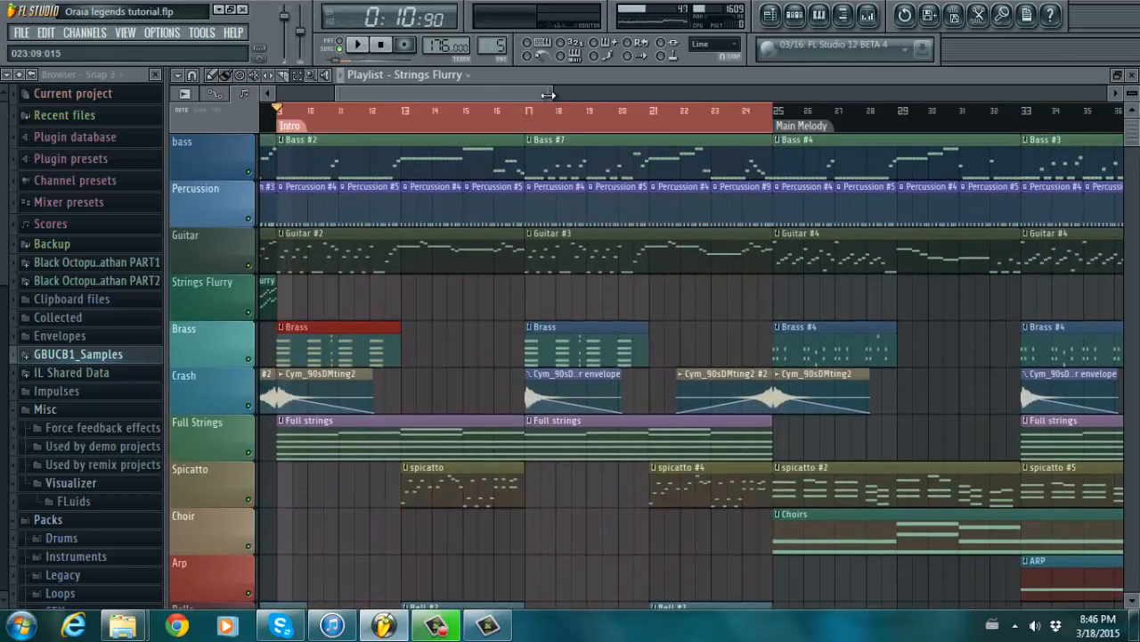
pyautogui.moveTo(547, 95); pyautogui.dragTo(462, 84)
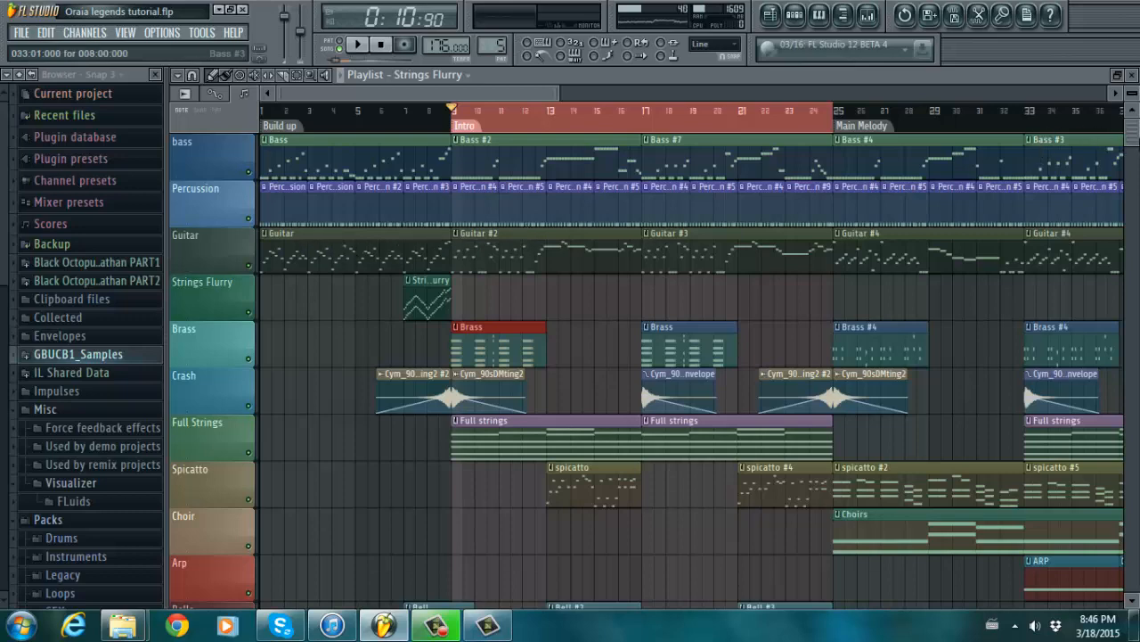
pyautogui.scroll(-4, 646, 366)
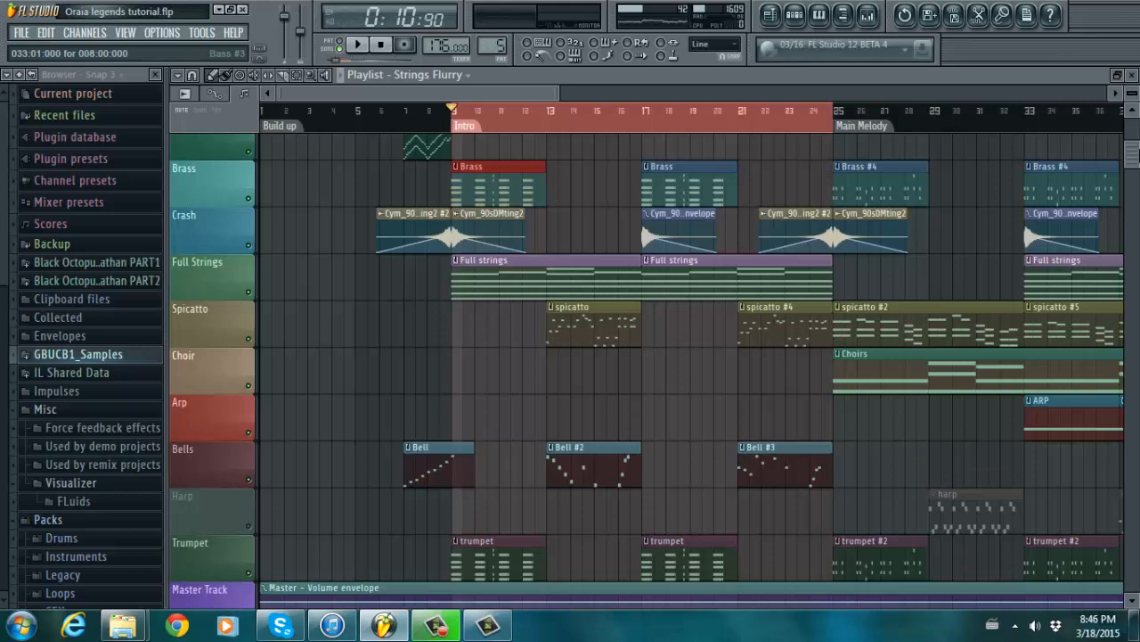
pyautogui.moveTo(1133, 155)
pyautogui.mouseDown()
pyautogui.moveTo(1133, 164)
pyautogui.moveTo(1133, 136)
pyautogui.mouseUp()
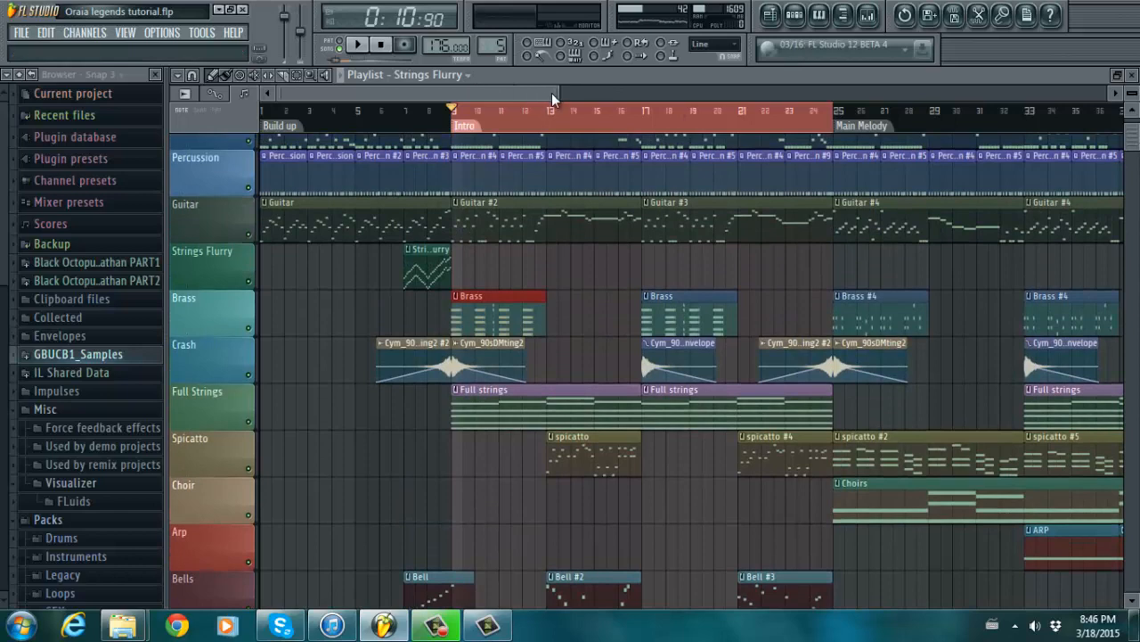
pyautogui.moveTo(559, 92); pyautogui.dragTo(670, 78)
pyautogui.moveTo(1132, 133)
pyautogui.mouseDown()
pyautogui.moveTo(1134, 183)
pyautogui.moveTo(1130, 112)
pyautogui.moveTo(1127, 123)
pyautogui.mouseUp()
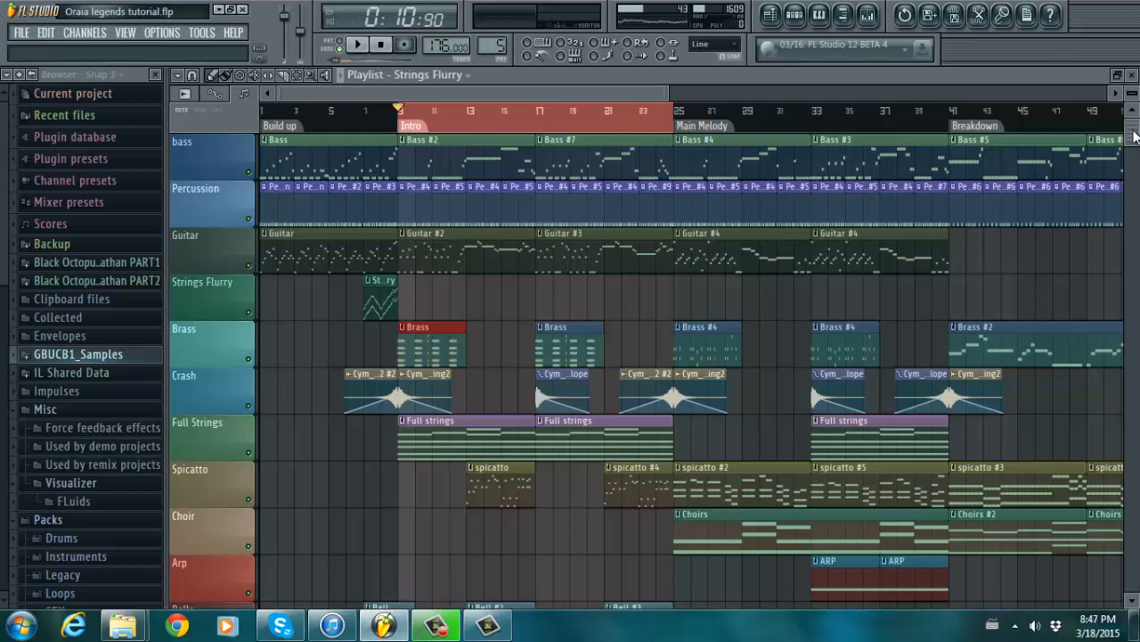
# - Zoom in on the Intro to review its instrument tracks, then scroll right to bars 25–49
pyautogui.moveTo(1134, 135); pyautogui.dragTo(1134, 149)
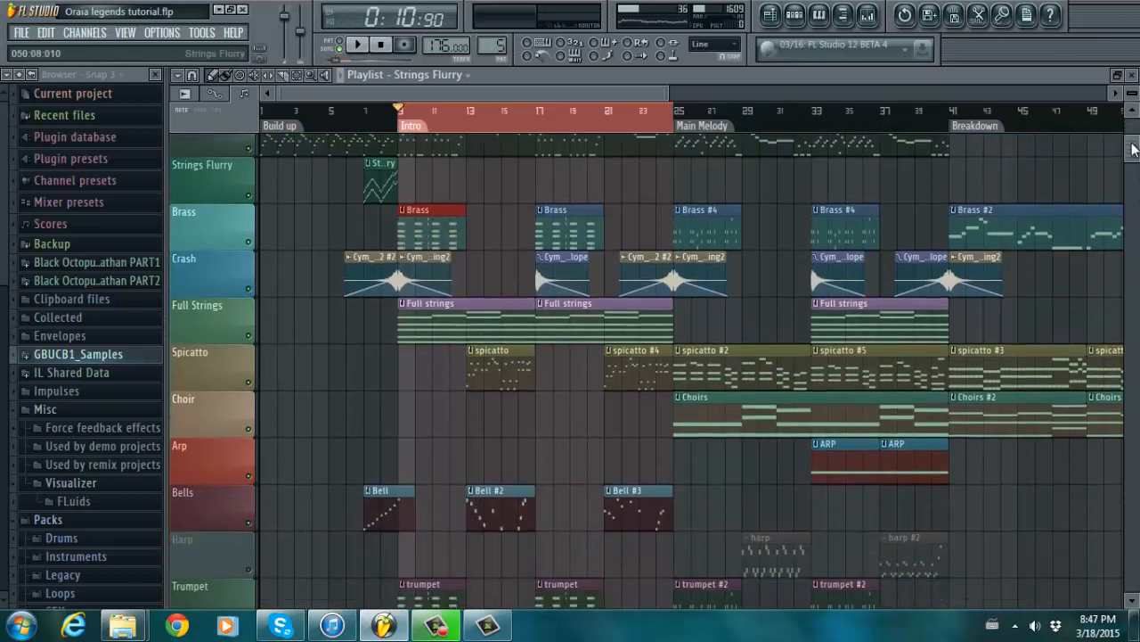
pyautogui.moveTo(670, 88); pyautogui.dragTo(457, 91)
pyautogui.moveTo(467, 89); pyautogui.dragTo(458, 89)
pyautogui.moveTo(1134, 135)
pyautogui.mouseDown()
pyautogui.moveTo(1133, 177)
pyautogui.moveTo(1135, 149)
pyautogui.mouseUp()
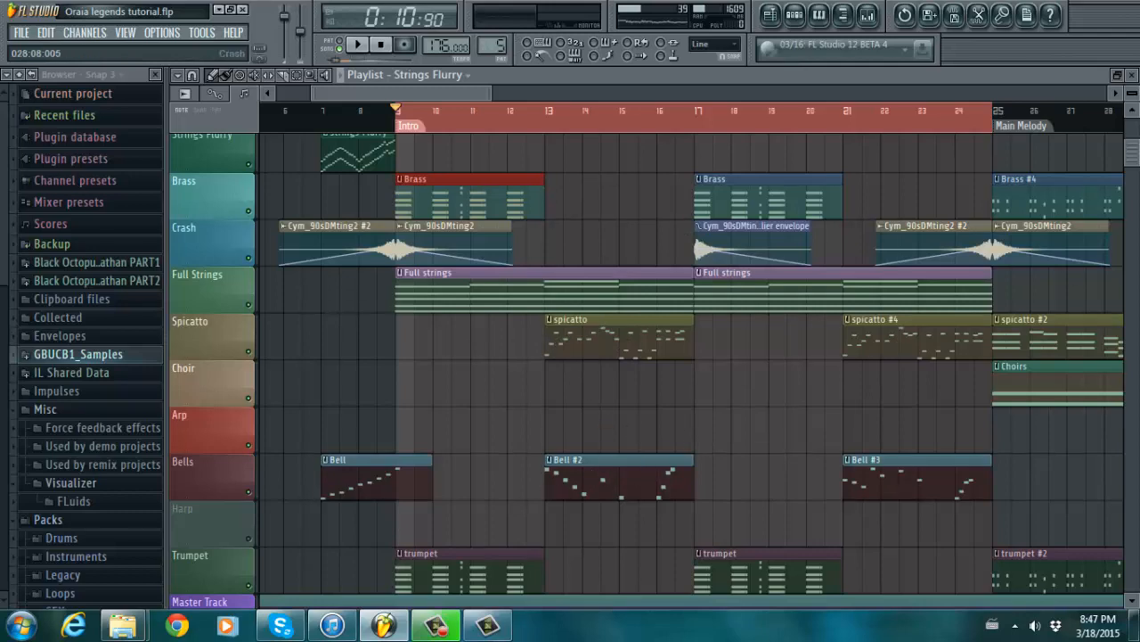
pyautogui.moveTo(1137, 150)
pyautogui.mouseDown()
pyautogui.moveTo(1137, 130)
pyautogui.moveTo(1137, 166)
pyautogui.moveTo(1135, 155)
pyautogui.mouseUp()
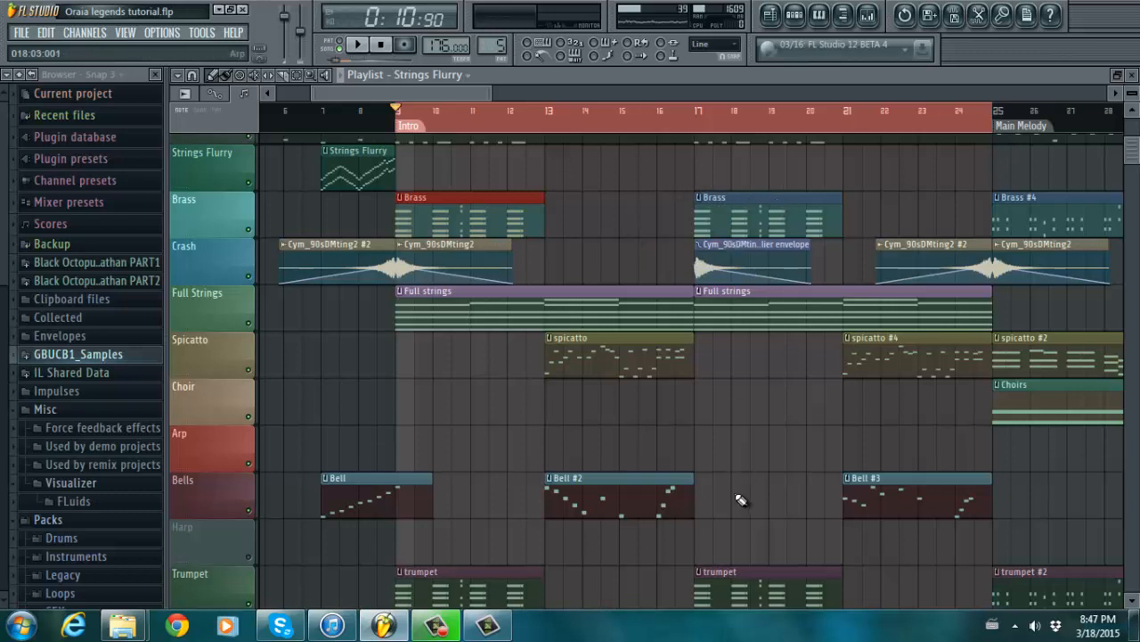
pyautogui.scroll(-2, 1137, 156)
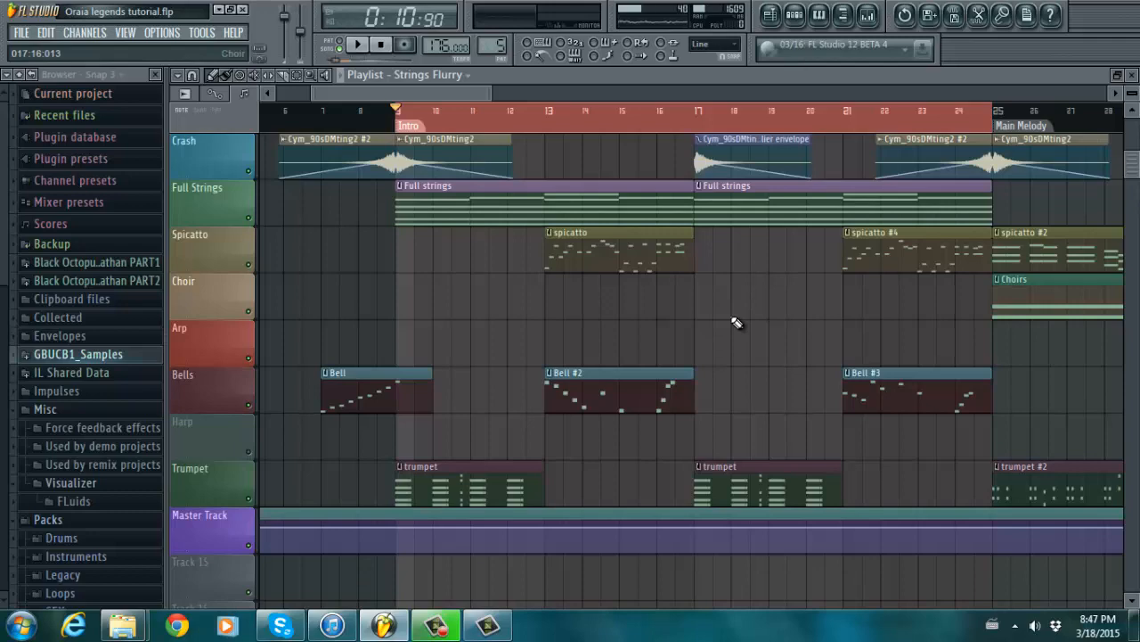
pyautogui.scroll(5, 1138, 176)
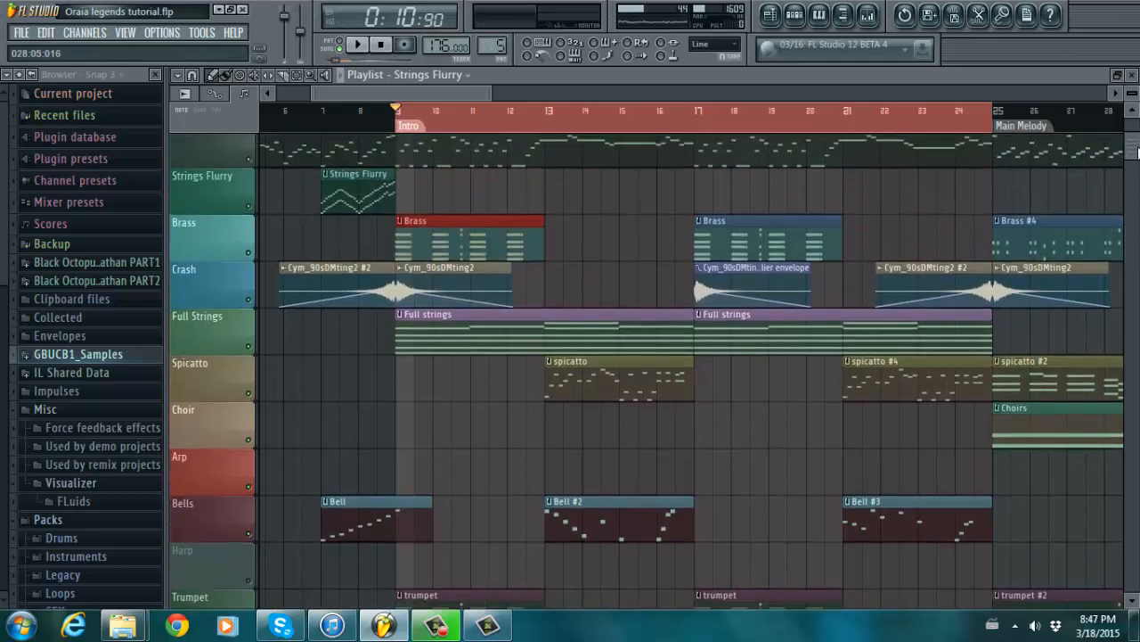
pyautogui.moveTo(475, 93); pyautogui.dragTo(550, 93)
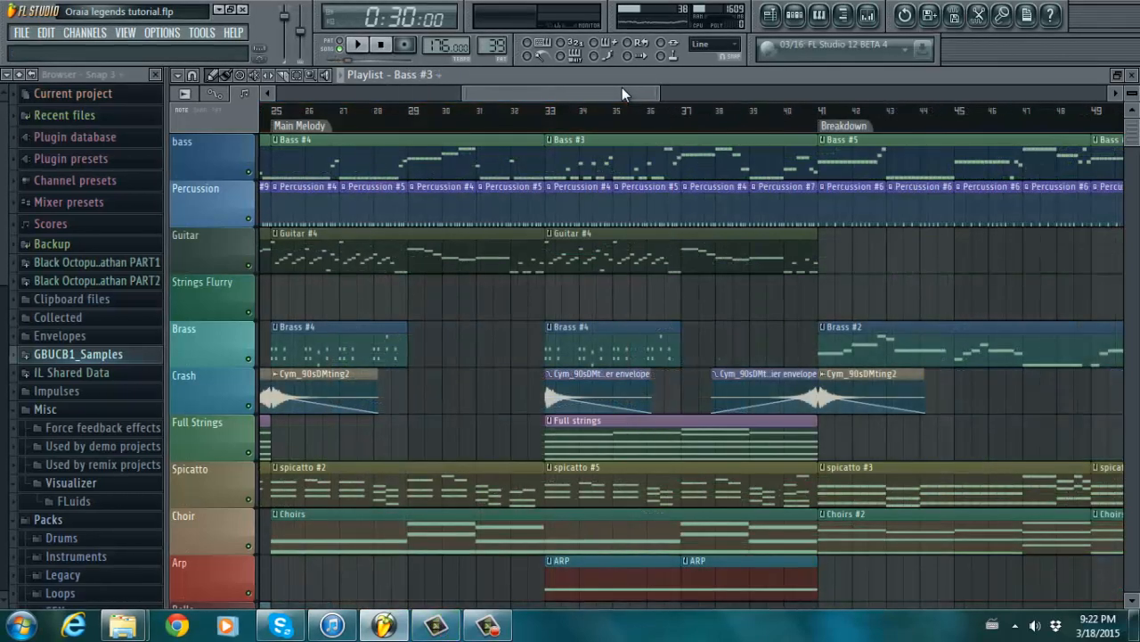
# - Look across bars 8–43 of the Playlist, then scroll back left to bar 1
pyautogui.moveTo(622, 87); pyautogui.dragTo(544, 86)
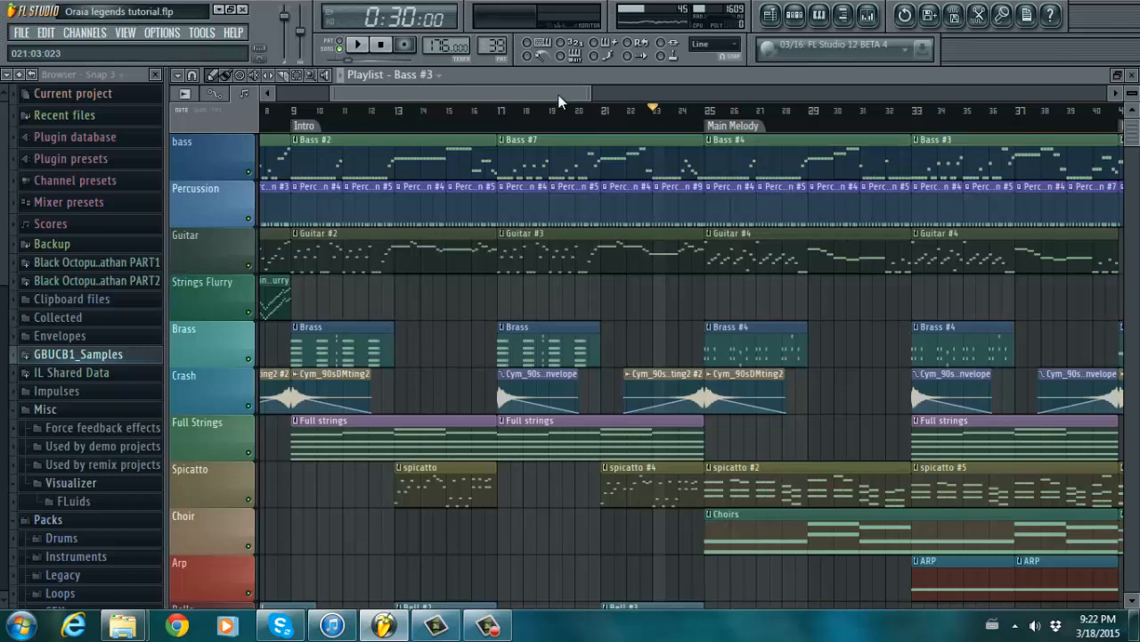
pyautogui.moveTo(517, 89); pyautogui.dragTo(537, 89)
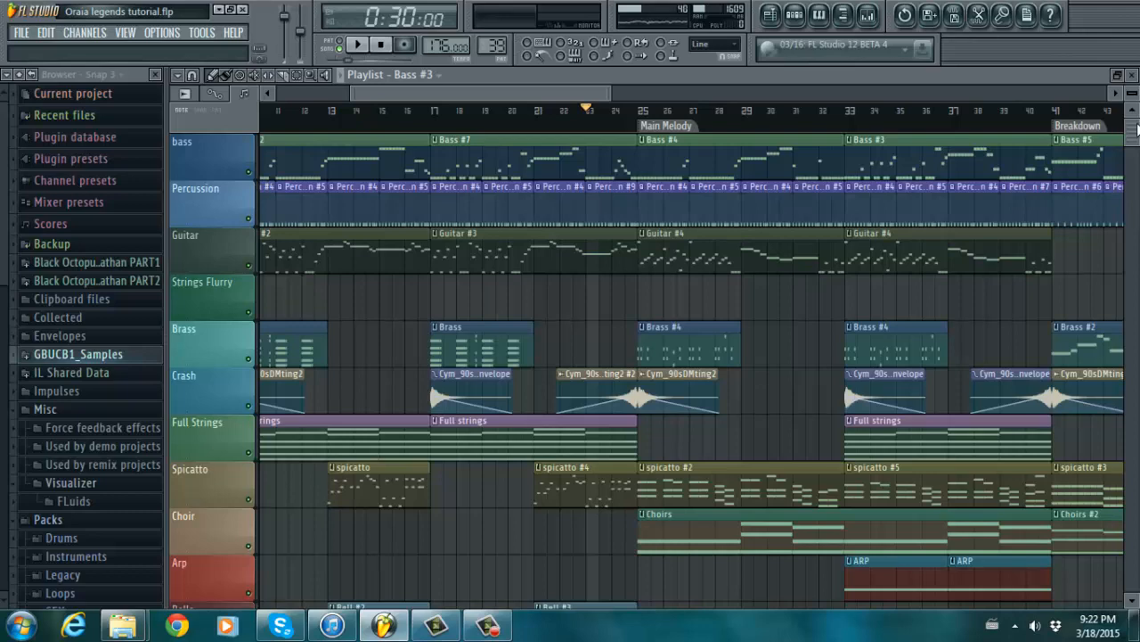
pyautogui.moveTo(1136, 131); pyautogui.dragTo(1135, 125)
pyautogui.hscroll(-5, 432, 98)
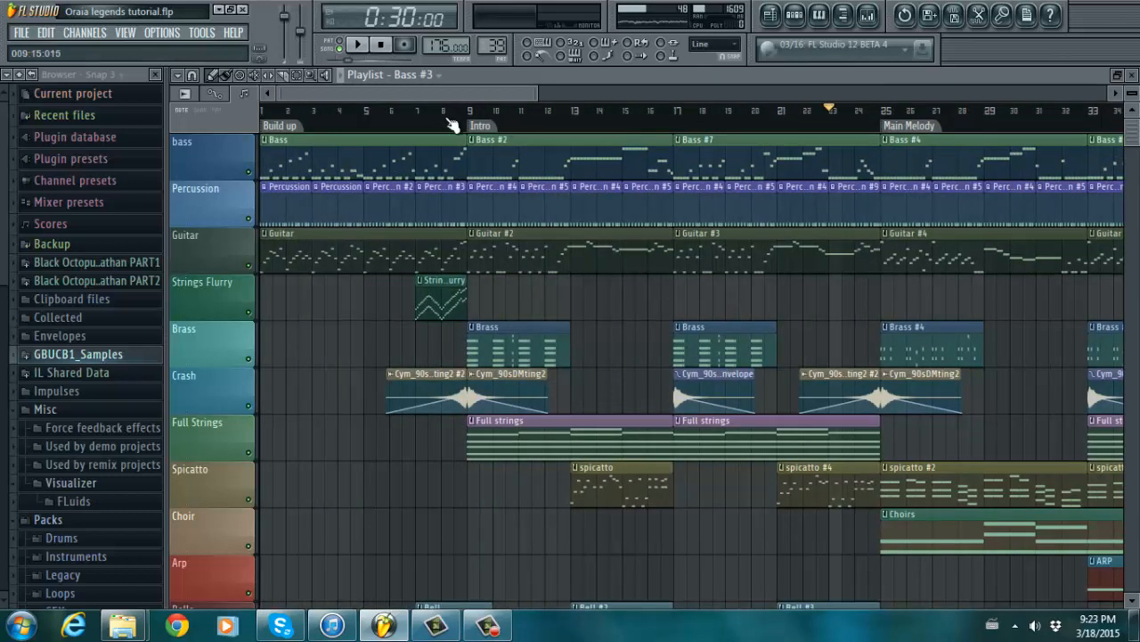
# - Scroll right and down to inspect the Bells, Harp and Trumpet tracks, then return to bar 9
pyautogui.moveTo(500, 91); pyautogui.dragTo(652, 81)
pyautogui.moveTo(1135, 130); pyautogui.dragTo(1137, 156)
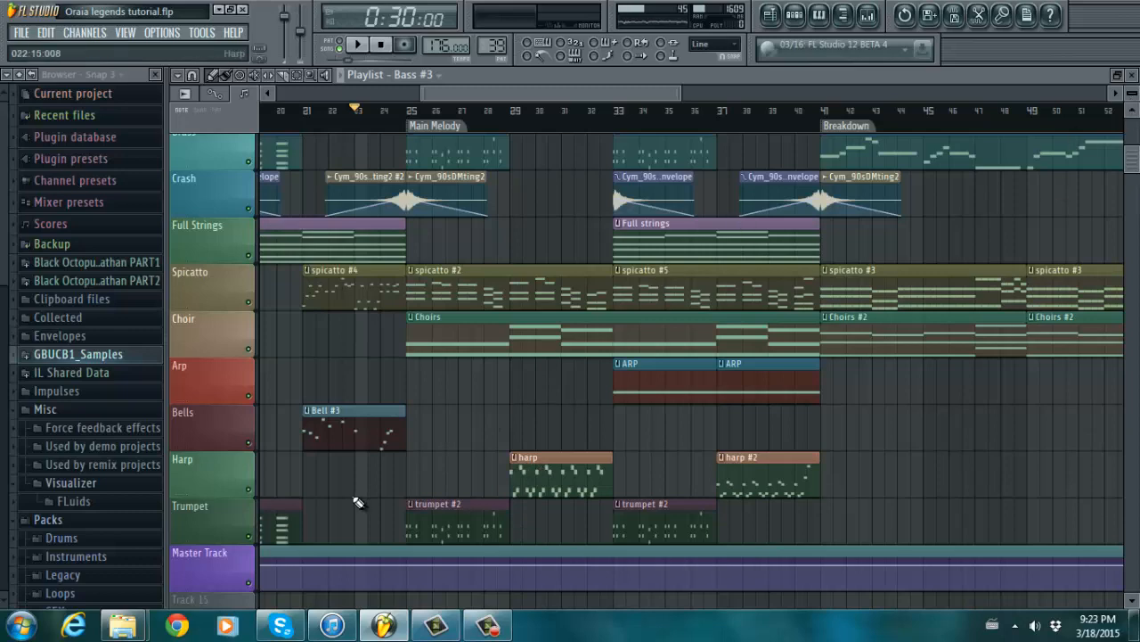
pyautogui.moveTo(1137, 150); pyautogui.dragTo(1136, 129)
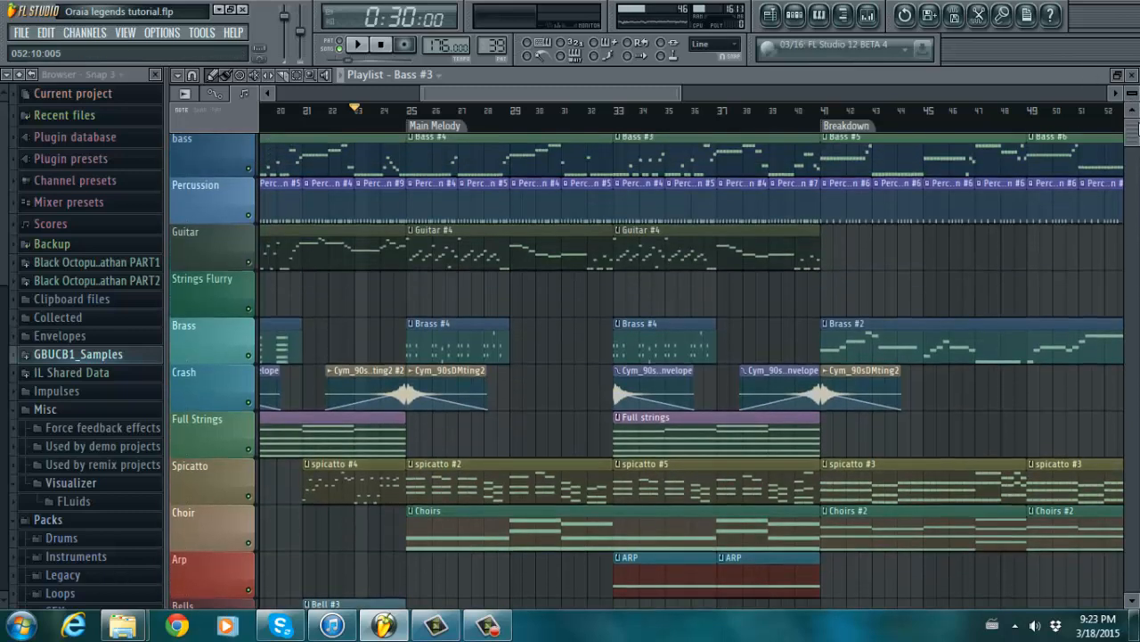
pyautogui.moveTo(680, 96); pyautogui.dragTo(629, 95)
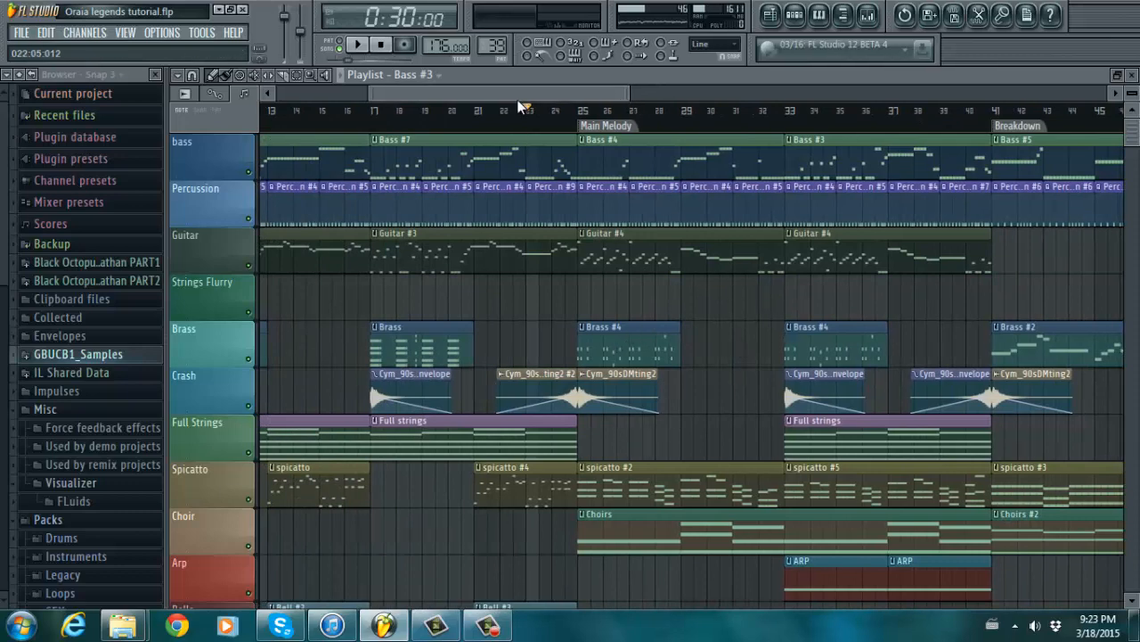
pyautogui.moveTo(523, 96); pyautogui.dragTo(490, 96)
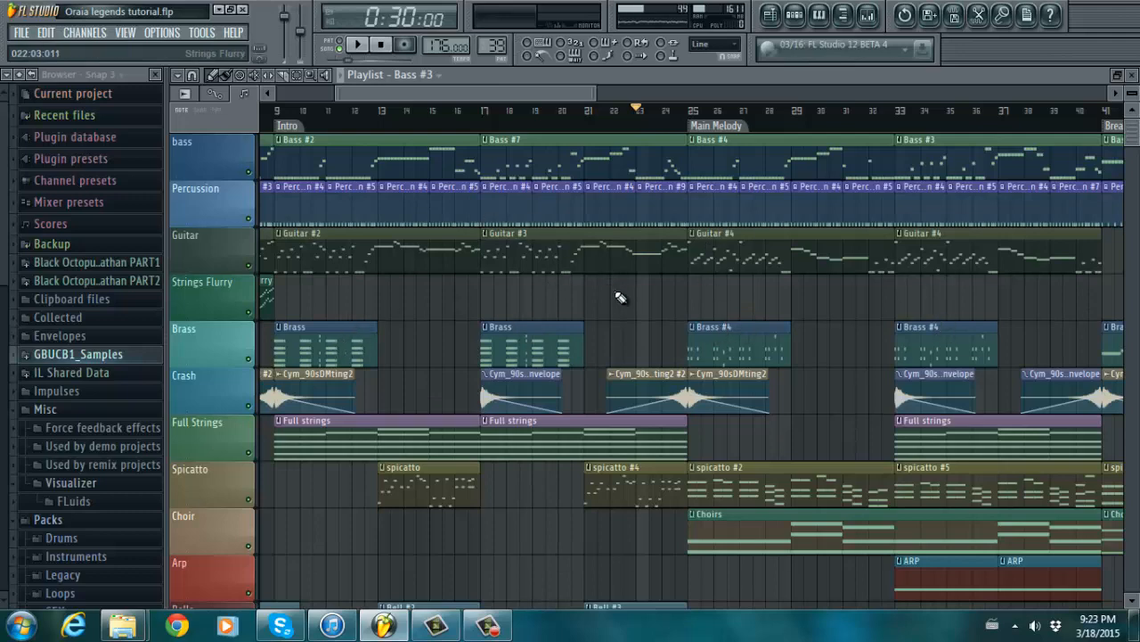
pyautogui.scroll(-6, 828, 338)
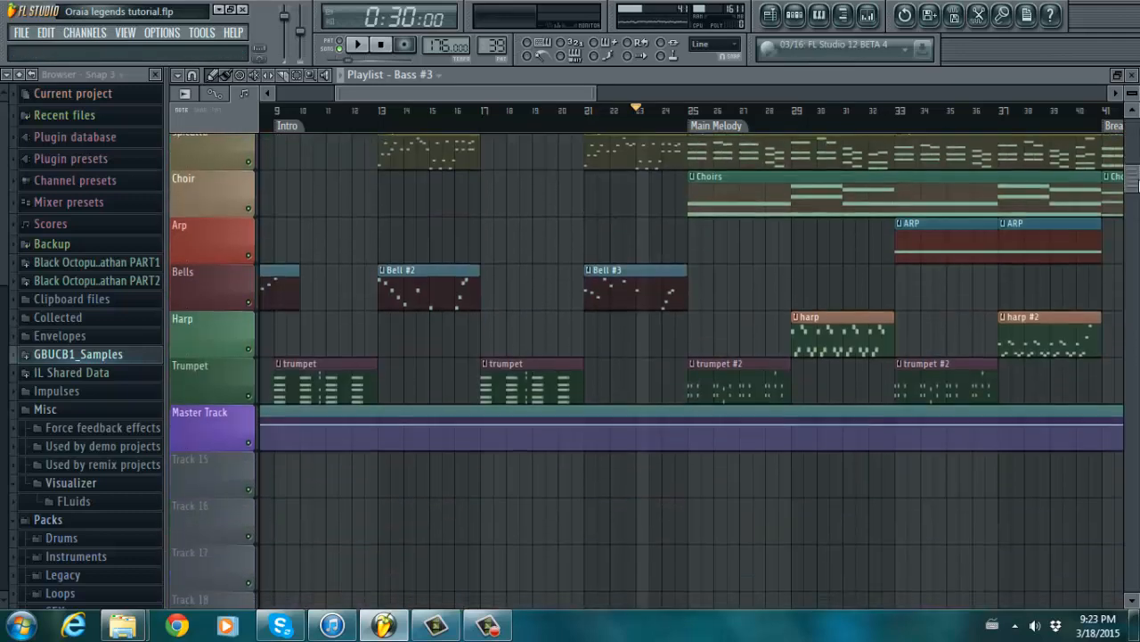
pyautogui.scroll(3, 796, 321)
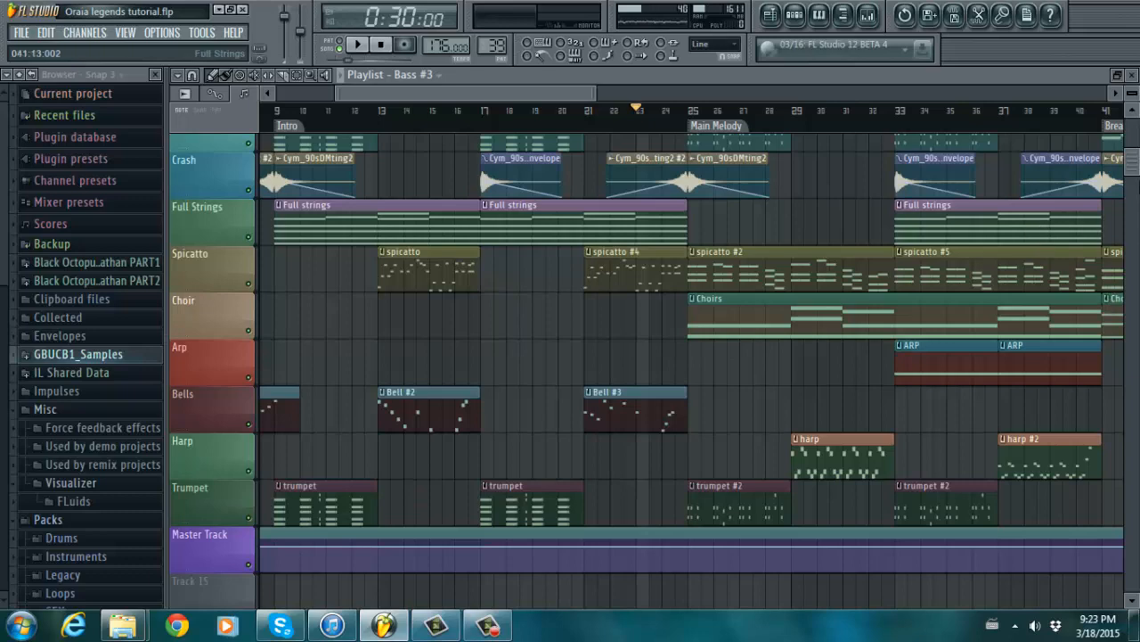
# - Zoom the Playlist in on bars 22–48 across the top tracks
pyautogui.moveTo(1136, 180); pyautogui.dragTo(1105, 92)
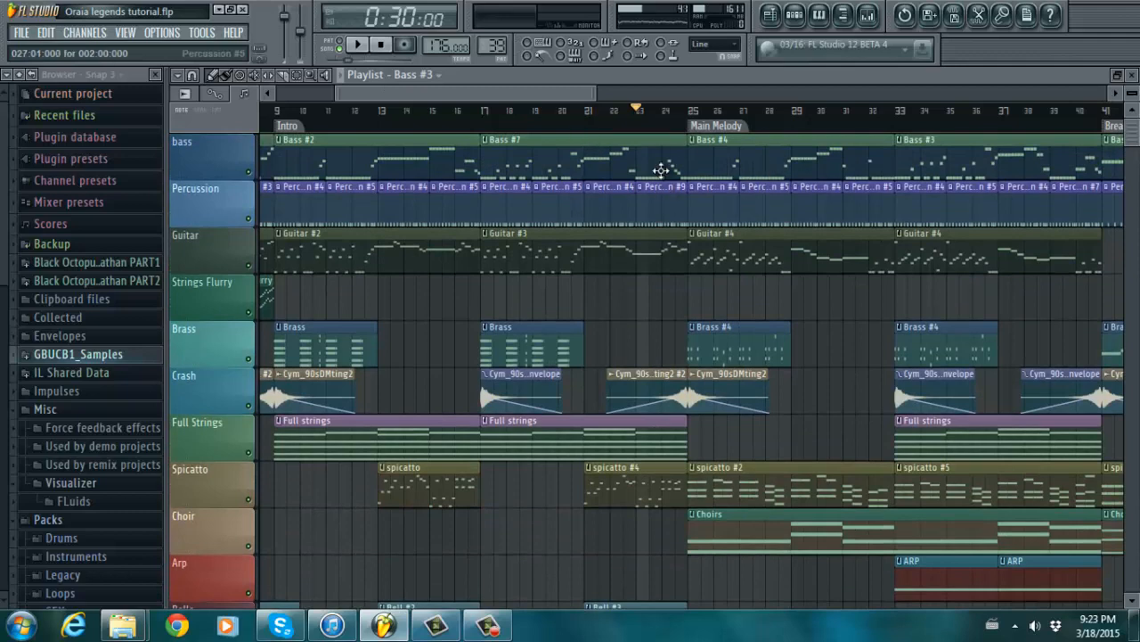
pyautogui.moveTo(555, 95); pyautogui.dragTo(615, 94)
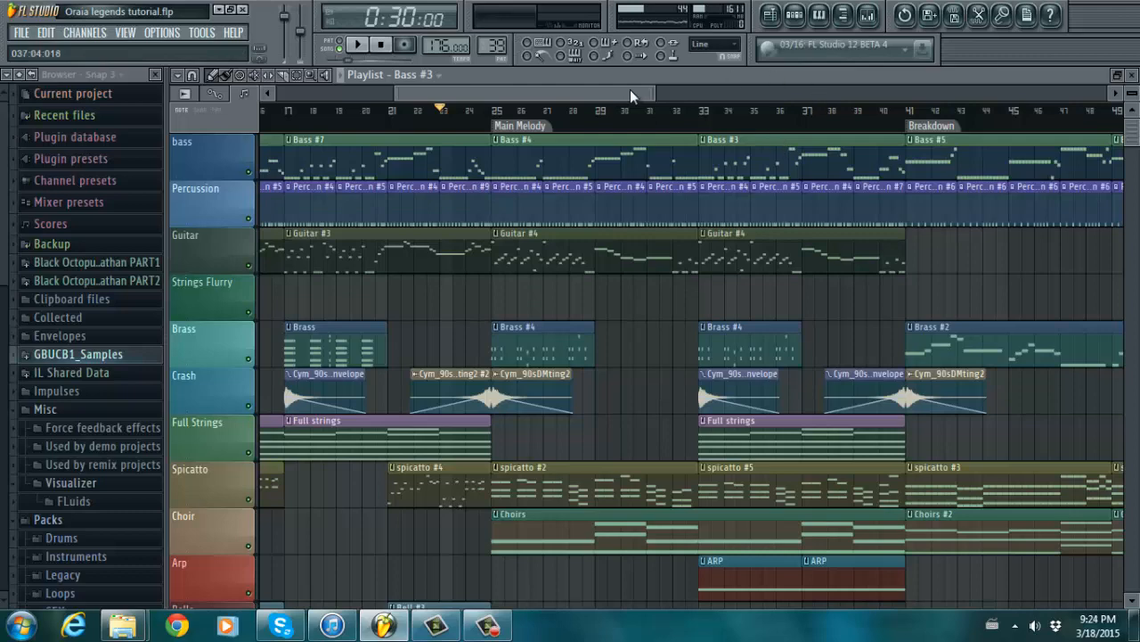
pyautogui.moveTo(652, 92); pyautogui.dragTo(515, 88)
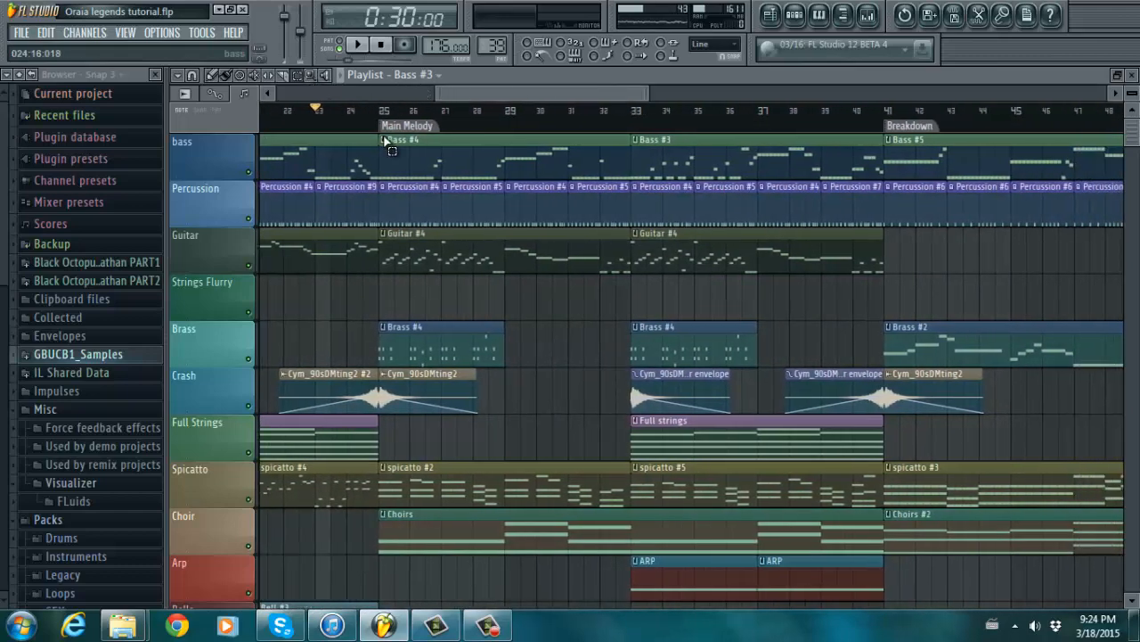
# - Select the Main Melody time range from bar 25 and start playback
pyautogui.moveTo(390, 127); pyautogui.dragTo(882, 126)
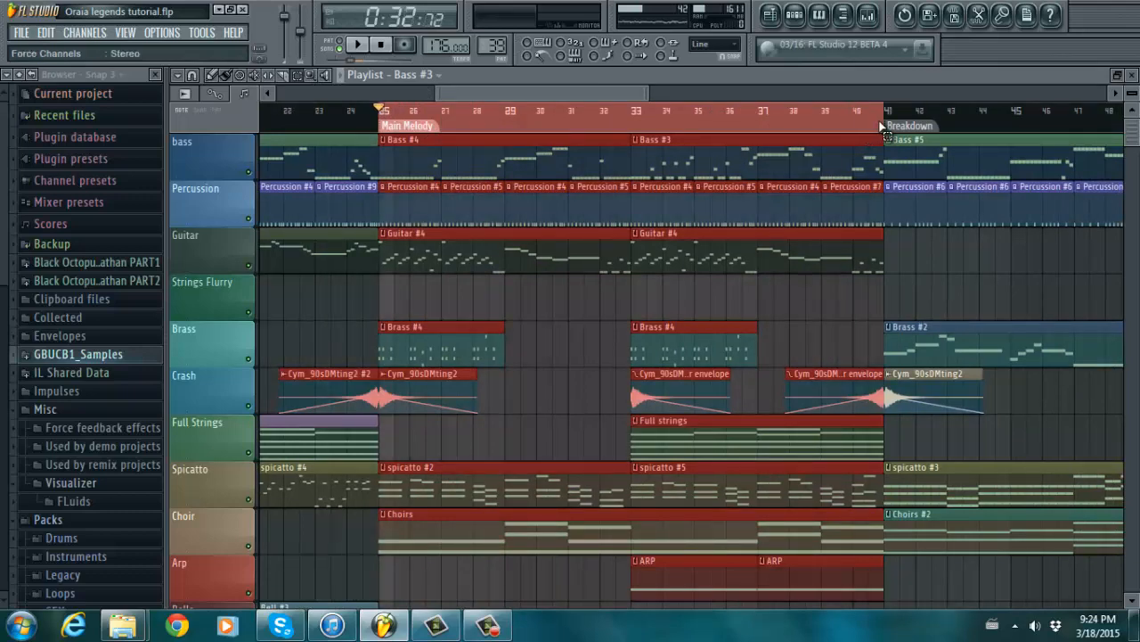
pyautogui.moveTo(1132, 124); pyautogui.dragTo(1136, 105)
pyautogui.moveTo(564, 92); pyautogui.dragTo(616, 92)
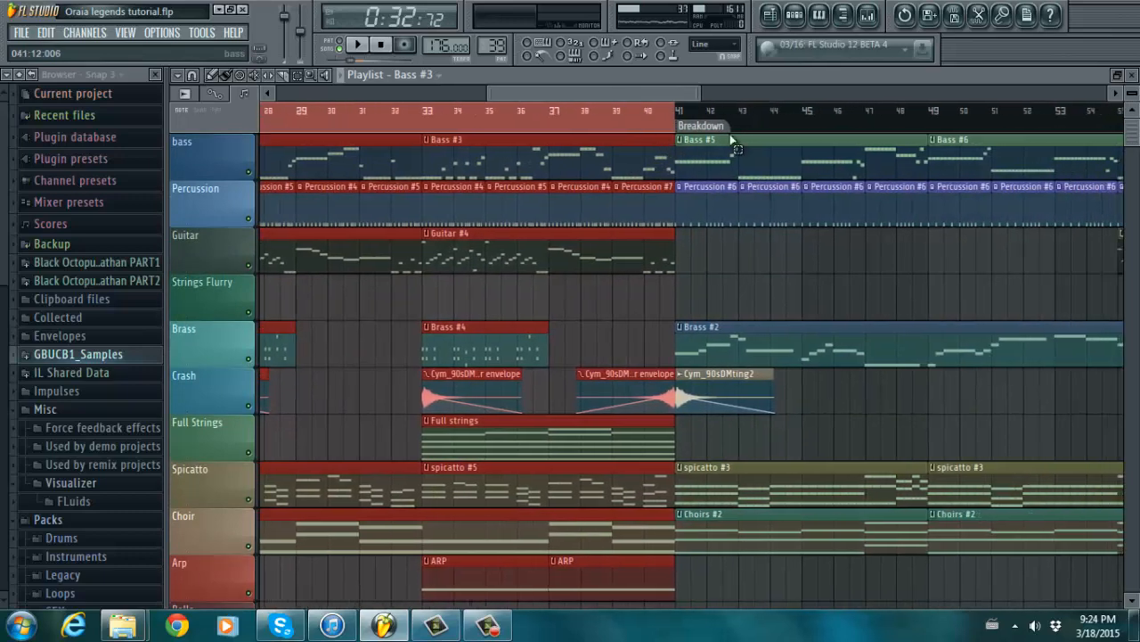
pyautogui.moveTo(693, 94); pyautogui.dragTo(775, 93)
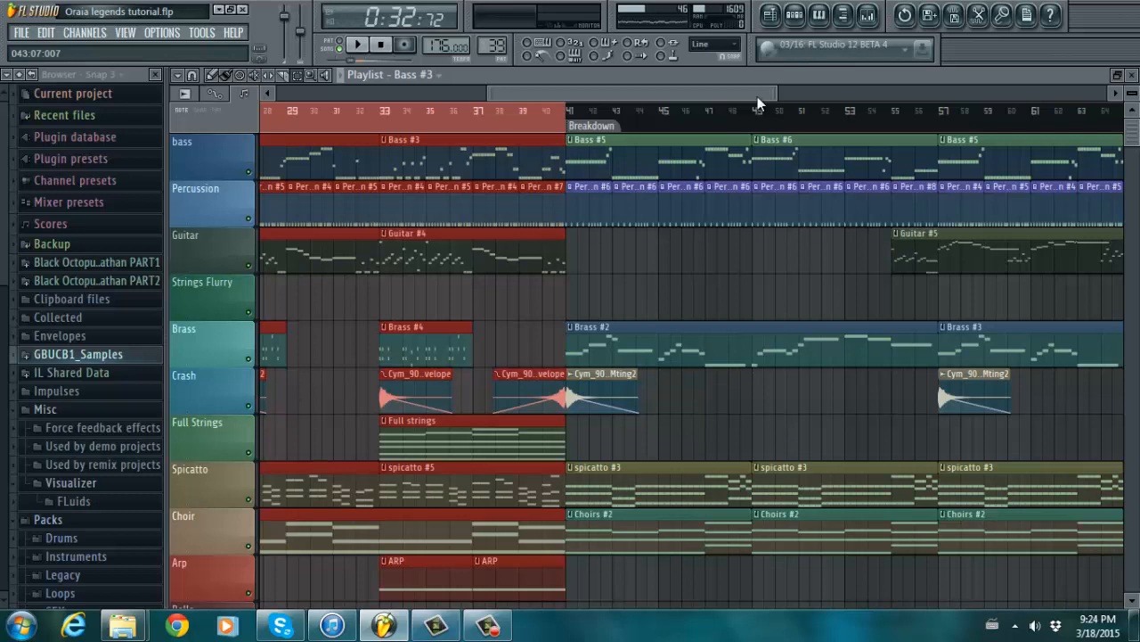
pyautogui.moveTo(757, 97); pyautogui.dragTo(686, 88)
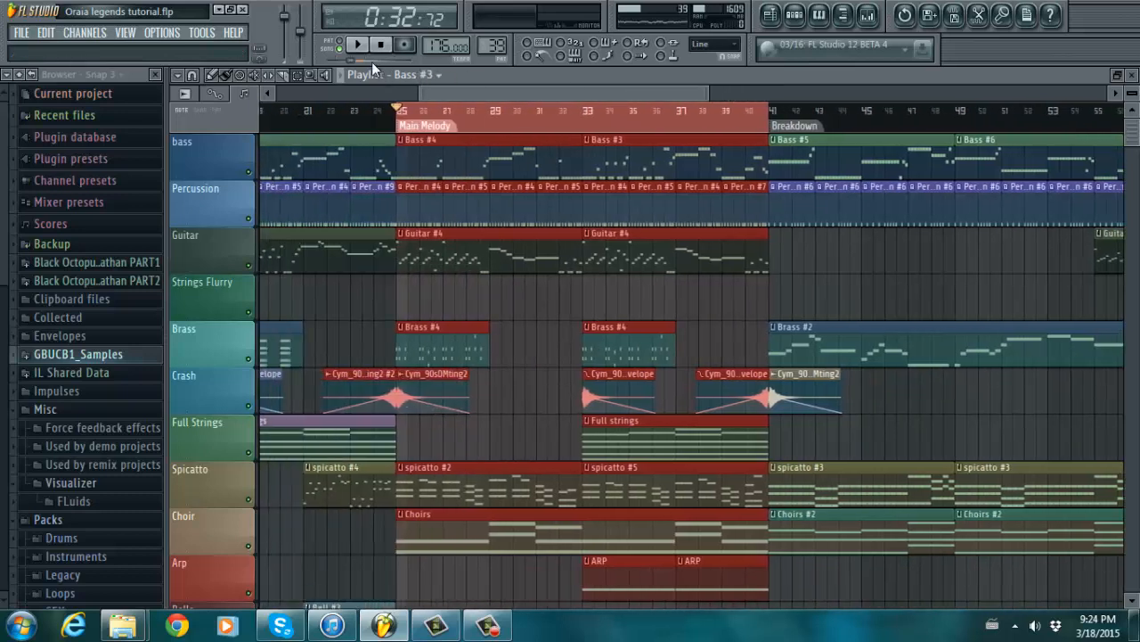
pyautogui.click(358, 46)
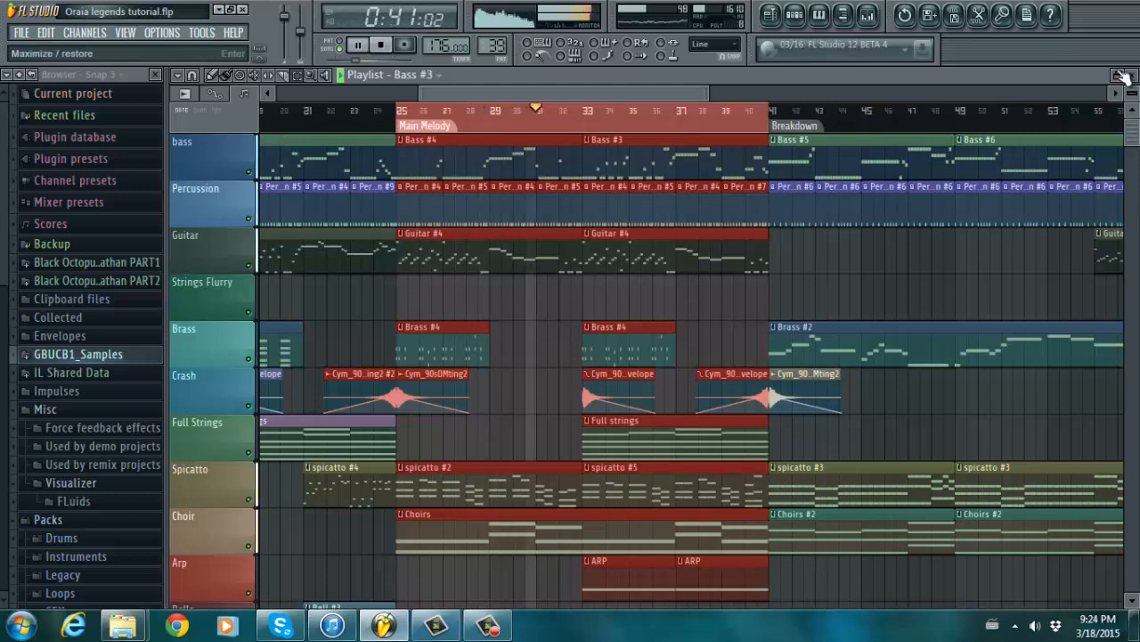
# - Open the harp #2 clip's notes in the Piano roll, then stop playback
pyautogui.scroll(-2, 1136, 156)
pyautogui.scroll(-2, 1136, 156)
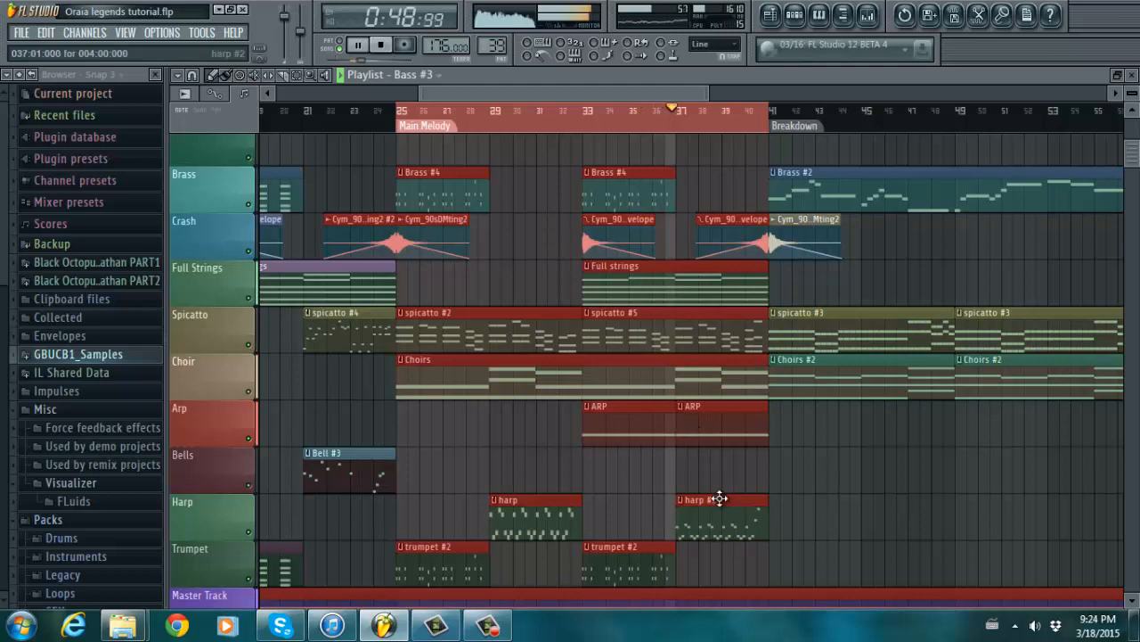
pyautogui.doubleClick(712, 503)
pyautogui.moveTo(475, 86); pyautogui.dragTo(564, 93)
pyautogui.click(385, 49)
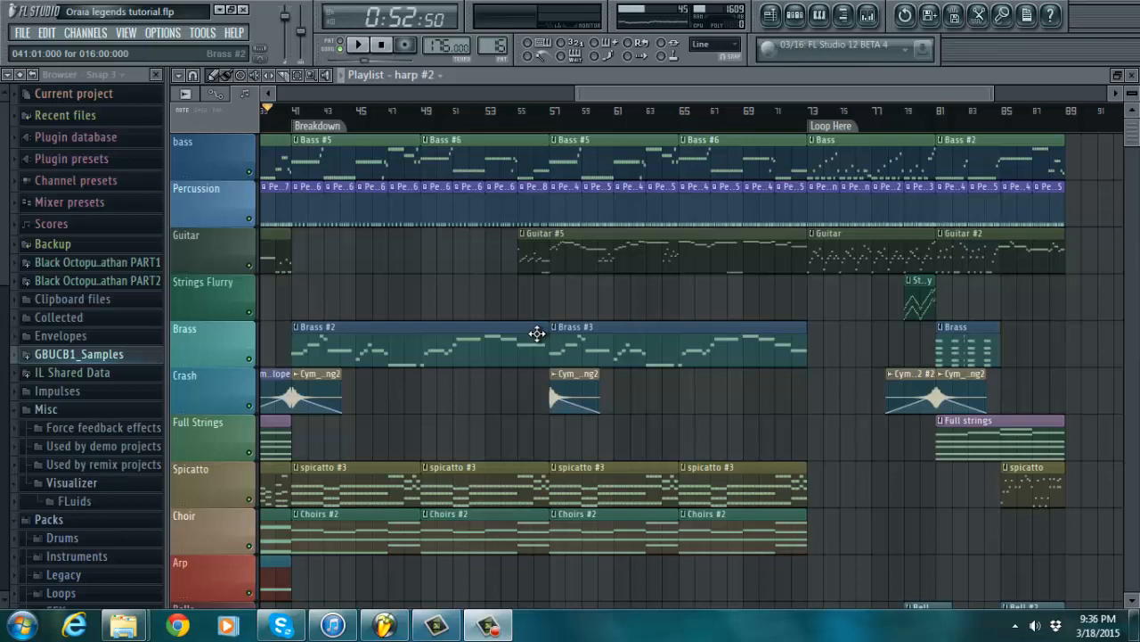
# - Zoom the Playlist in on bars 41–85 around the Breakdown and Loop Here sections
pyautogui.moveTo(995, 93); pyautogui.dragTo(943, 88)
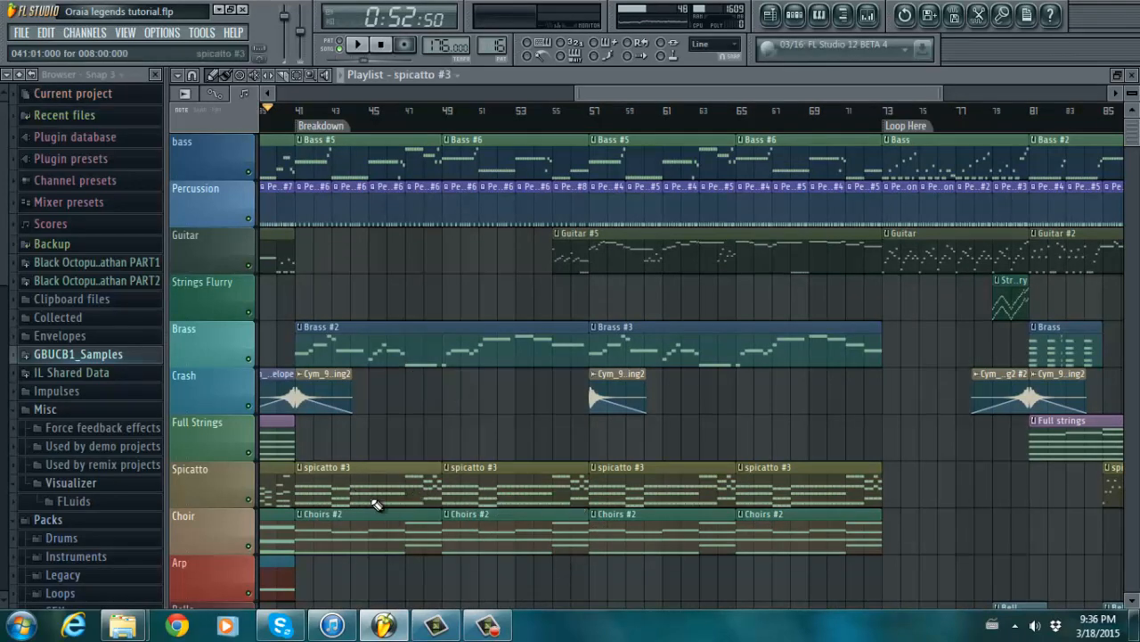
pyautogui.doubleClick(374, 500)
pyautogui.moveTo(734, 94); pyautogui.dragTo(393, 94)
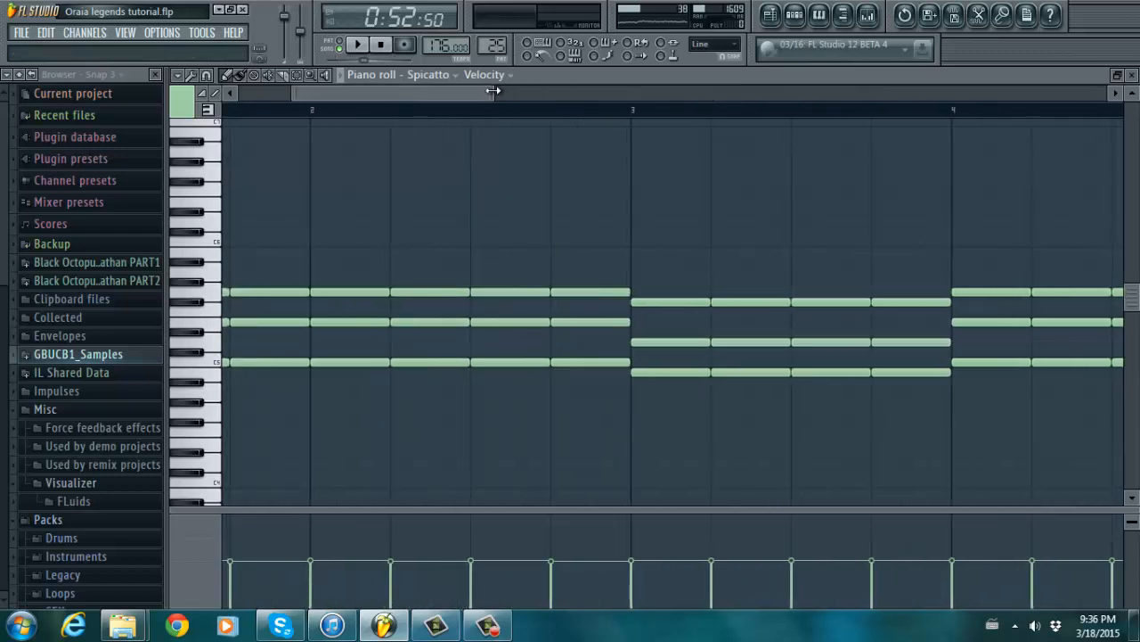
pyautogui.moveTo(493, 91); pyautogui.dragTo(433, 113)
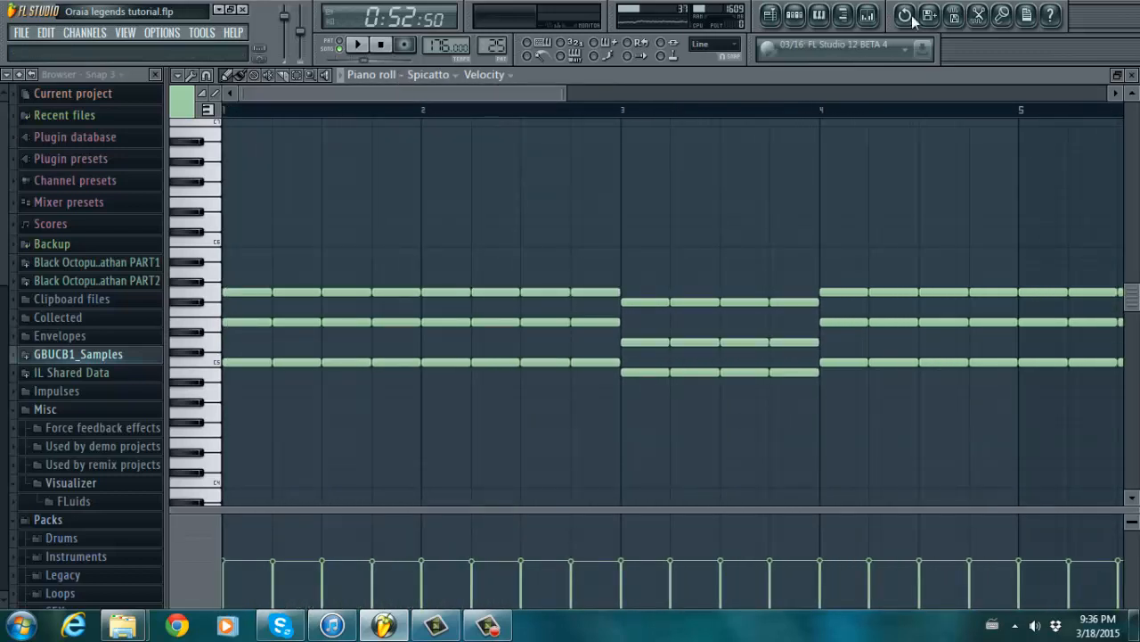
pyautogui.click(770, 14)
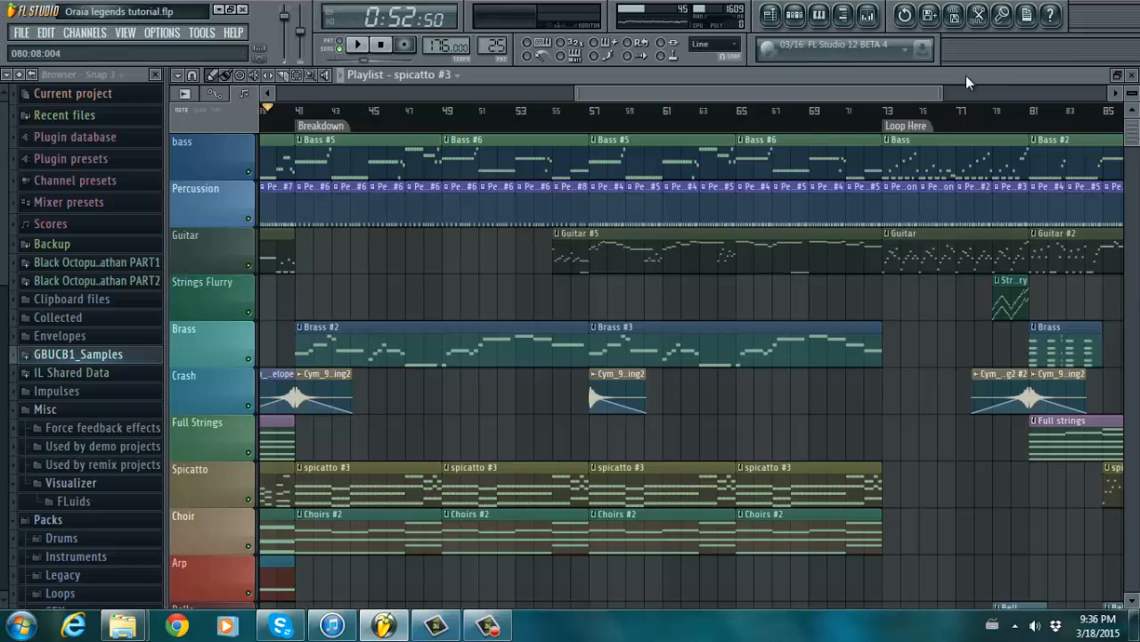
pyautogui.moveTo(947, 85); pyautogui.dragTo(890, 89)
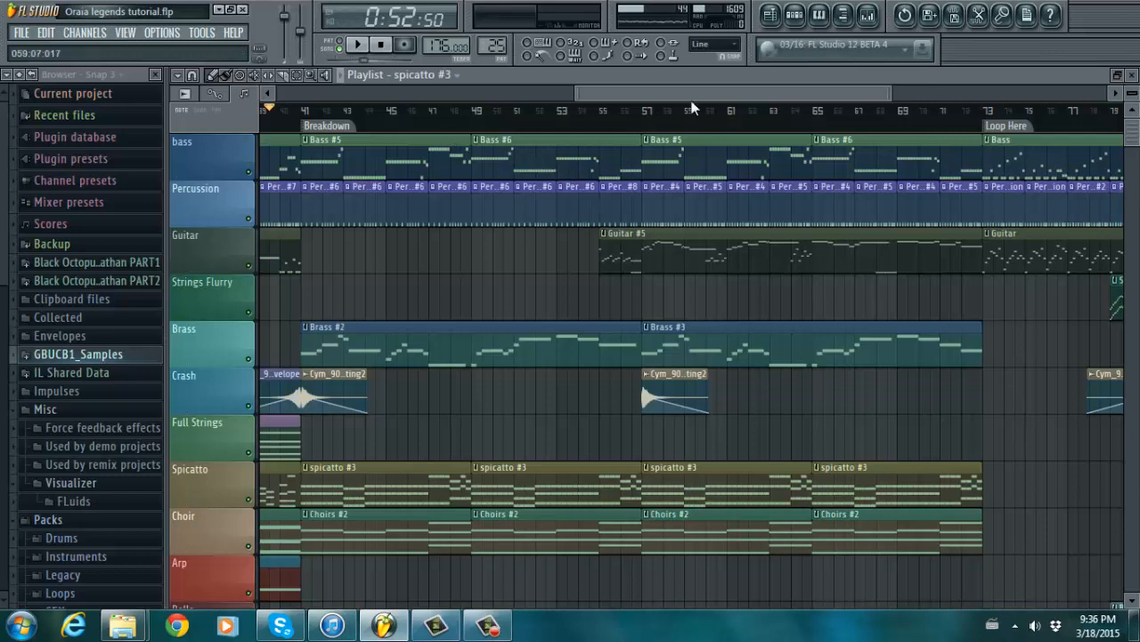
pyautogui.hscroll(-3, 620, 92)
pyautogui.hscroll(-8, 619, 94)
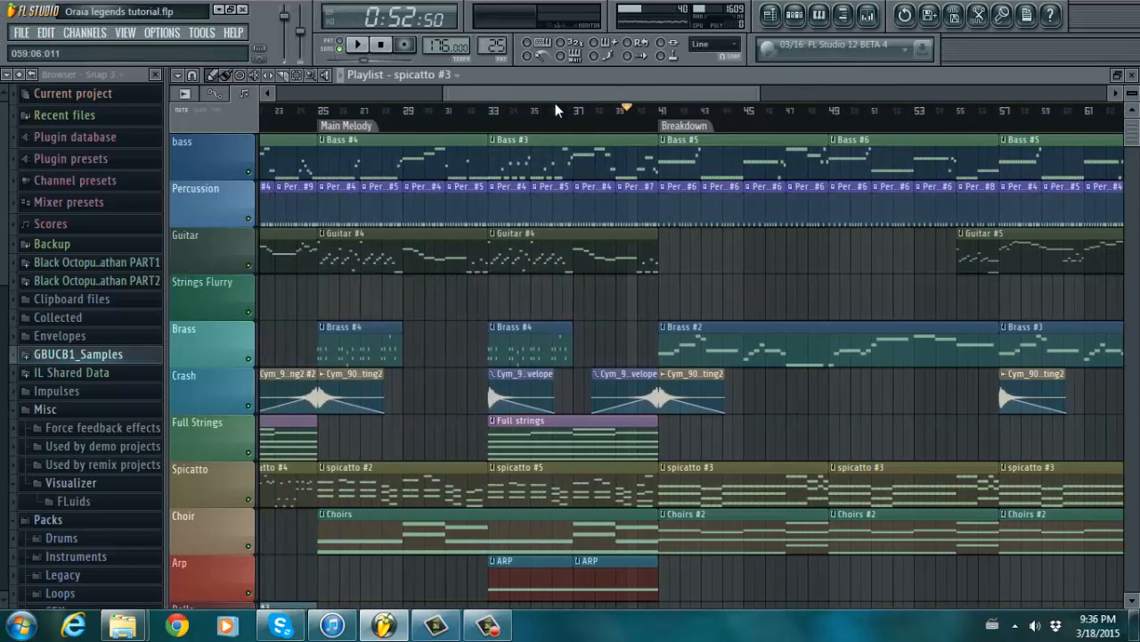
pyautogui.doubleClick(621, 157)
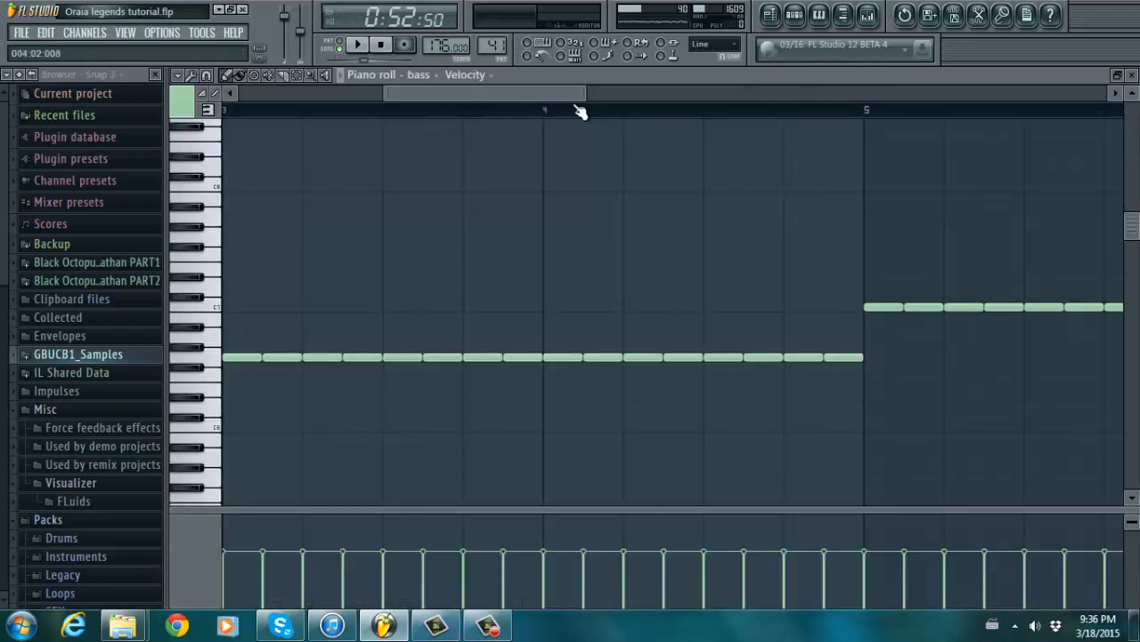
pyautogui.moveTo(584, 93); pyautogui.dragTo(624, 93)
pyautogui.moveTo(507, 94); pyautogui.dragTo(329, 108)
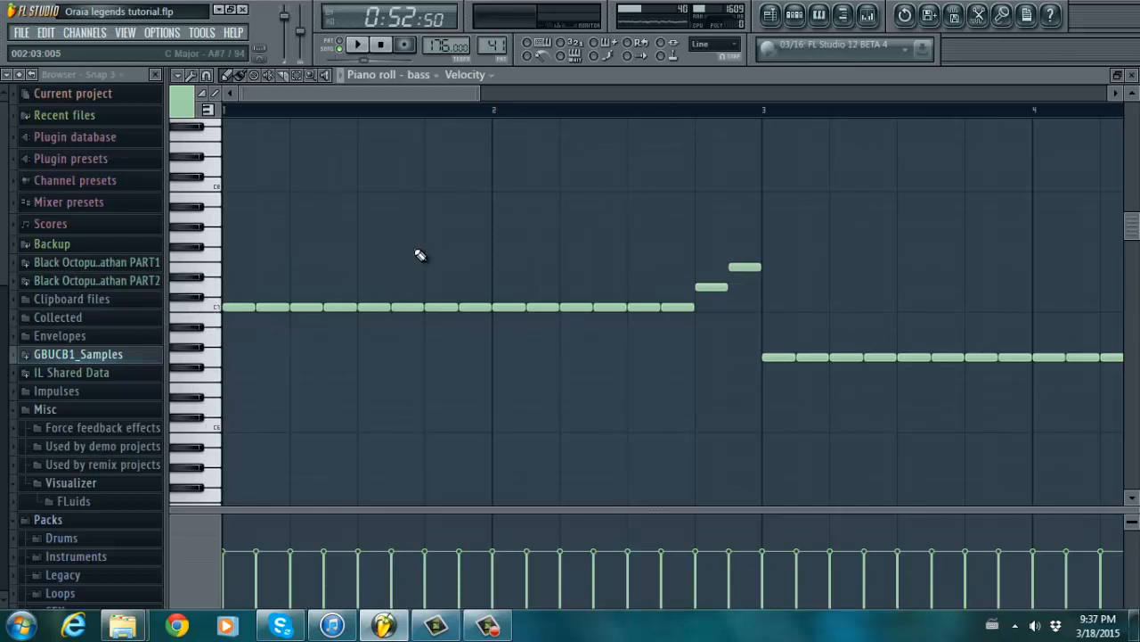
pyautogui.click(784, 17)
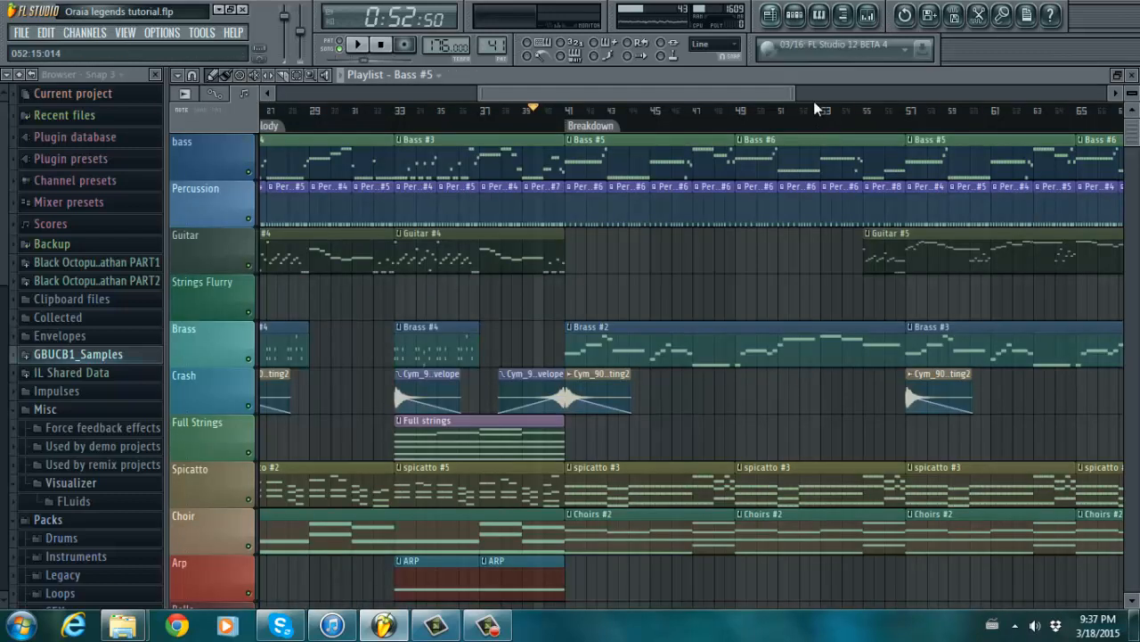
# - Zoom in around bar 41 and select the ruler from bar 41 up to Loop Here
pyautogui.moveTo(830, 88); pyautogui.dragTo(833, 88)
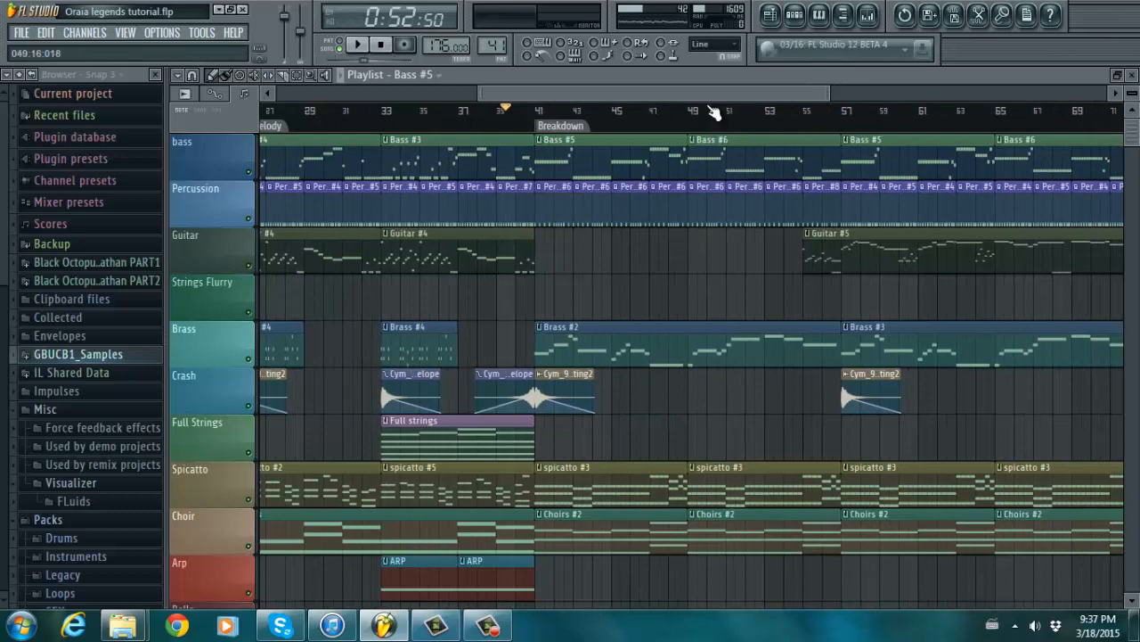
pyautogui.moveTo(709, 91); pyautogui.dragTo(774, 91)
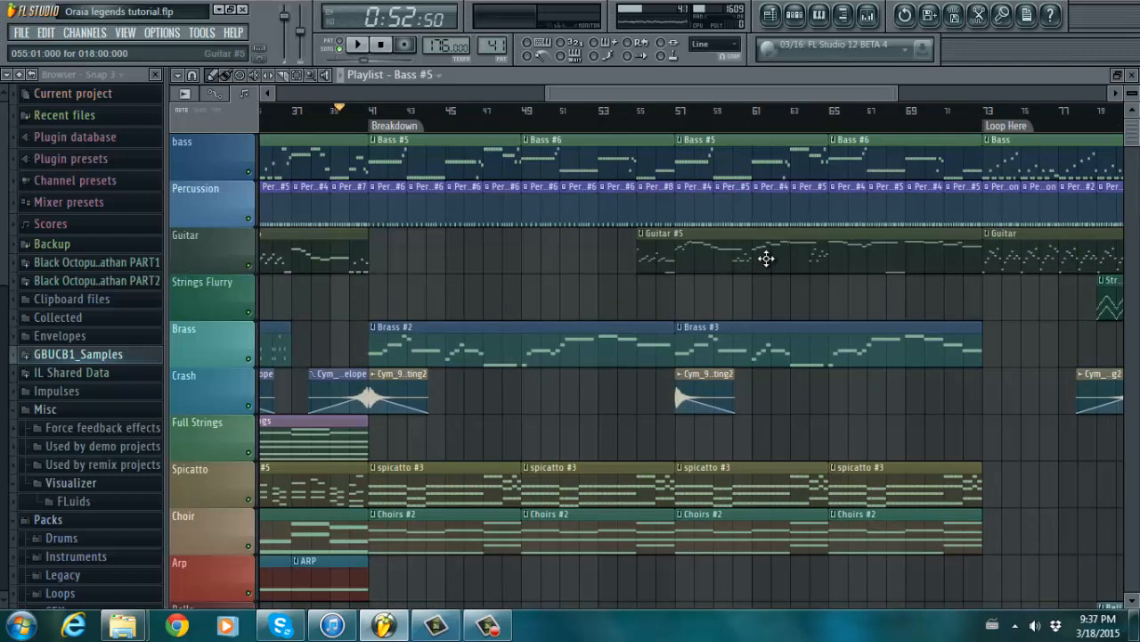
pyautogui.moveTo(730, 93); pyautogui.dragTo(813, 90)
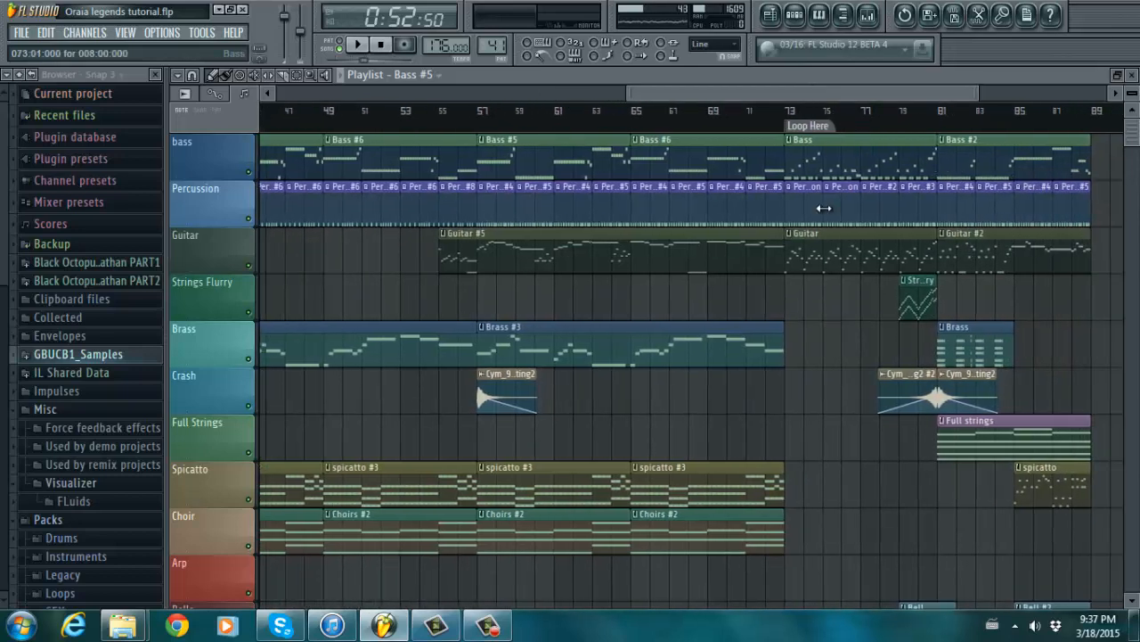
pyautogui.moveTo(1131, 132)
pyautogui.mouseDown()
pyautogui.moveTo(1131, 155)
pyautogui.moveTo(1132, 132)
pyautogui.mouseUp()
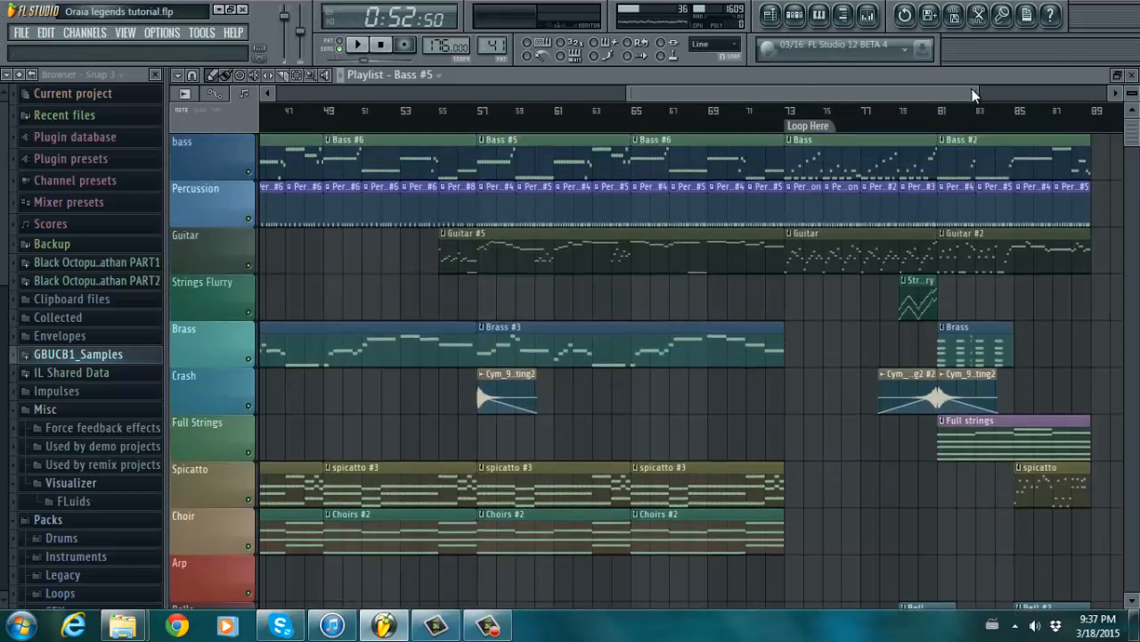
pyautogui.moveTo(979, 93); pyautogui.dragTo(930, 74)
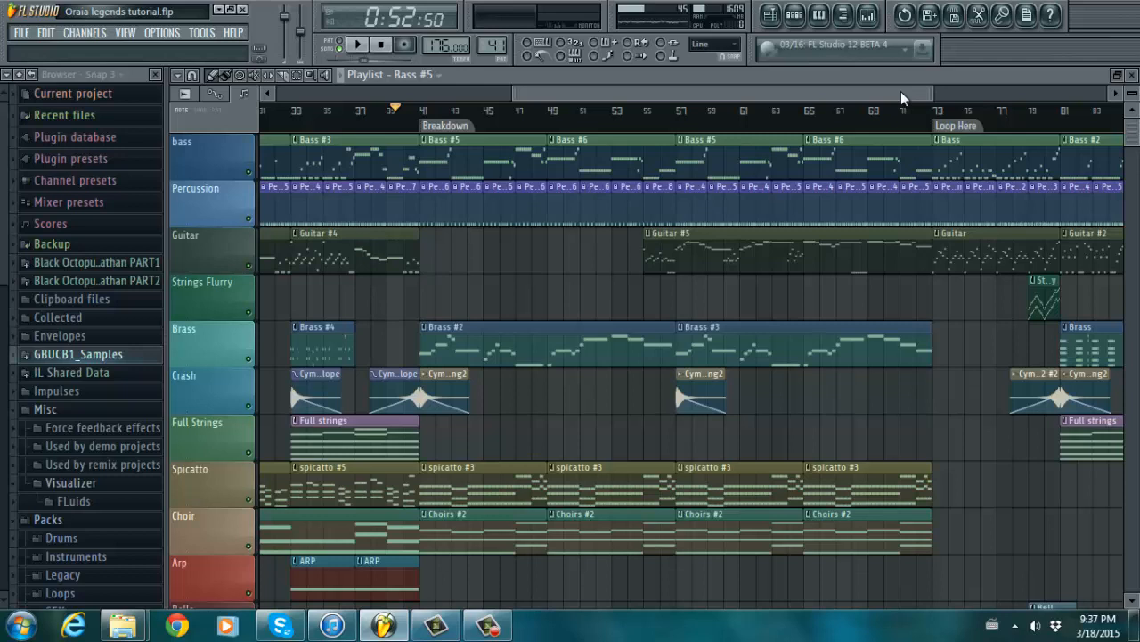
pyautogui.moveTo(896, 92); pyautogui.dragTo(925, 87)
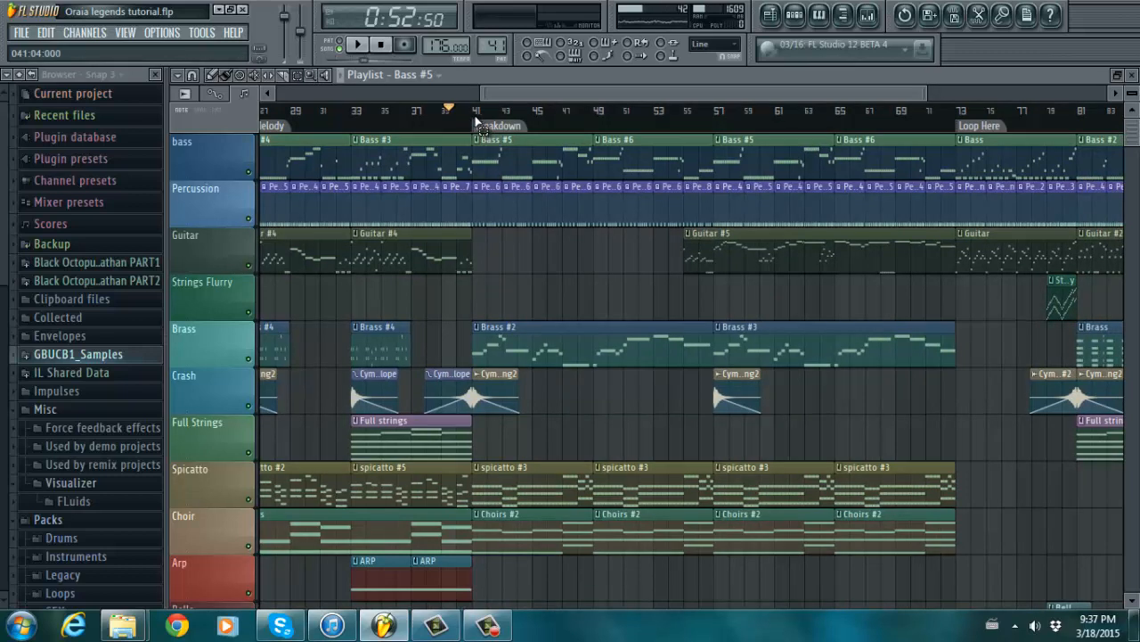
pyautogui.moveTo(475, 112); pyautogui.dragTo(952, 127)
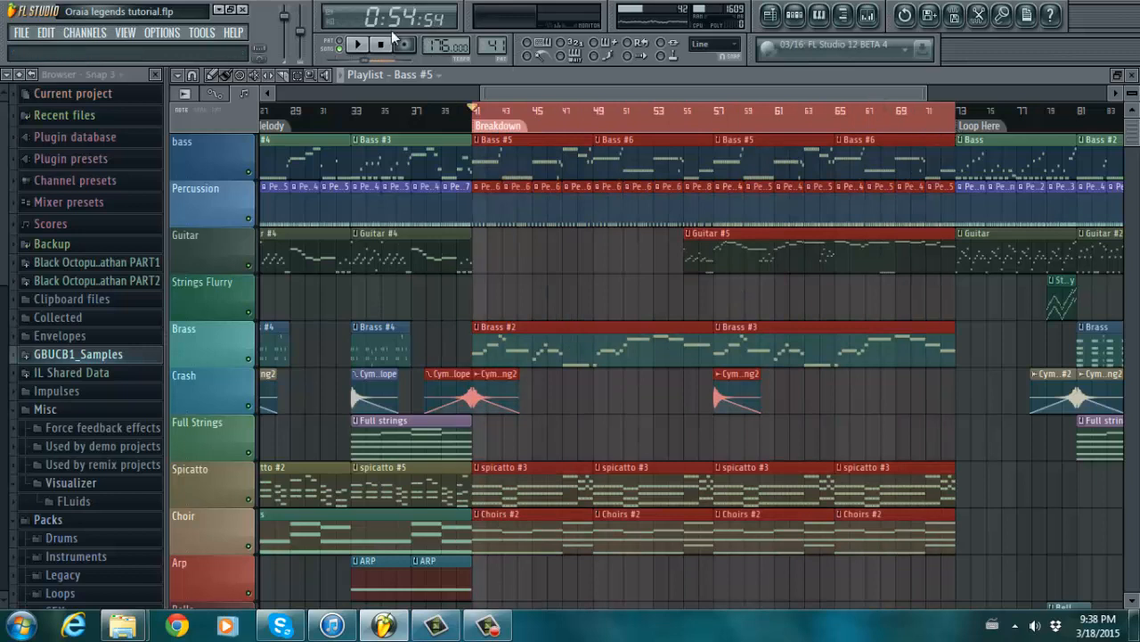
# - Play the selected Breakdown while viewing the guitar notes, then return to the Playlist
pyautogui.click(360, 45)
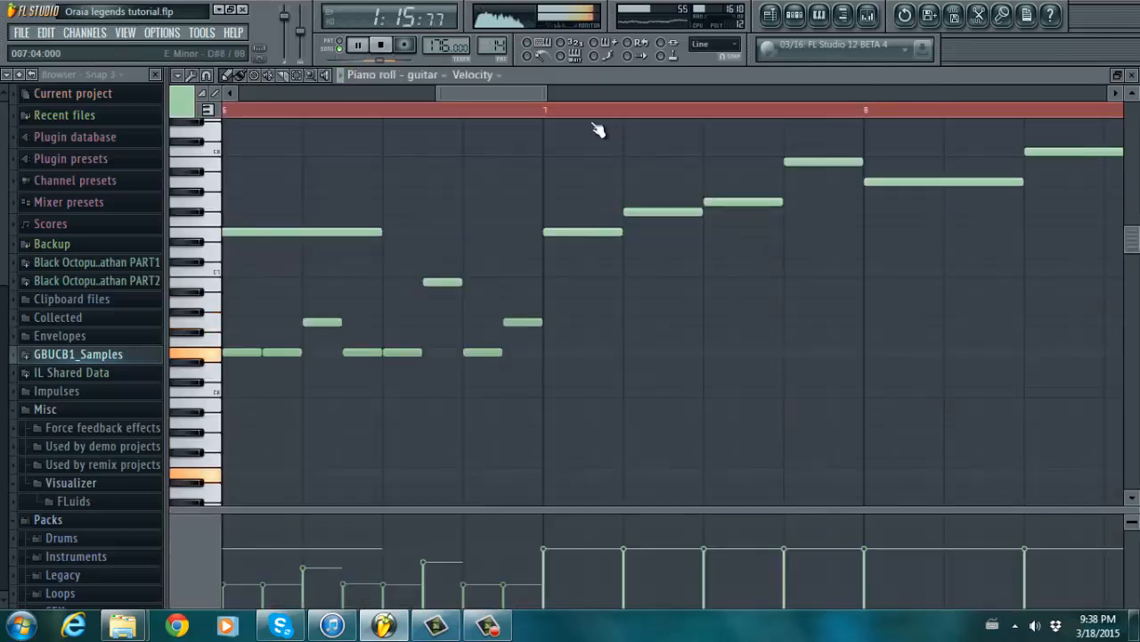
pyautogui.moveTo(546, 93); pyautogui.dragTo(816, 59)
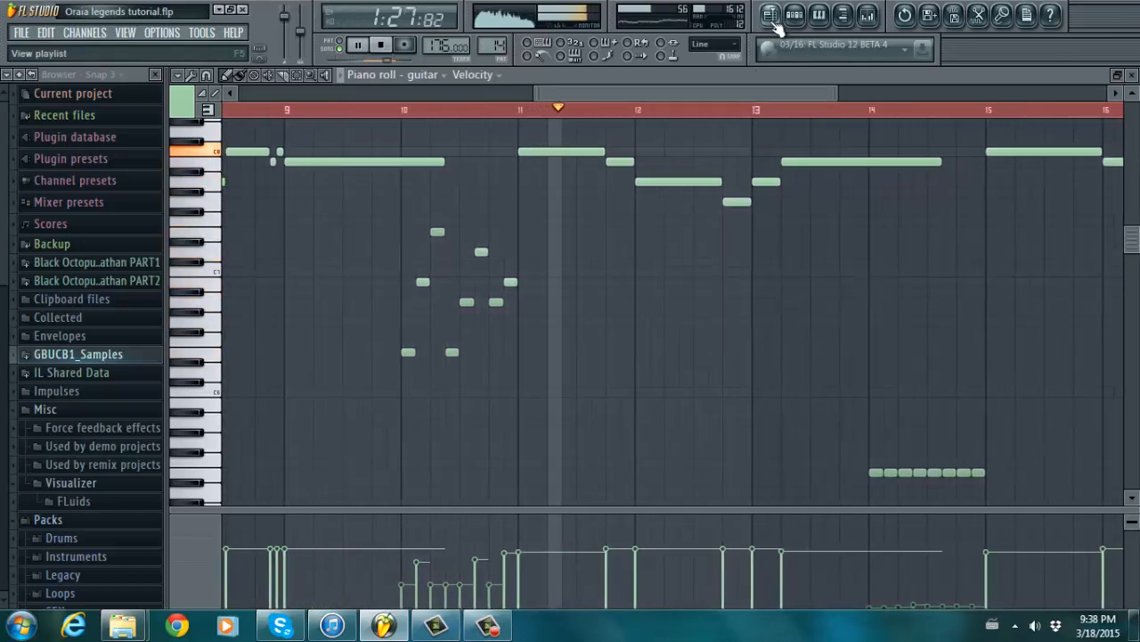
pyautogui.click(770, 14)
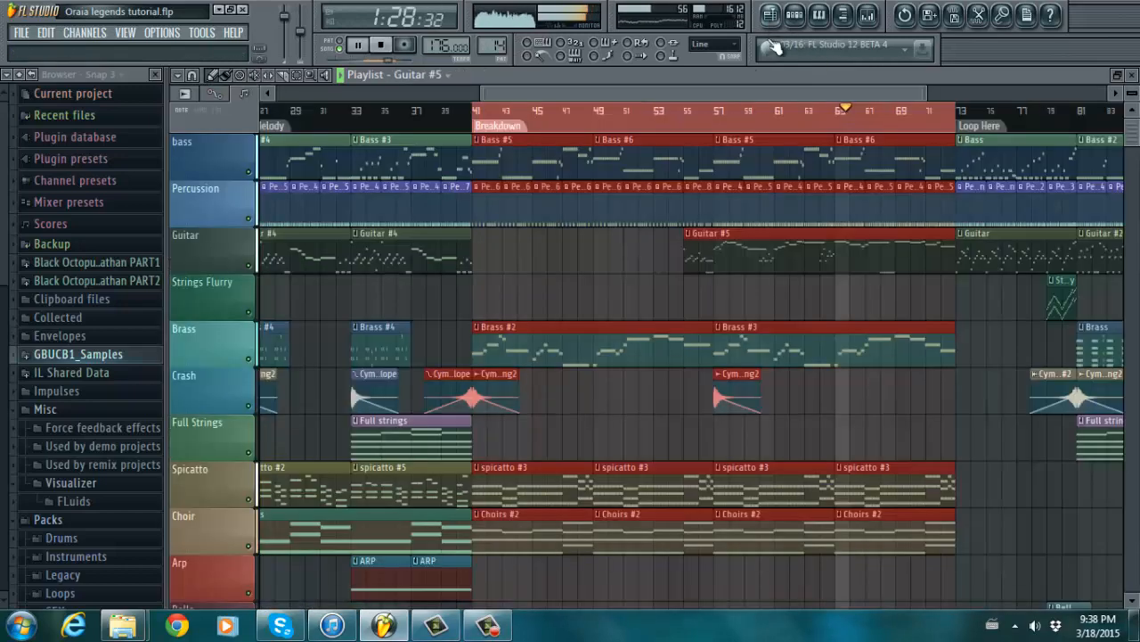
# - Check the spicatto #3 part's notes in the Piano roll, then return to the Playlist
pyautogui.doubleClick(887, 486)
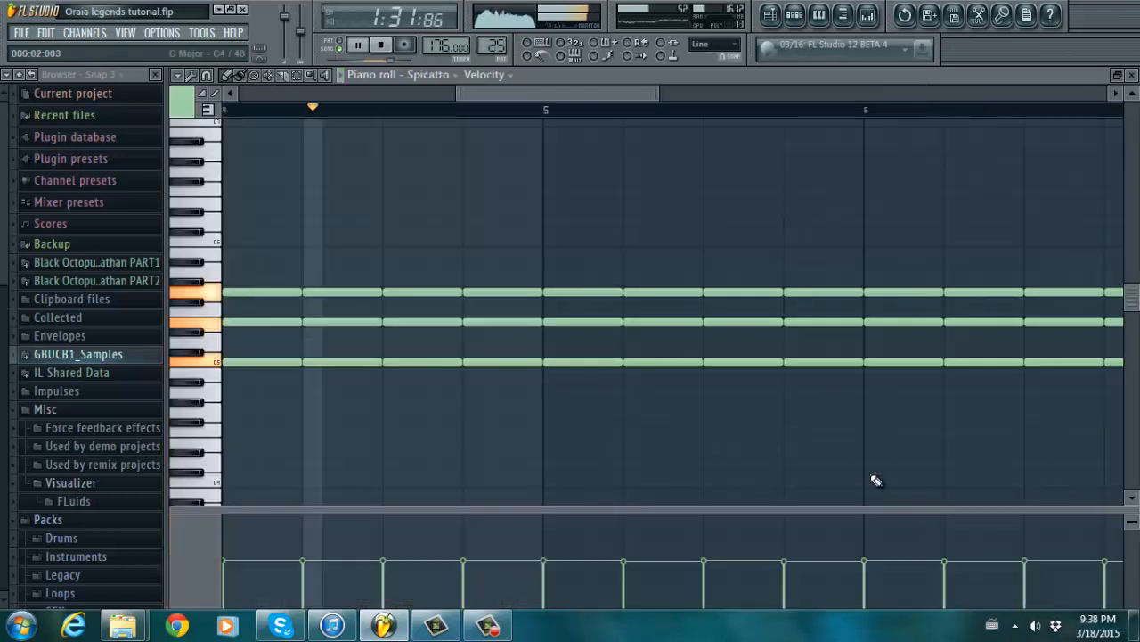
pyautogui.moveTo(655, 93); pyautogui.dragTo(908, 84)
pyautogui.click(772, 16)
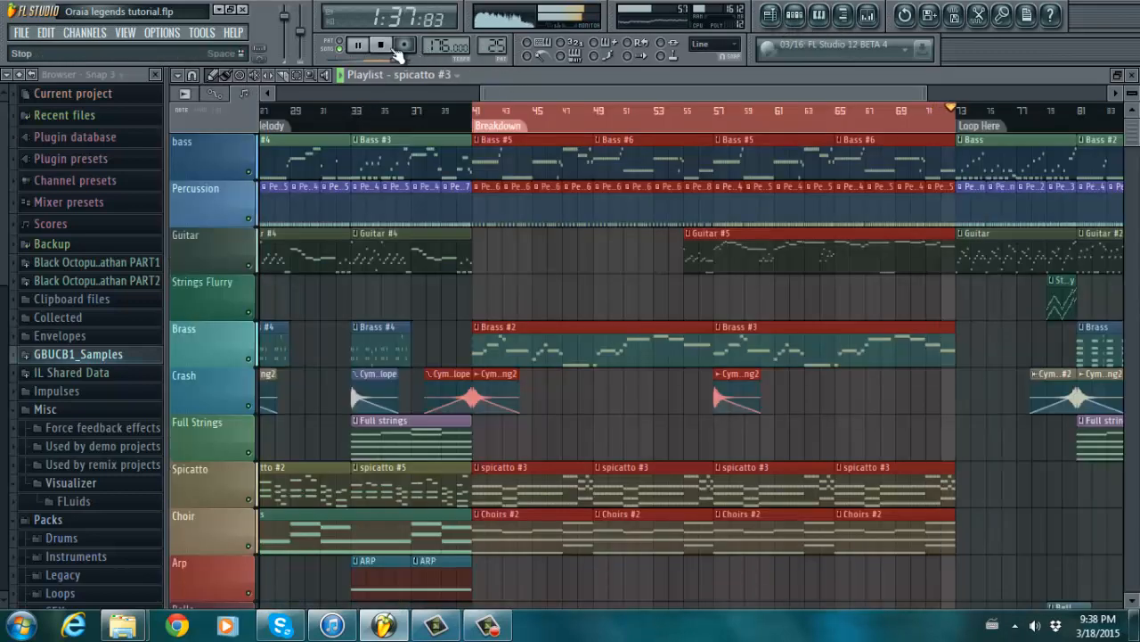
# - Scroll and zoom the Playlist to show the Intro through early Breakdown, back at the top tracks
pyautogui.moveTo(526, 85); pyautogui.dragTo(802, 75)
pyautogui.moveTo(1135, 131)
pyautogui.mouseDown()
pyautogui.moveTo(1137, 176)
pyautogui.moveTo(1124, 113)
pyautogui.mouseUp()
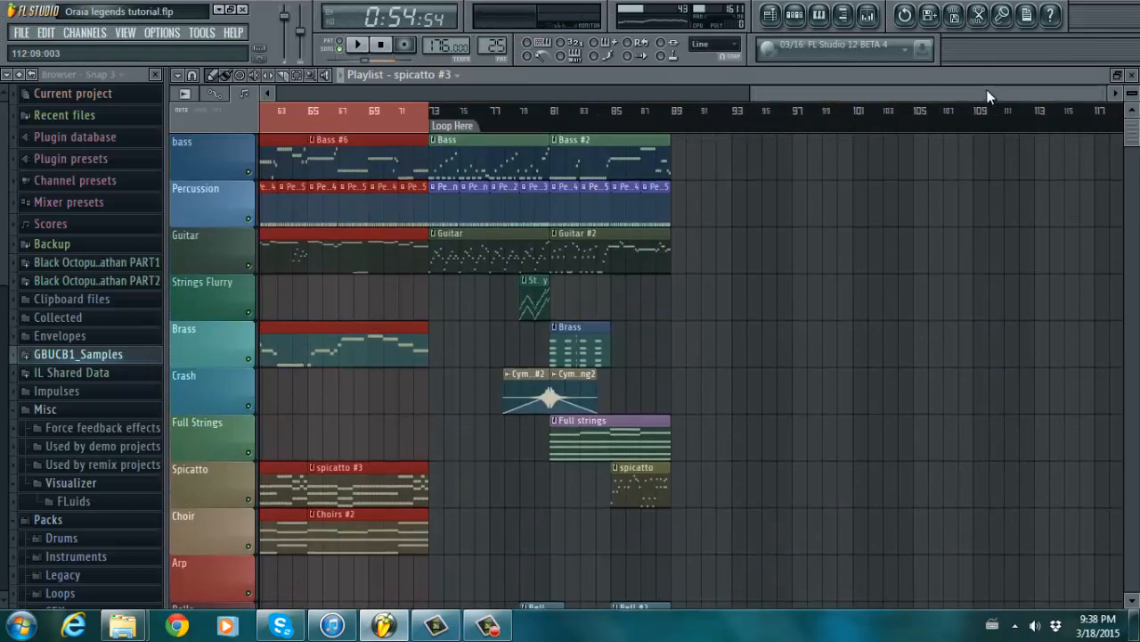
pyautogui.moveTo(770, 94); pyautogui.dragTo(858, 87)
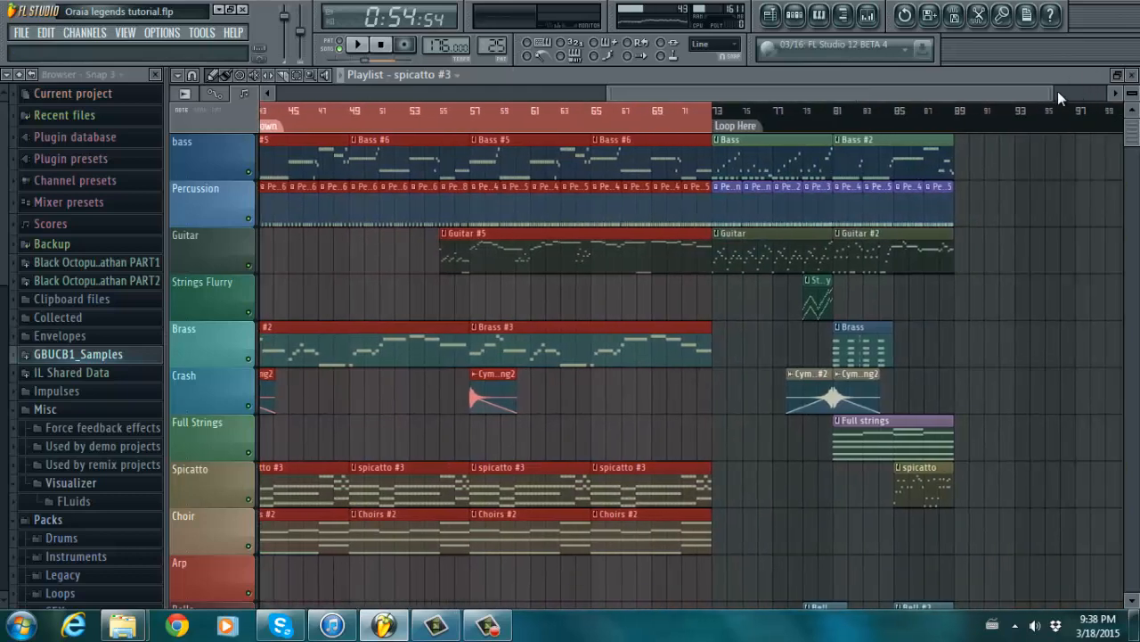
pyautogui.moveTo(1053, 90); pyautogui.dragTo(917, 93)
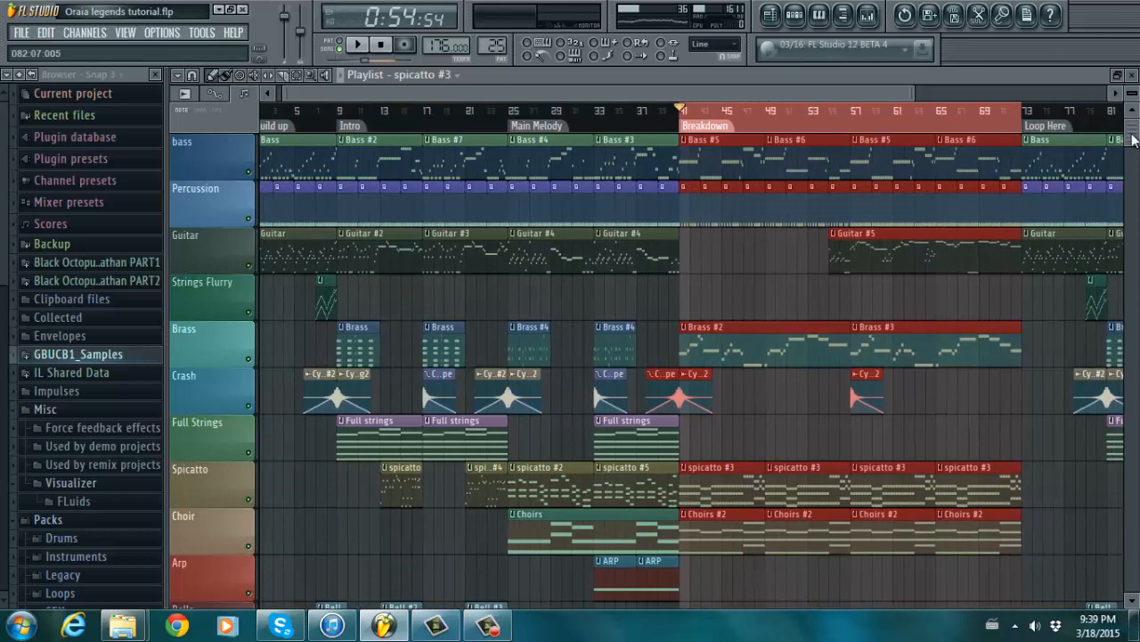
pyautogui.moveTo(1134, 138); pyautogui.dragTo(1135, 114)
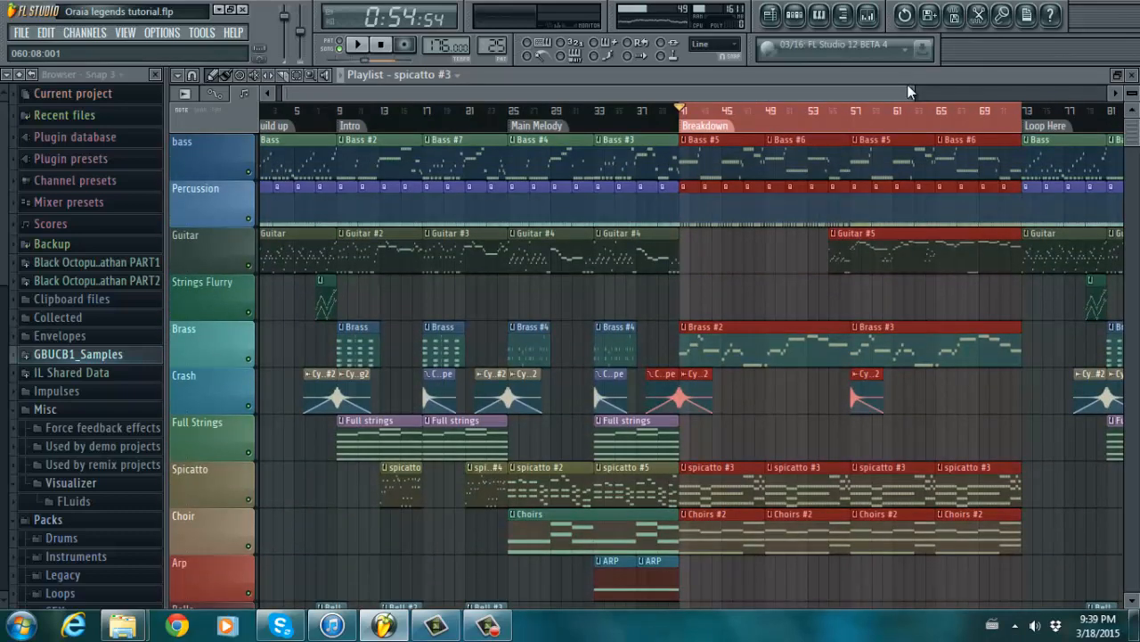